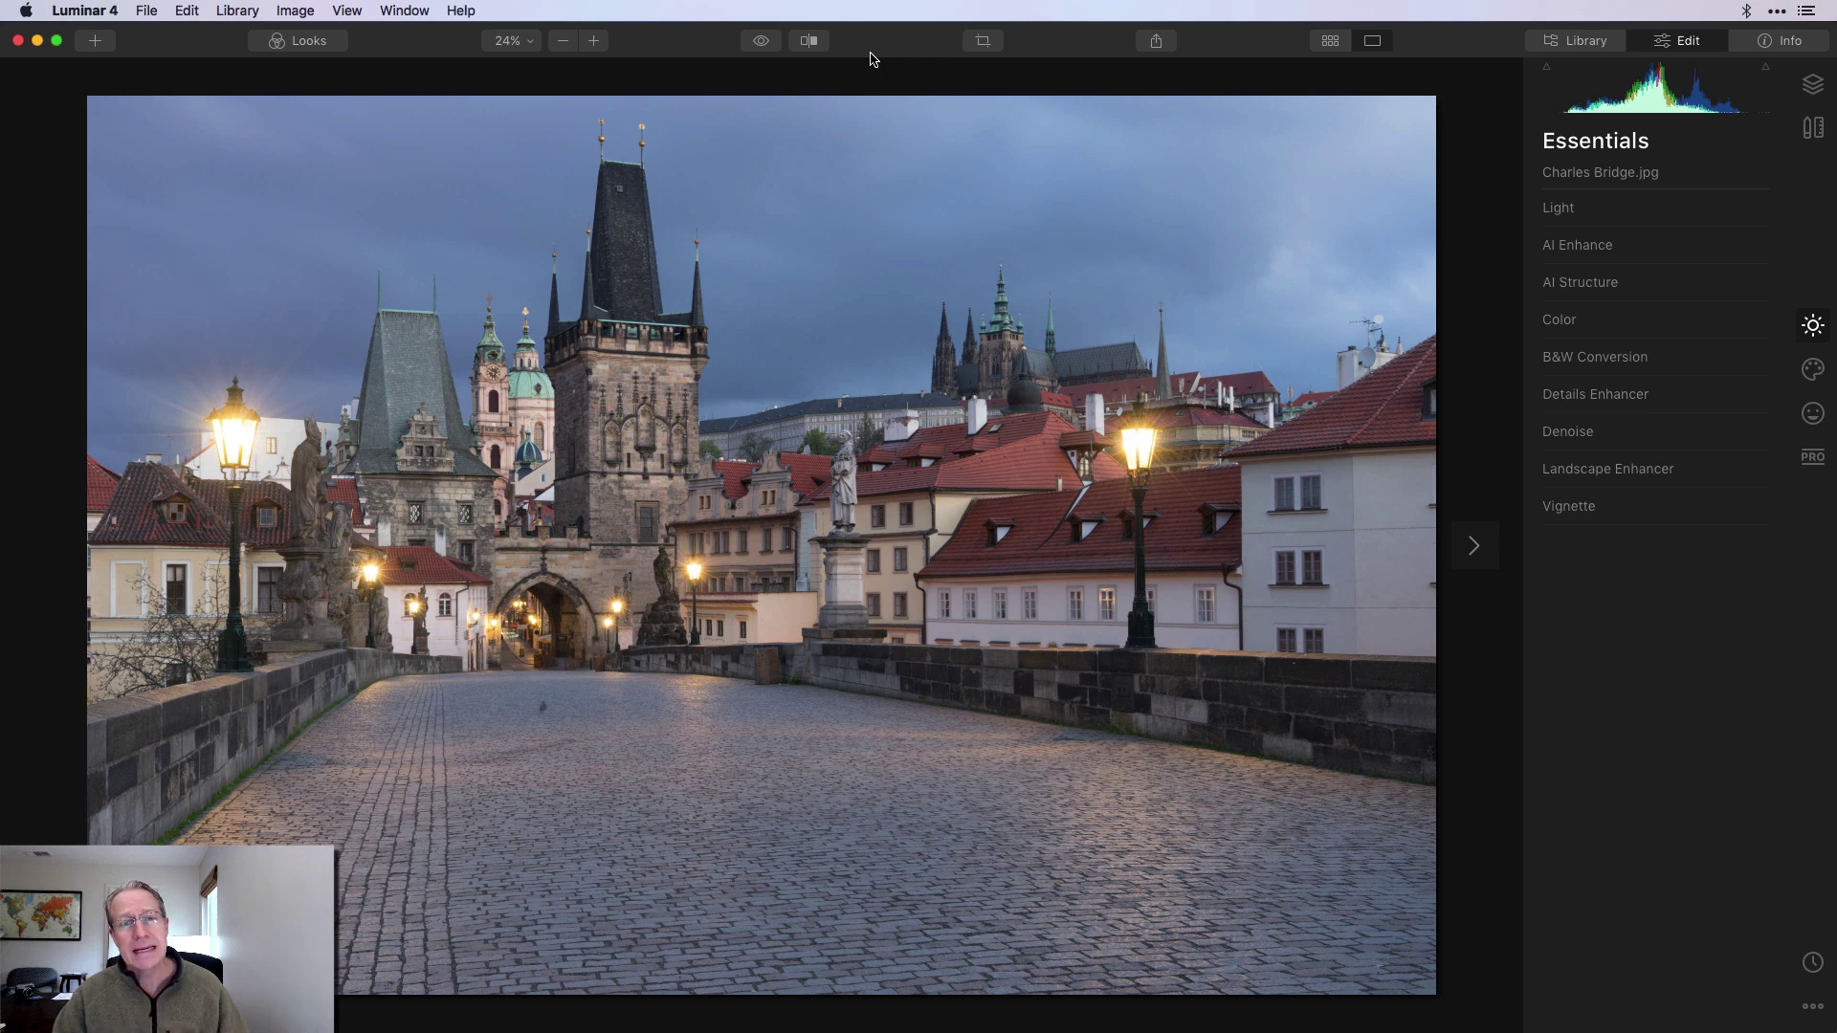
# Try Smart Contrast at 66 and -64 in the Light adjustments, and settle on 50.
pyautogui.click(1569, 213)
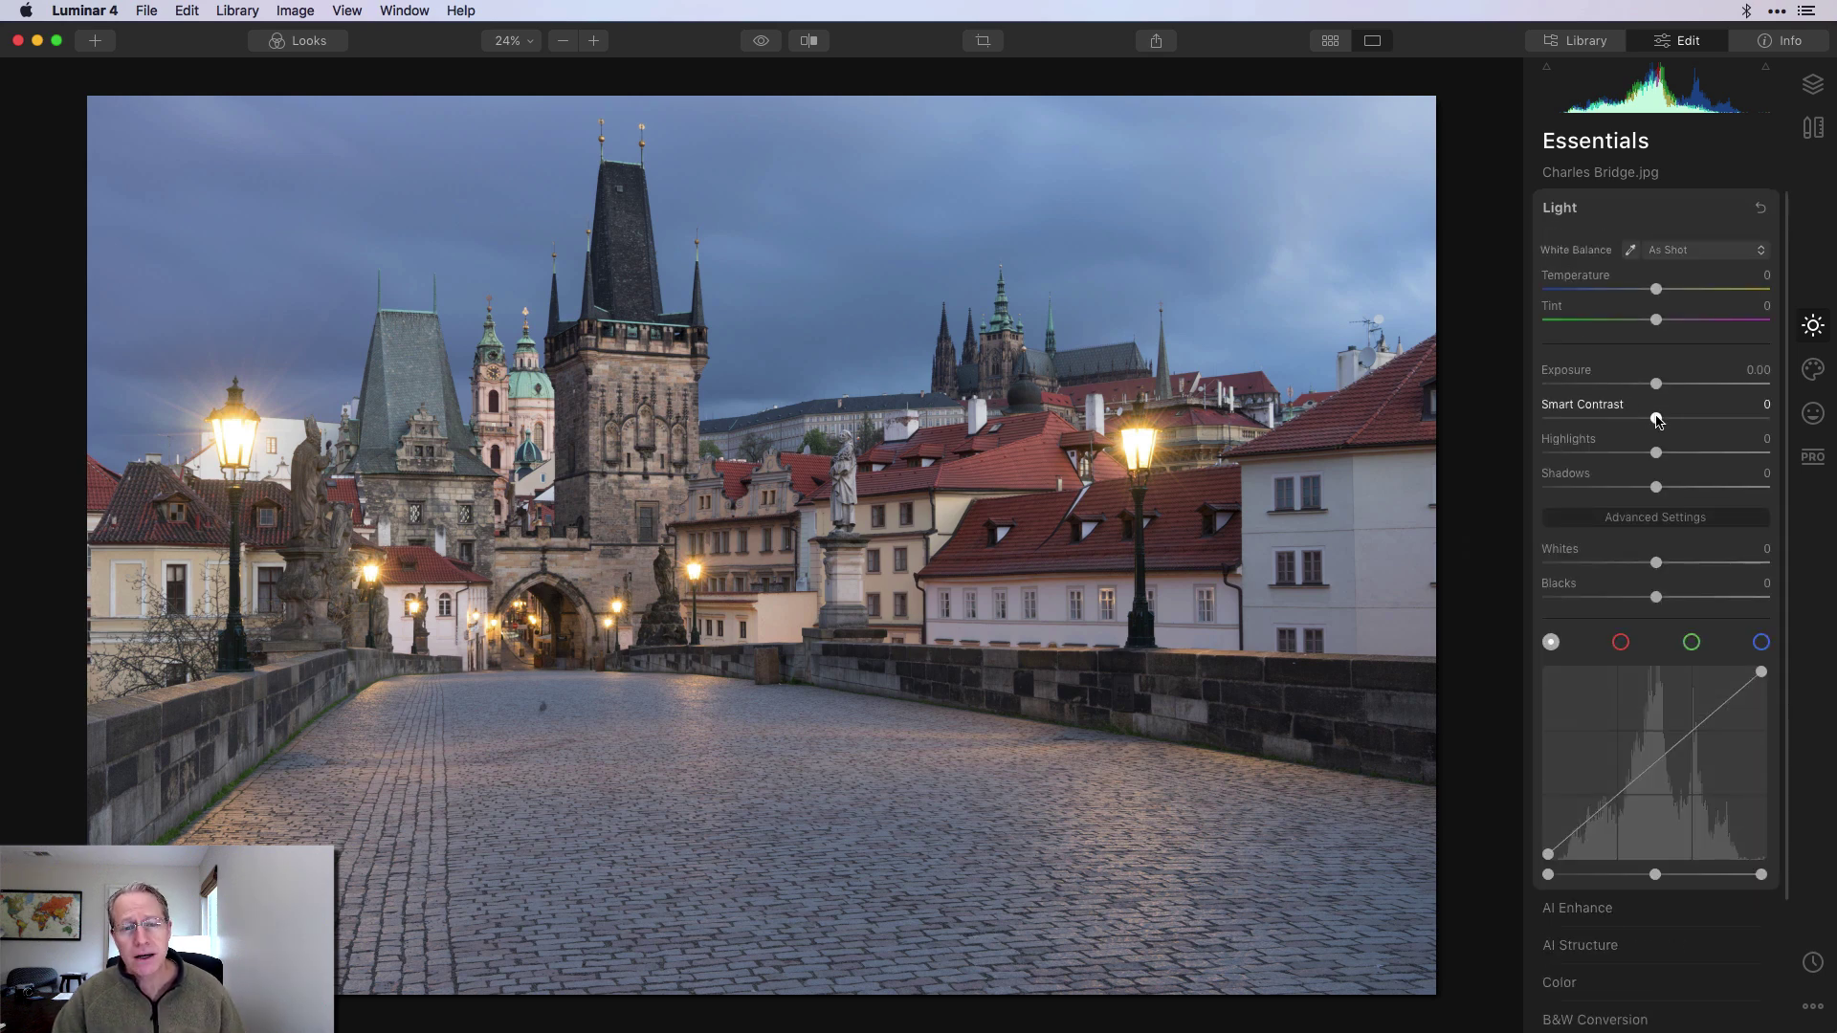
pyautogui.moveTo(1656, 418); pyautogui.dragTo(1736, 421)
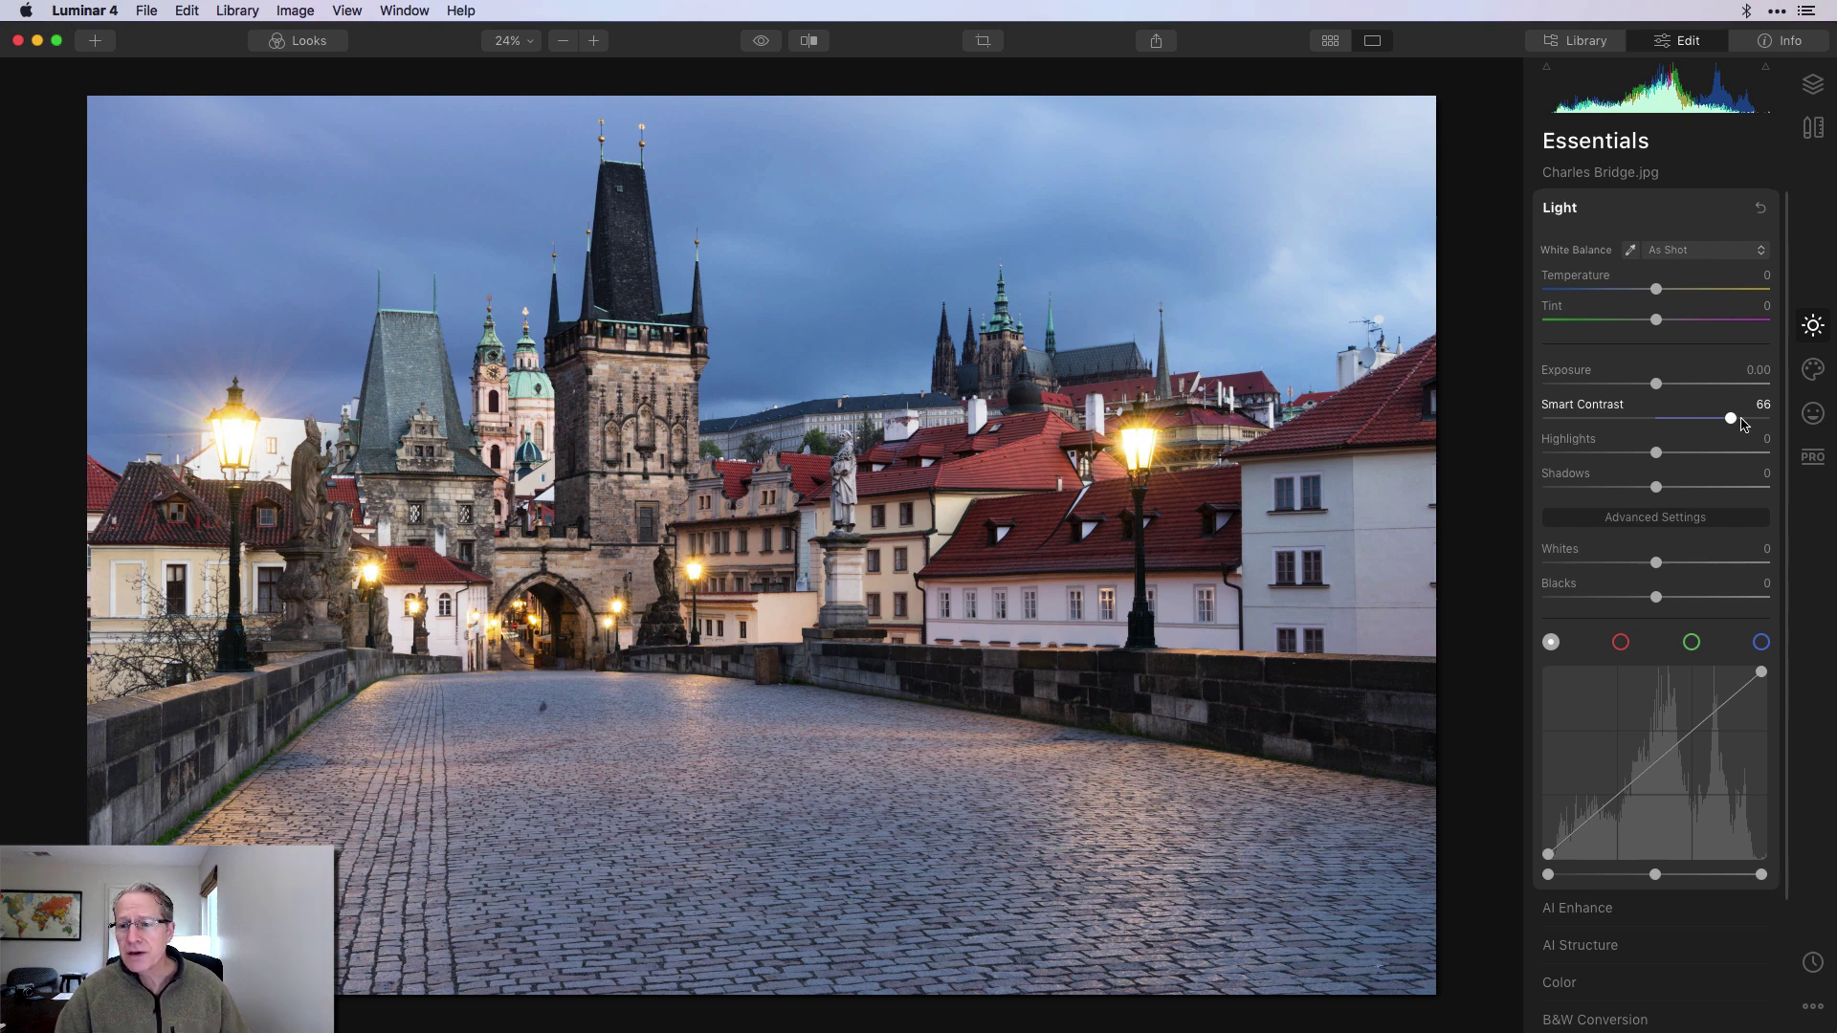
pyautogui.moveTo(1736, 421); pyautogui.dragTo(1581, 421)
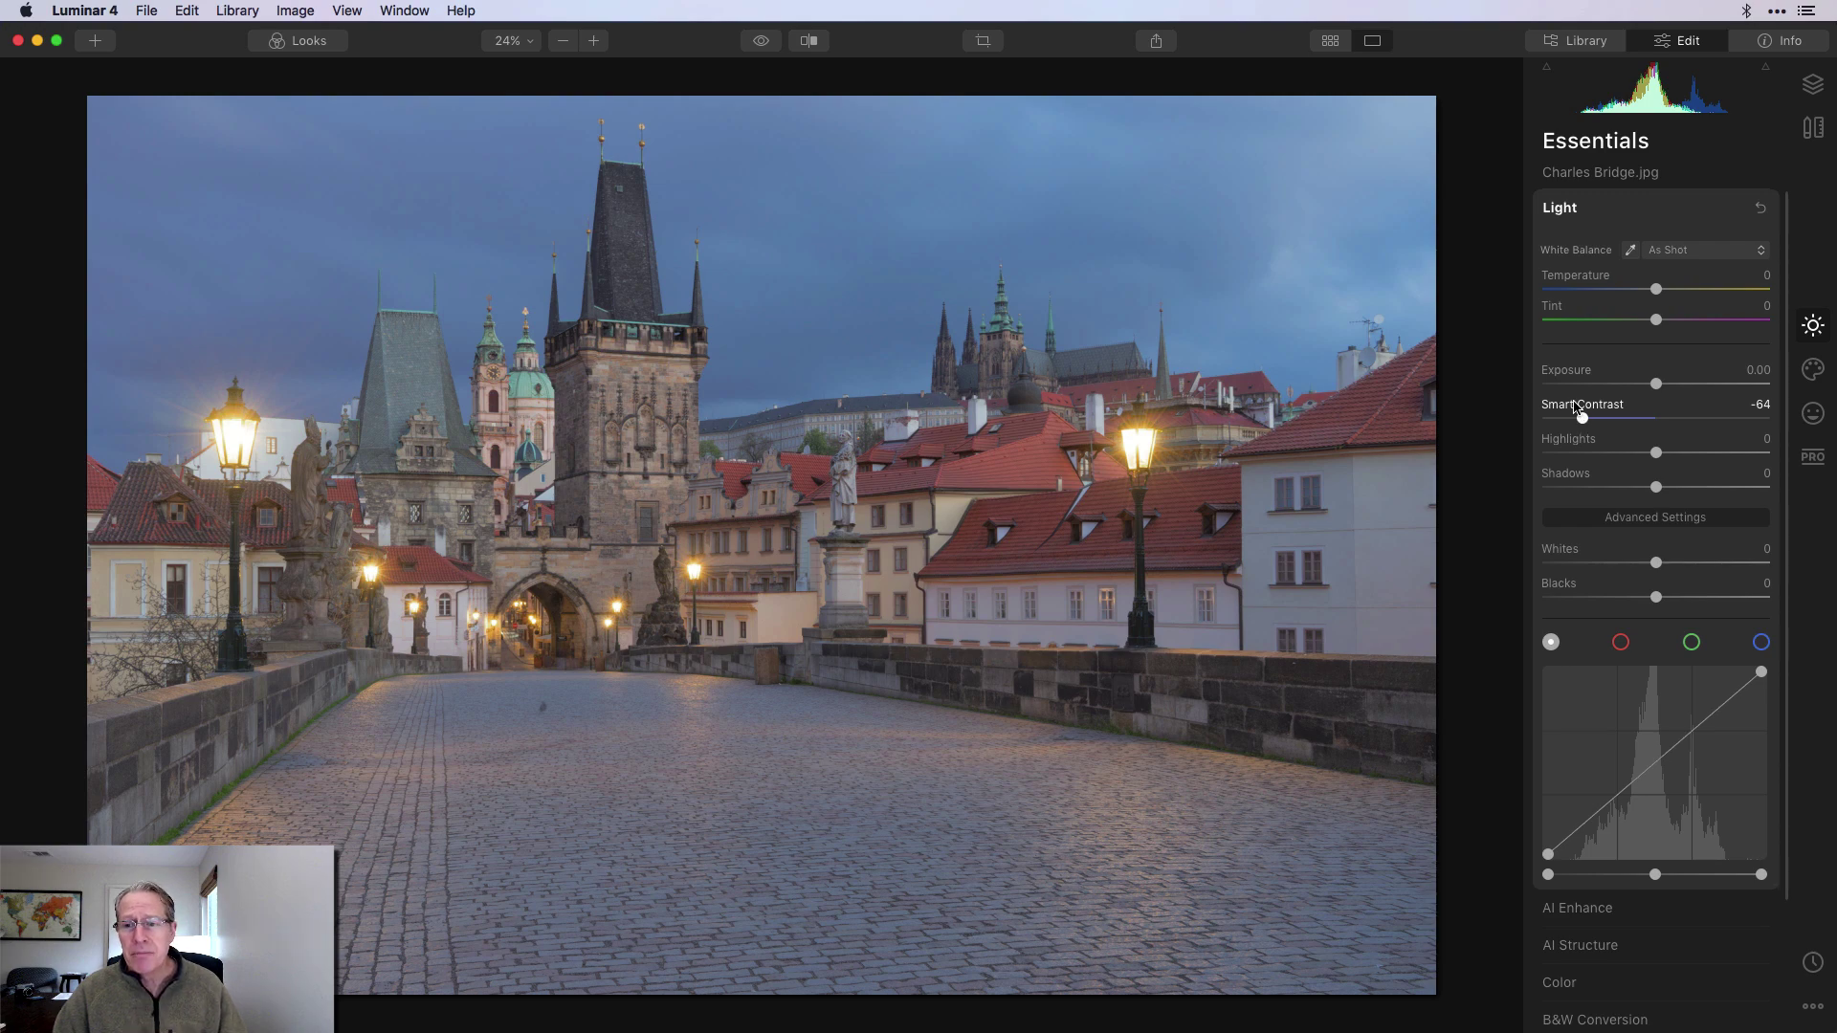
pyautogui.doubleClick(1579, 405)
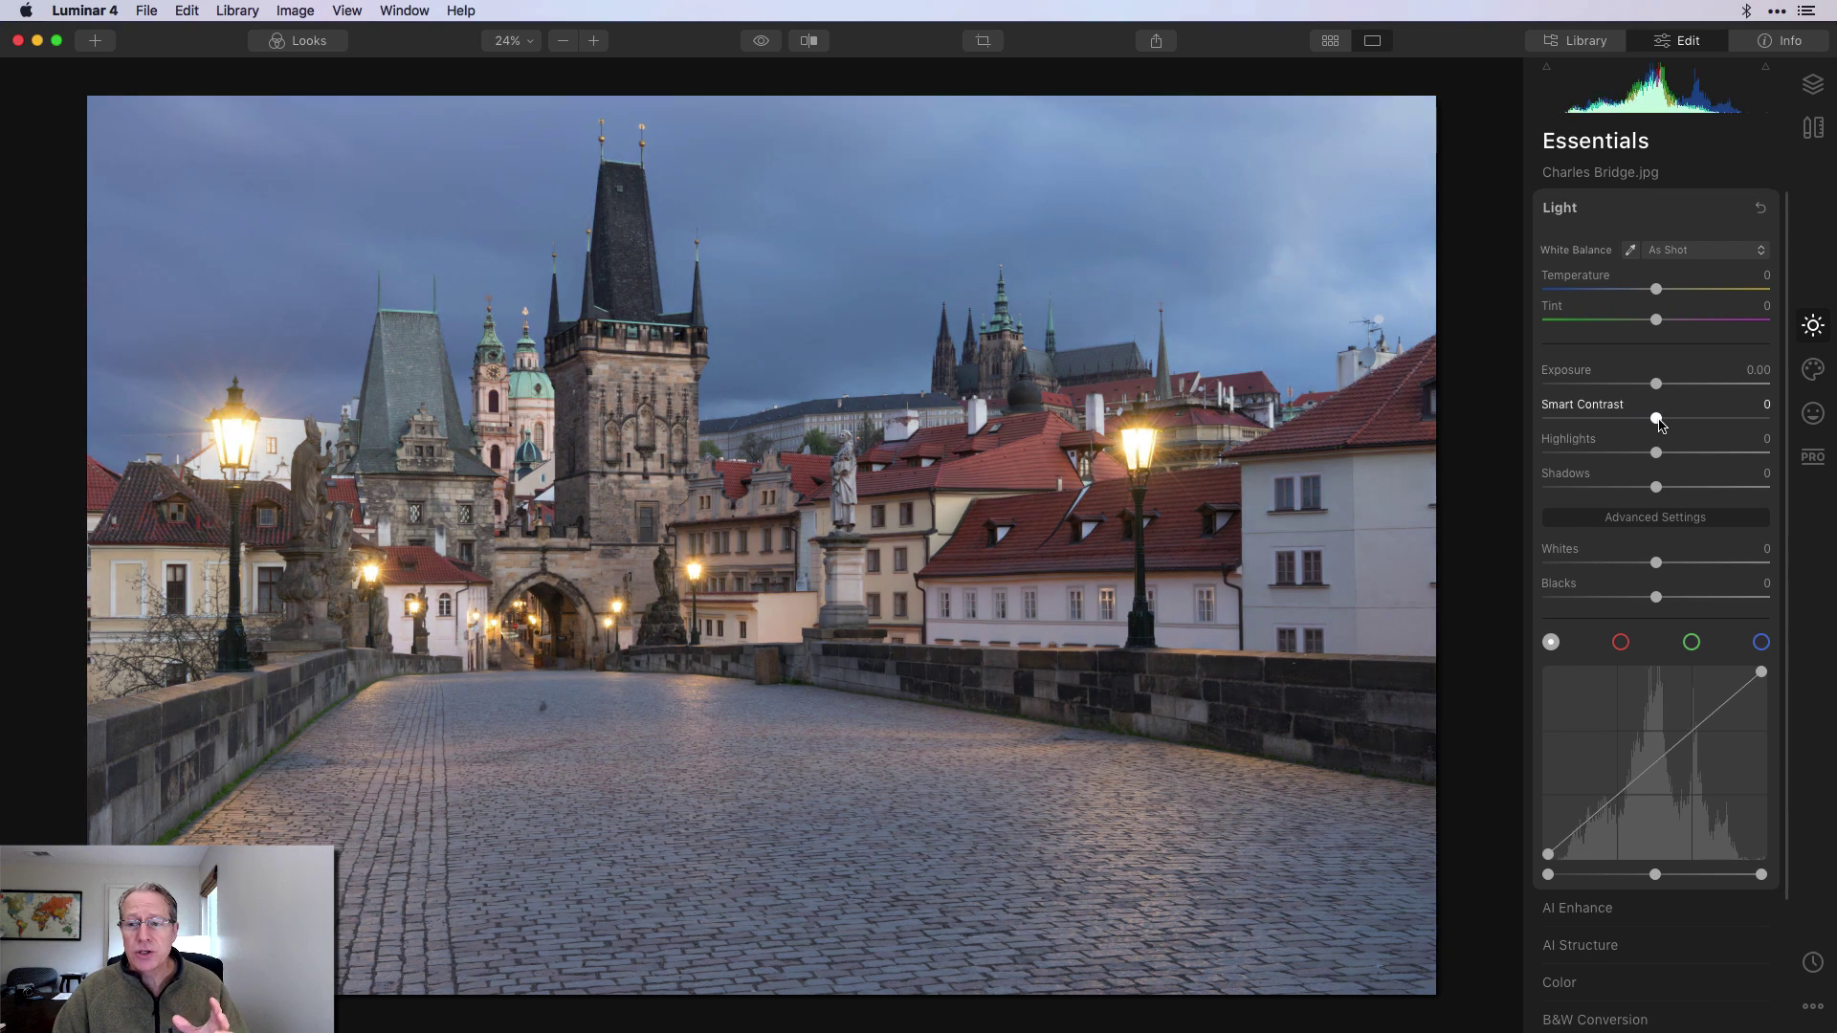
pyautogui.moveTo(1656, 418); pyautogui.dragTo(1719, 421)
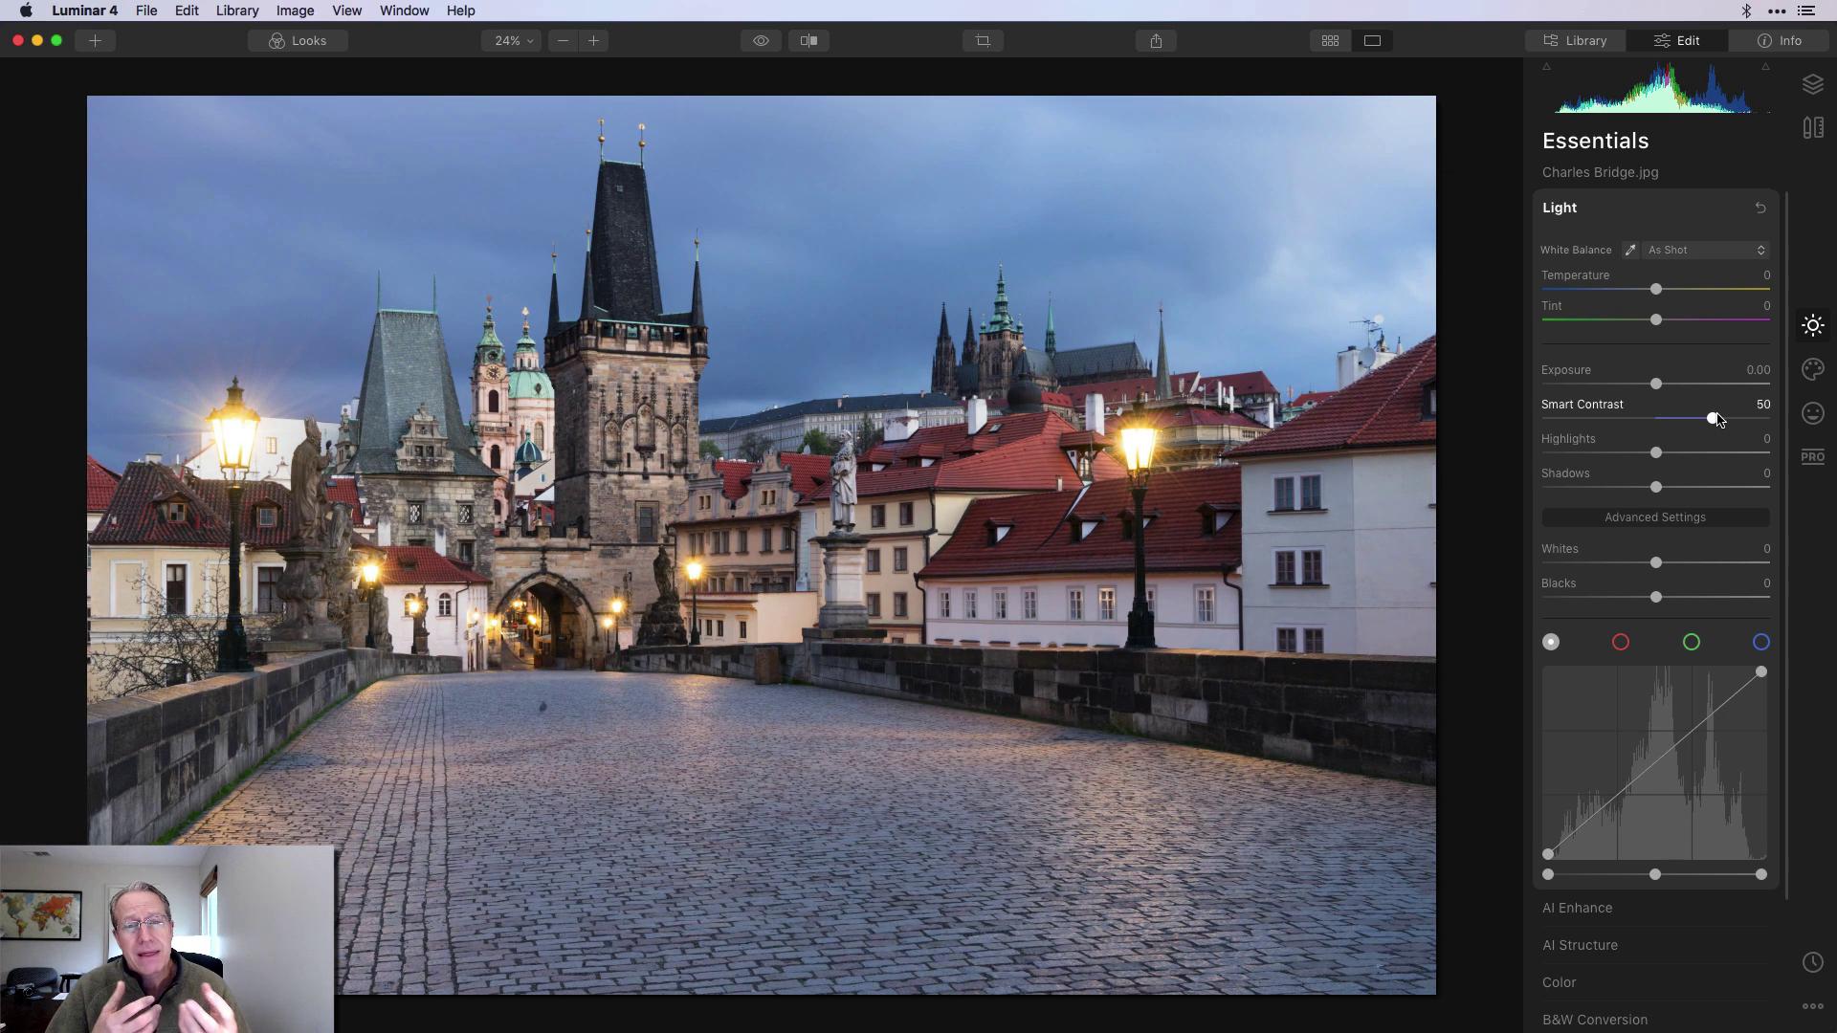
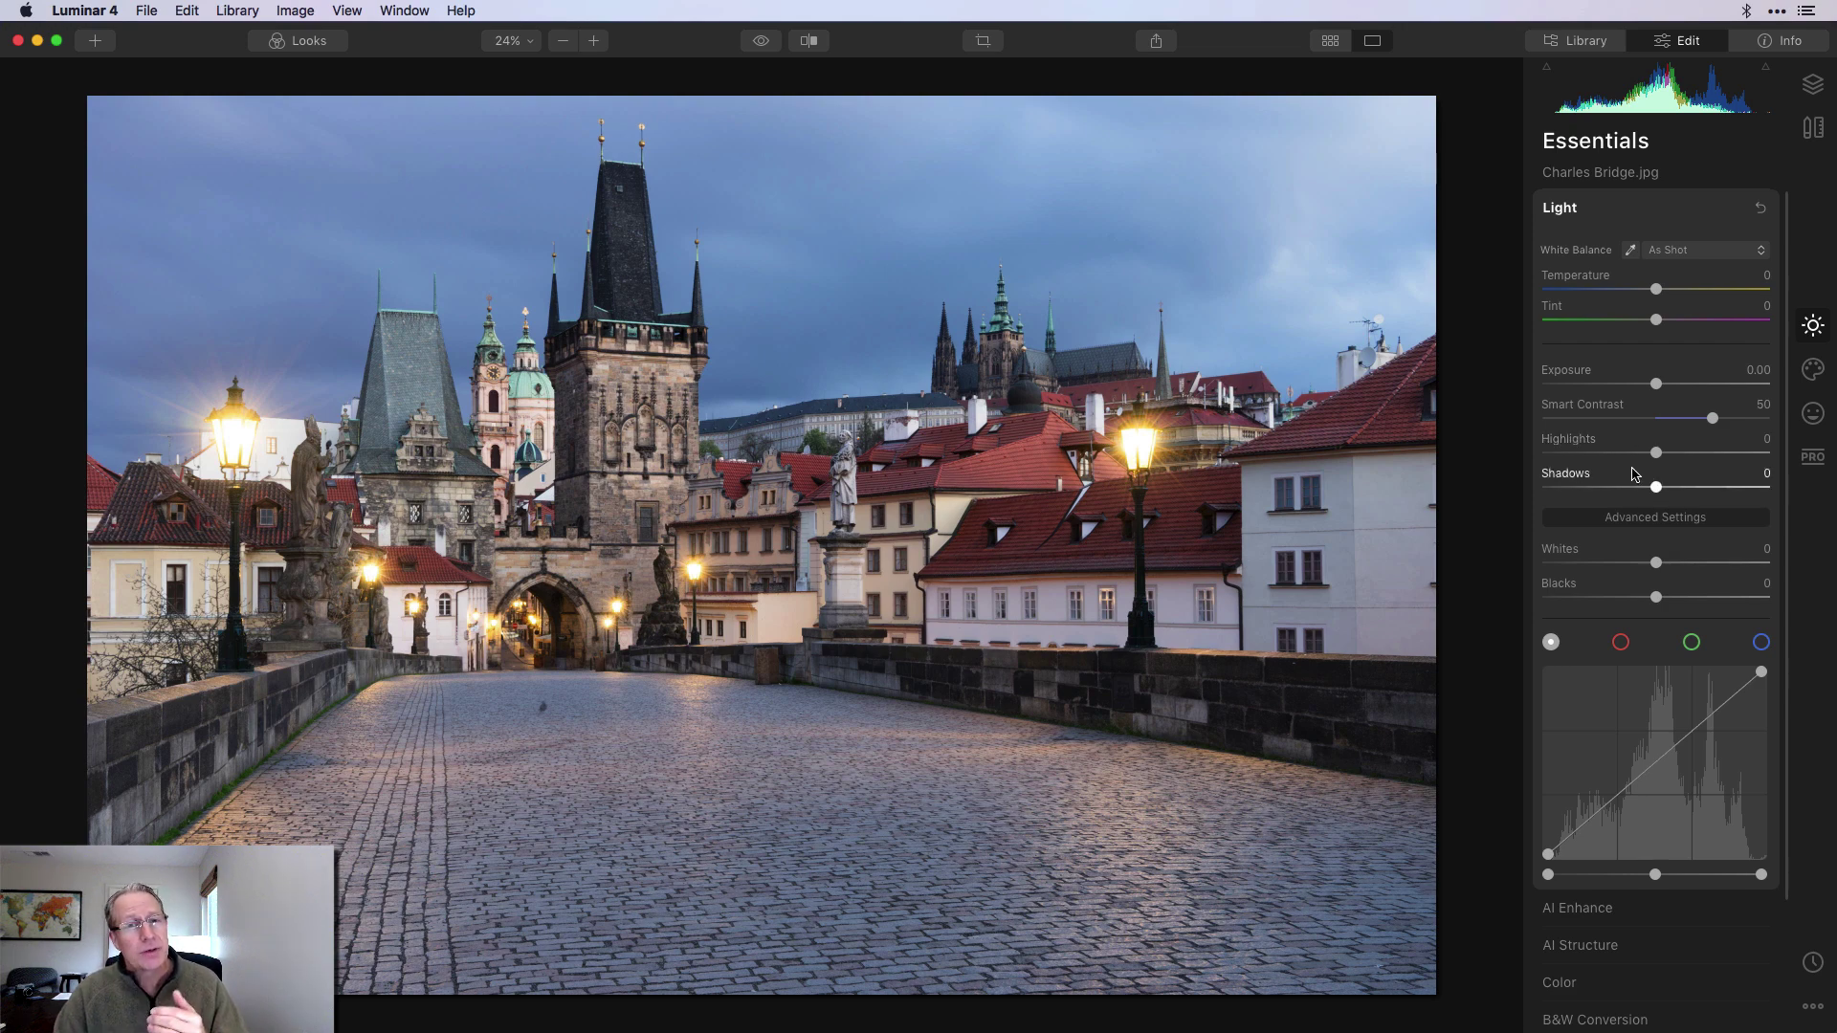
# Try Highlights -50, Shadows -52, Whites -12 and Blacks -18 against the original photo, and reset all the Light adjustments.
pyautogui.moveTo(1656, 452); pyautogui.dragTo(1596, 489)
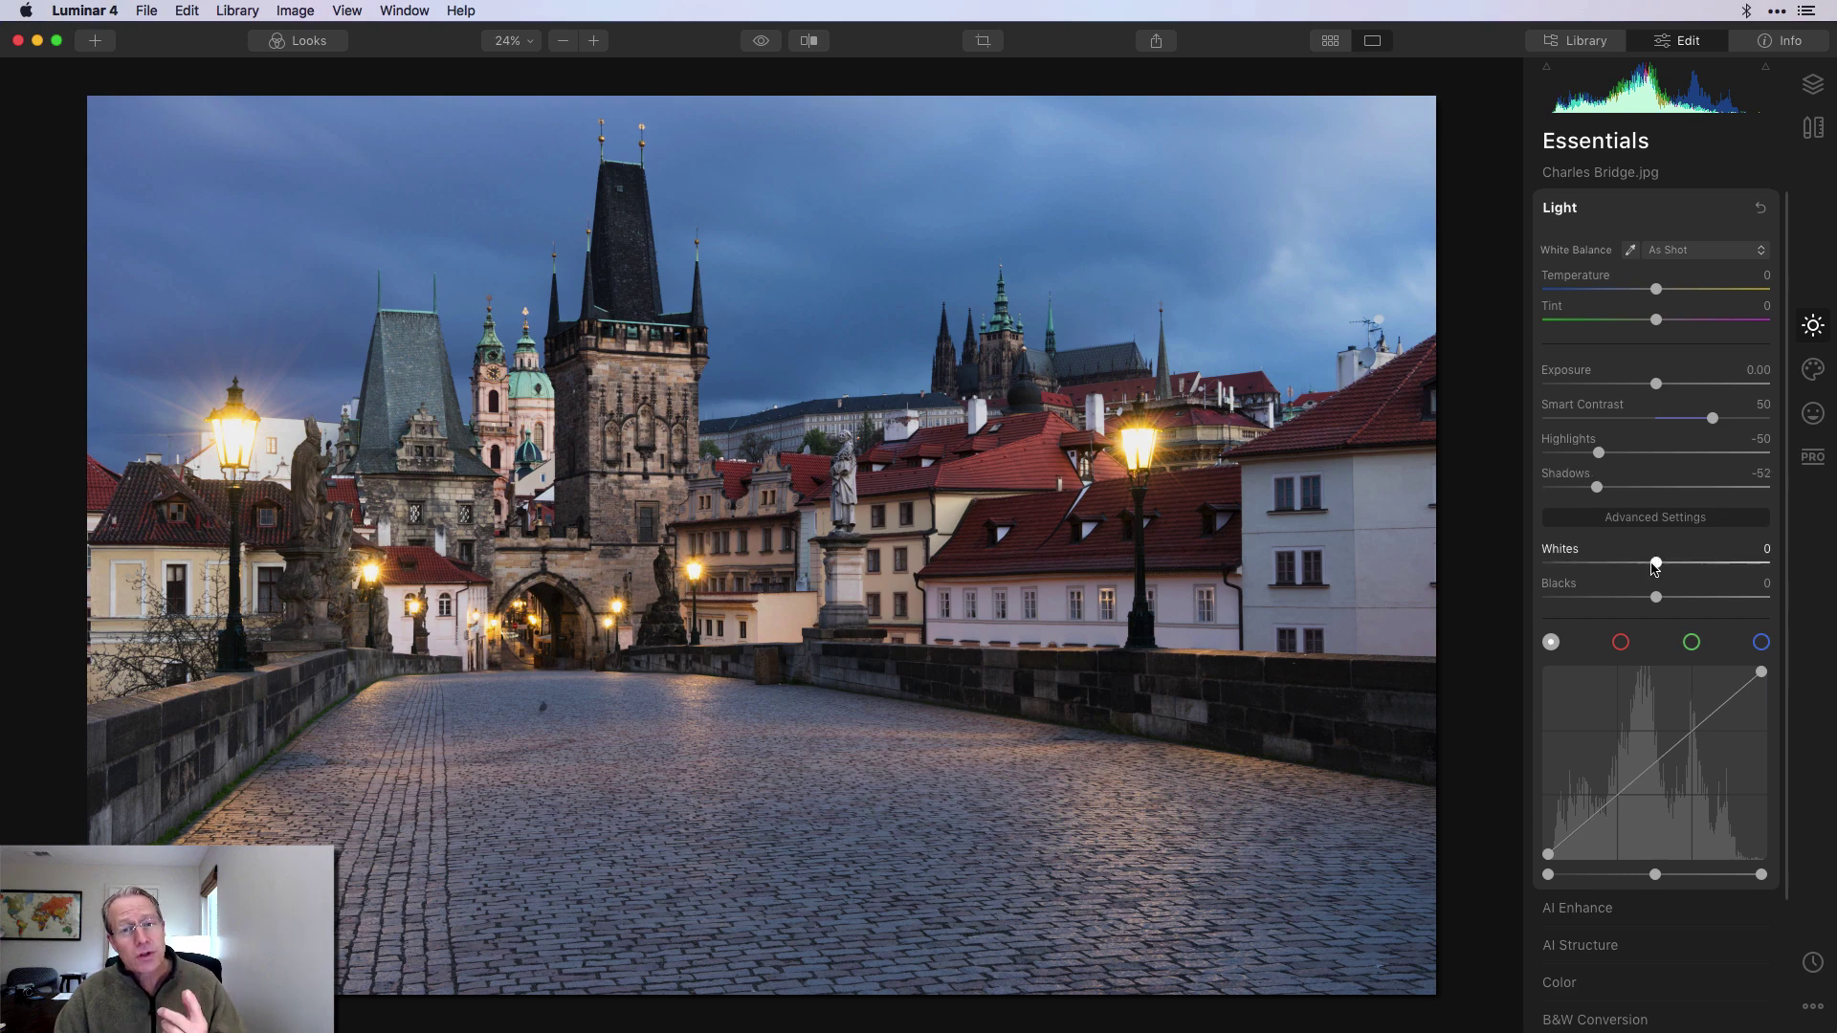
pyautogui.moveTo(1654, 564); pyautogui.dragTo(1634, 598)
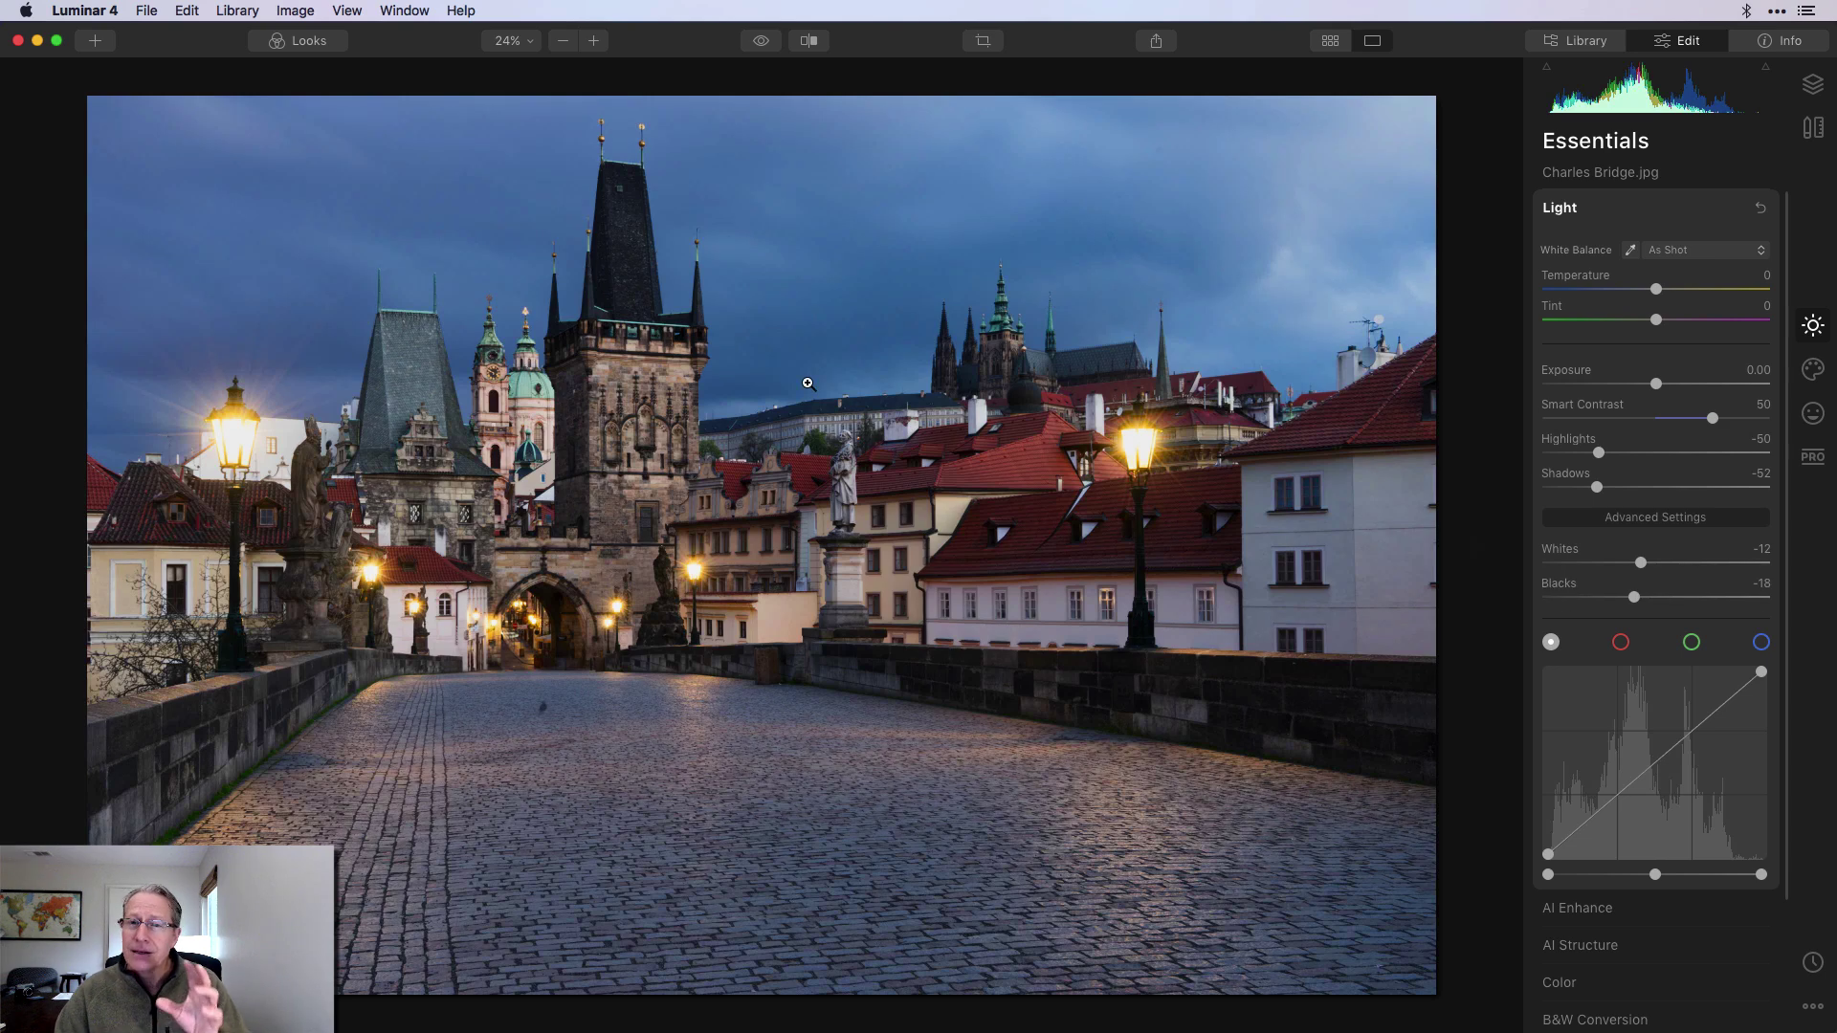
pyautogui.click(758, 43)
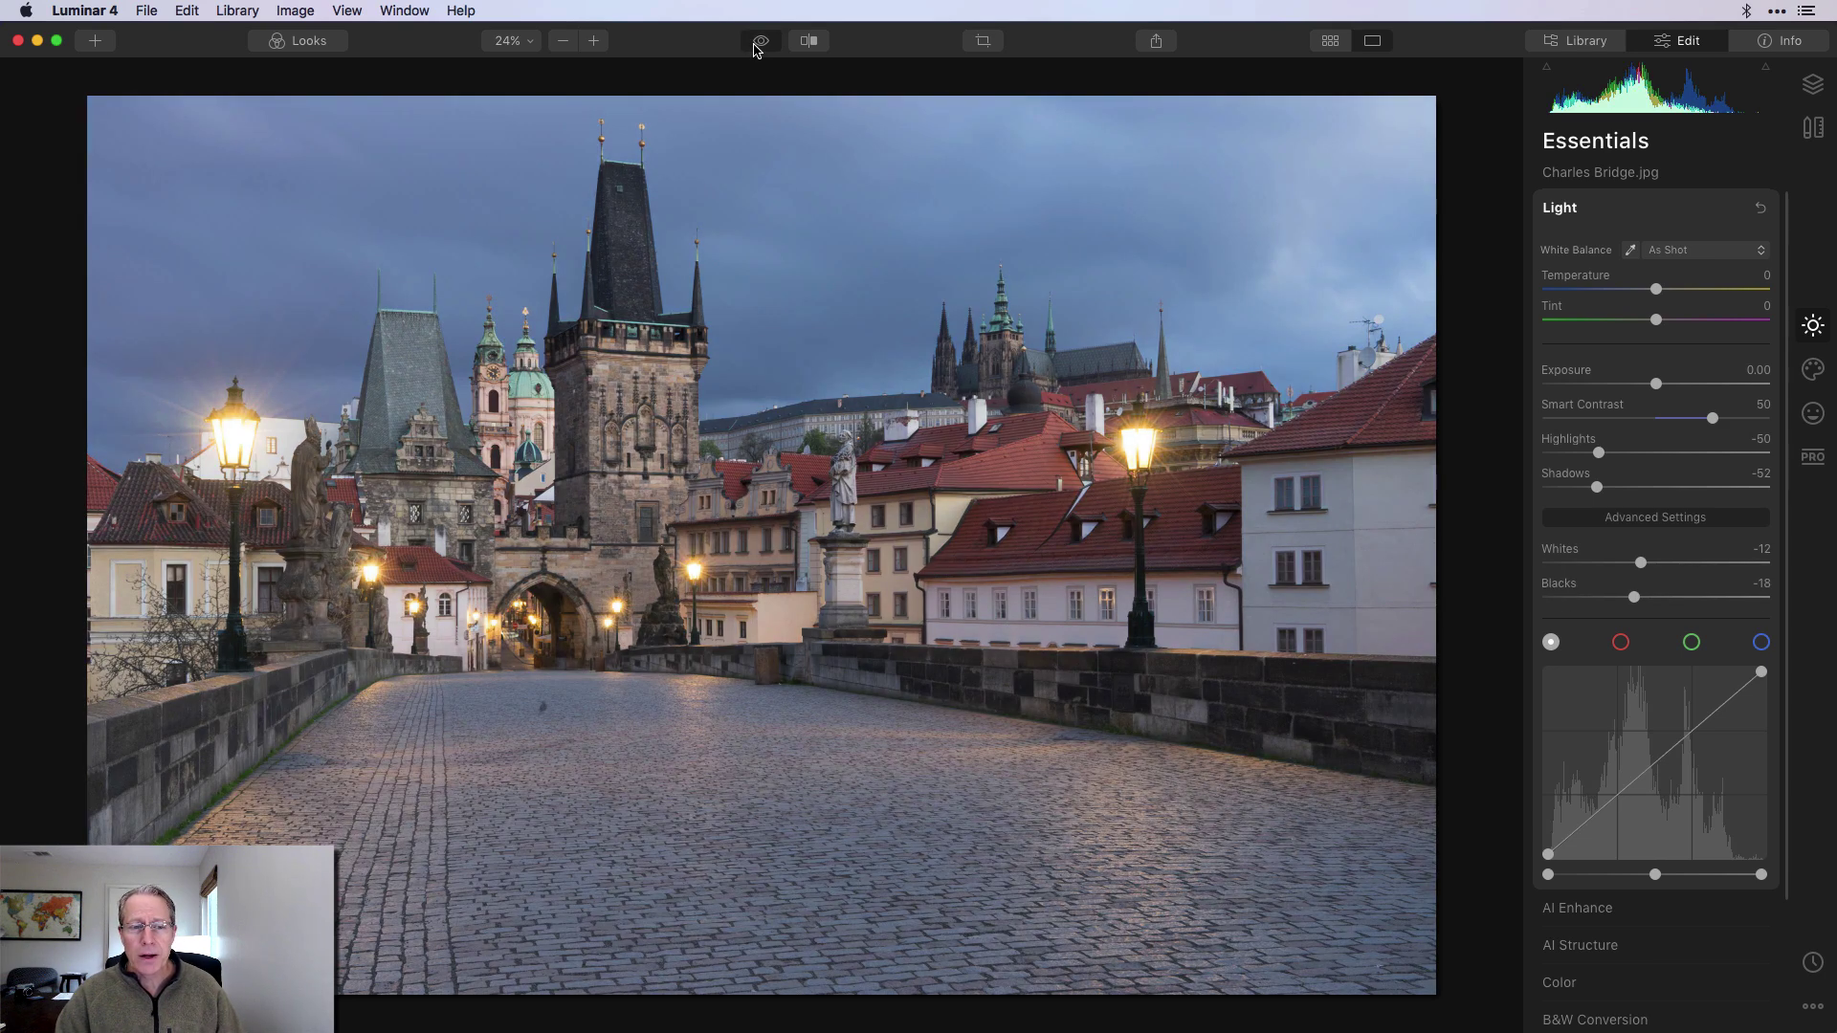
pyautogui.click(758, 43)
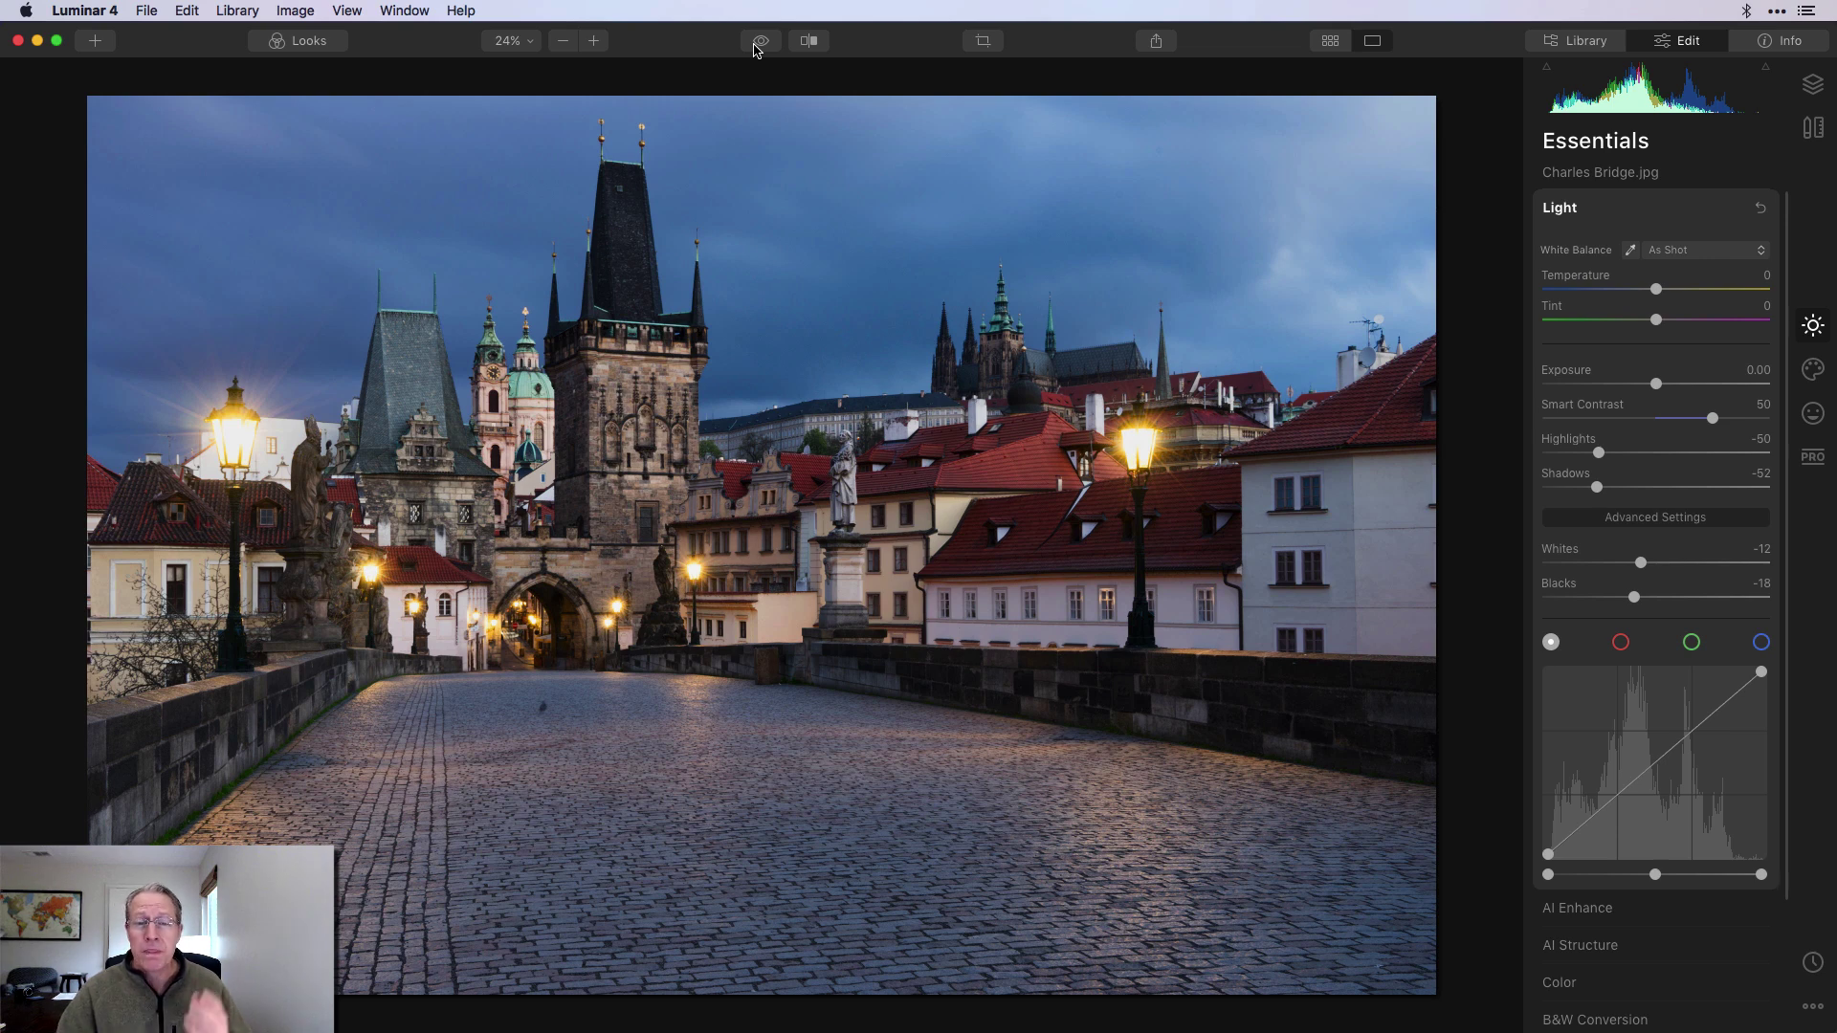
pyautogui.click(1761, 208)
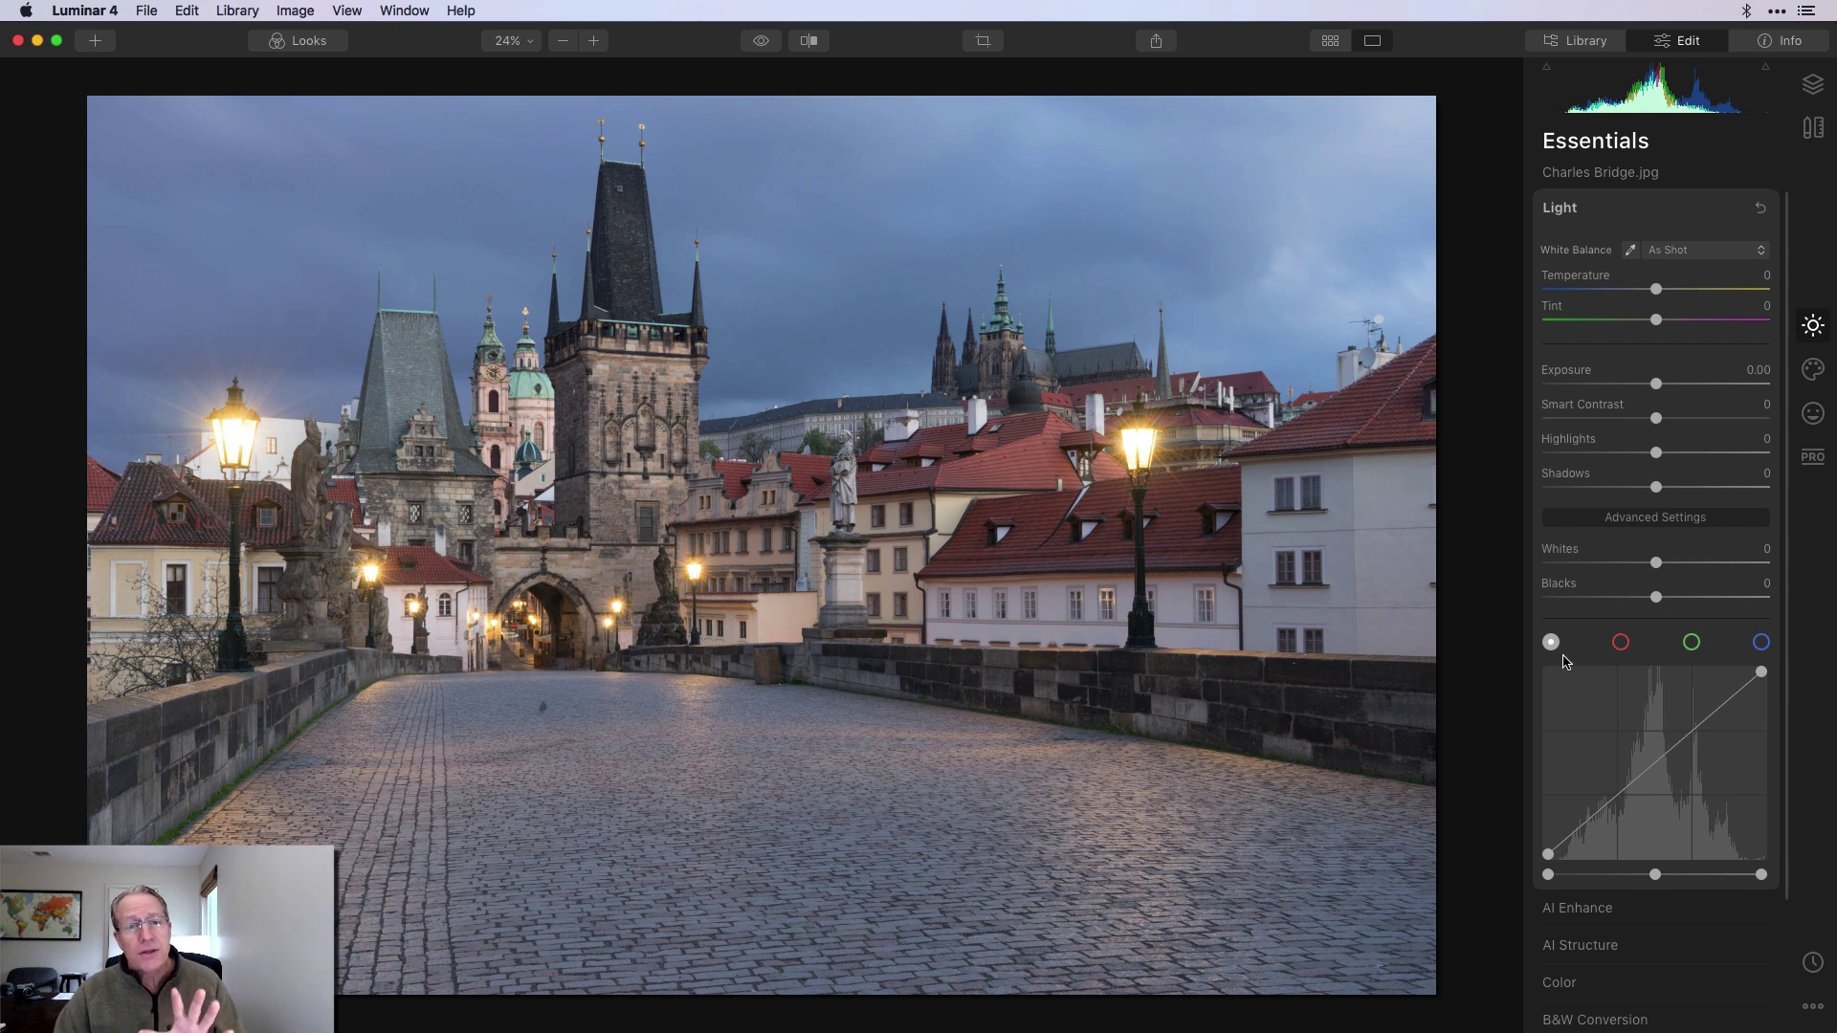
# View the red, green and blue channel curves and return to the overall tone curve.
pyautogui.click(1619, 645)
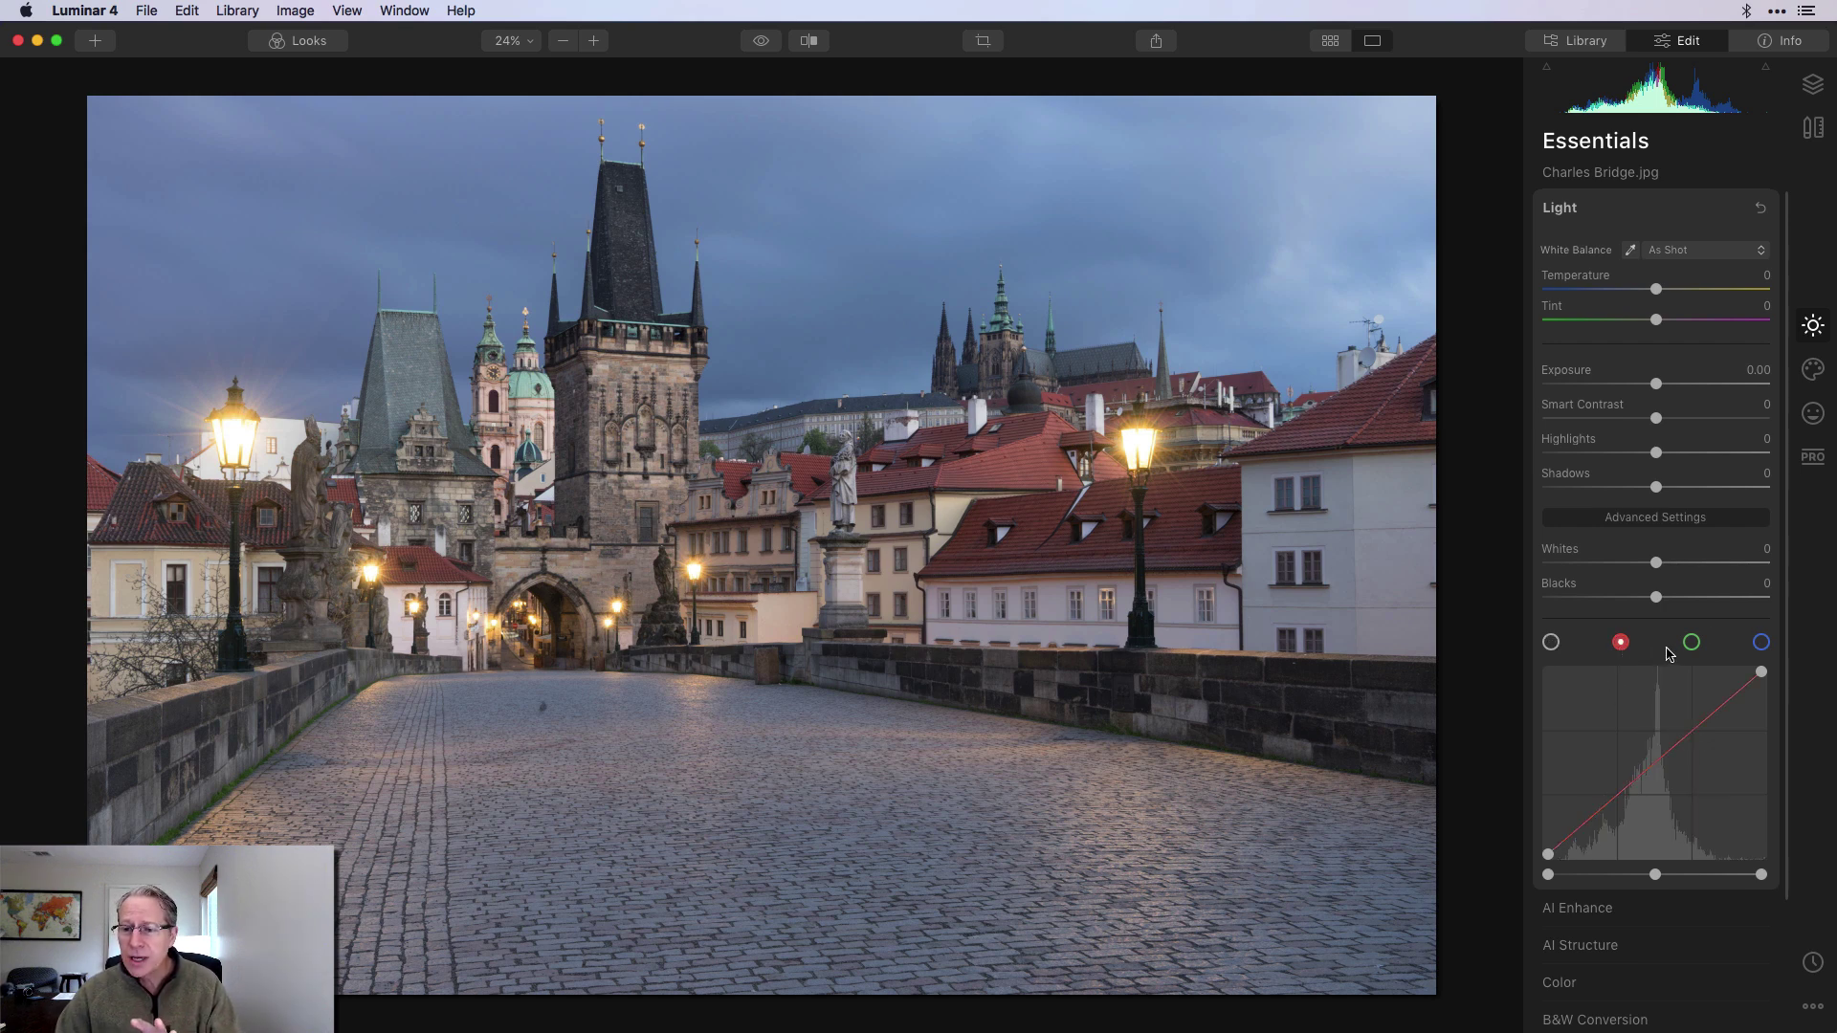
pyautogui.click(1694, 649)
pyautogui.click(1760, 649)
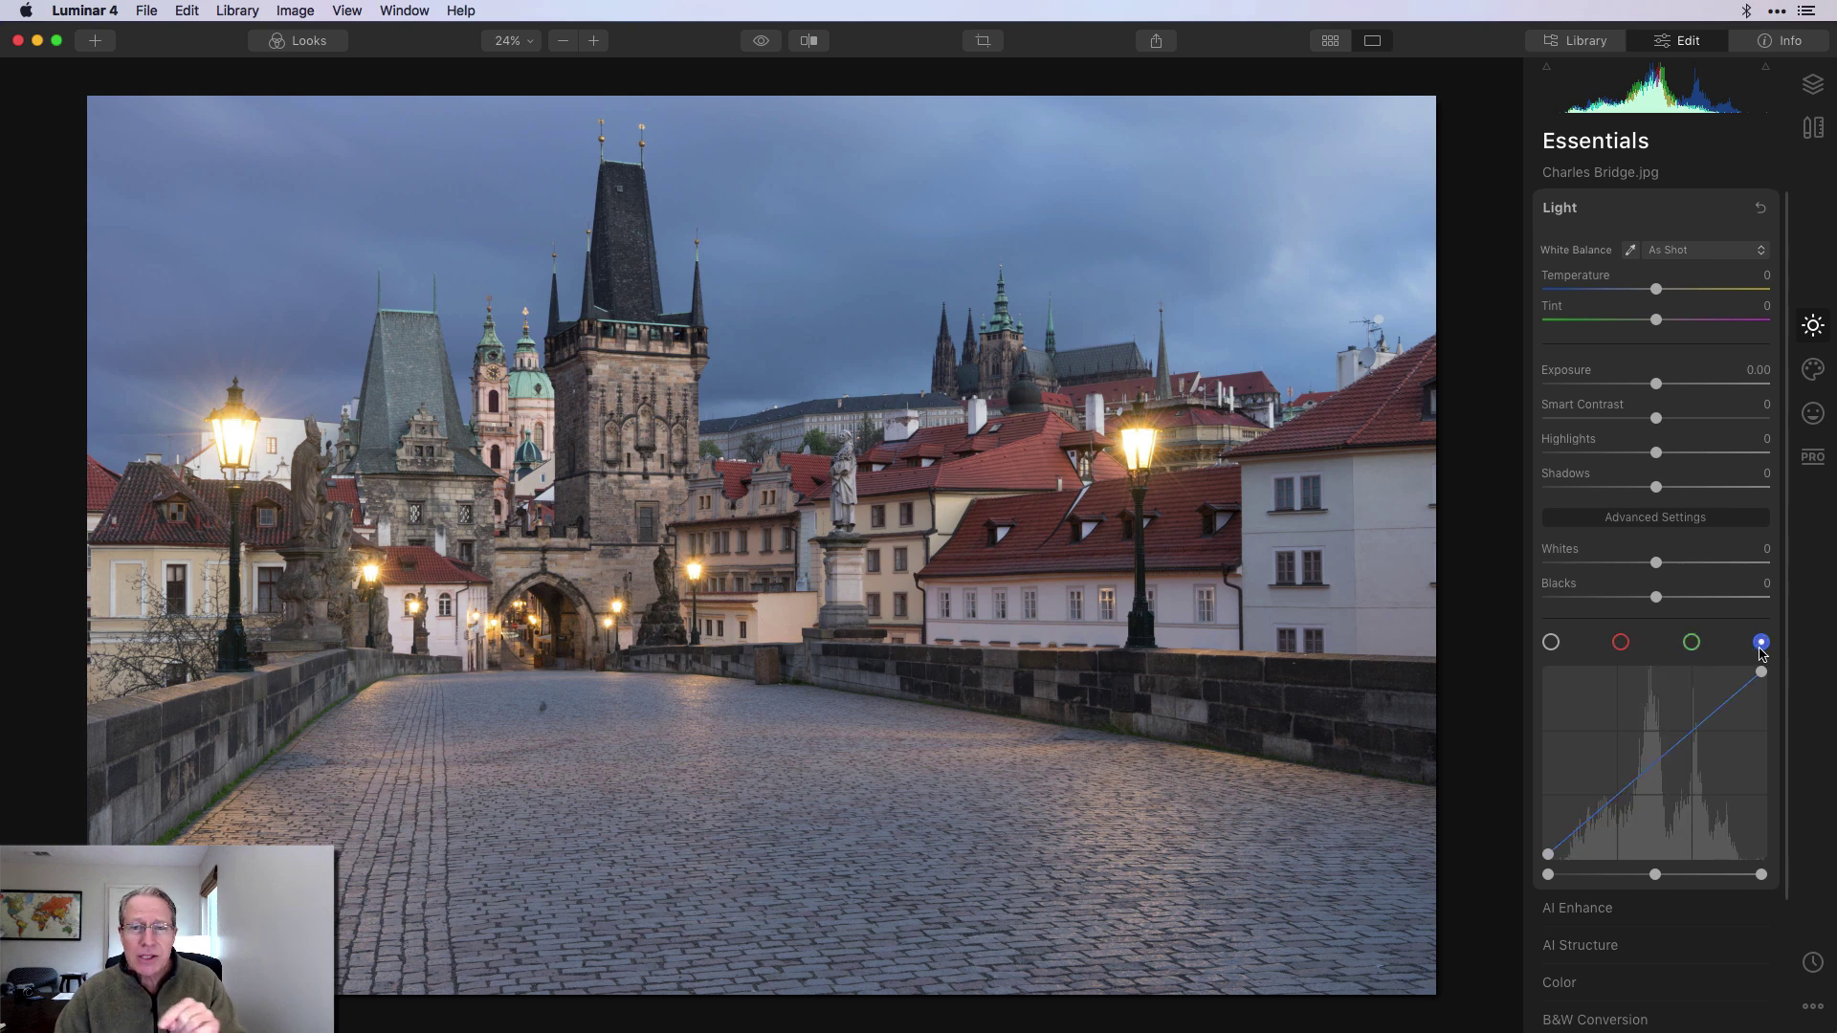
pyautogui.click(1550, 644)
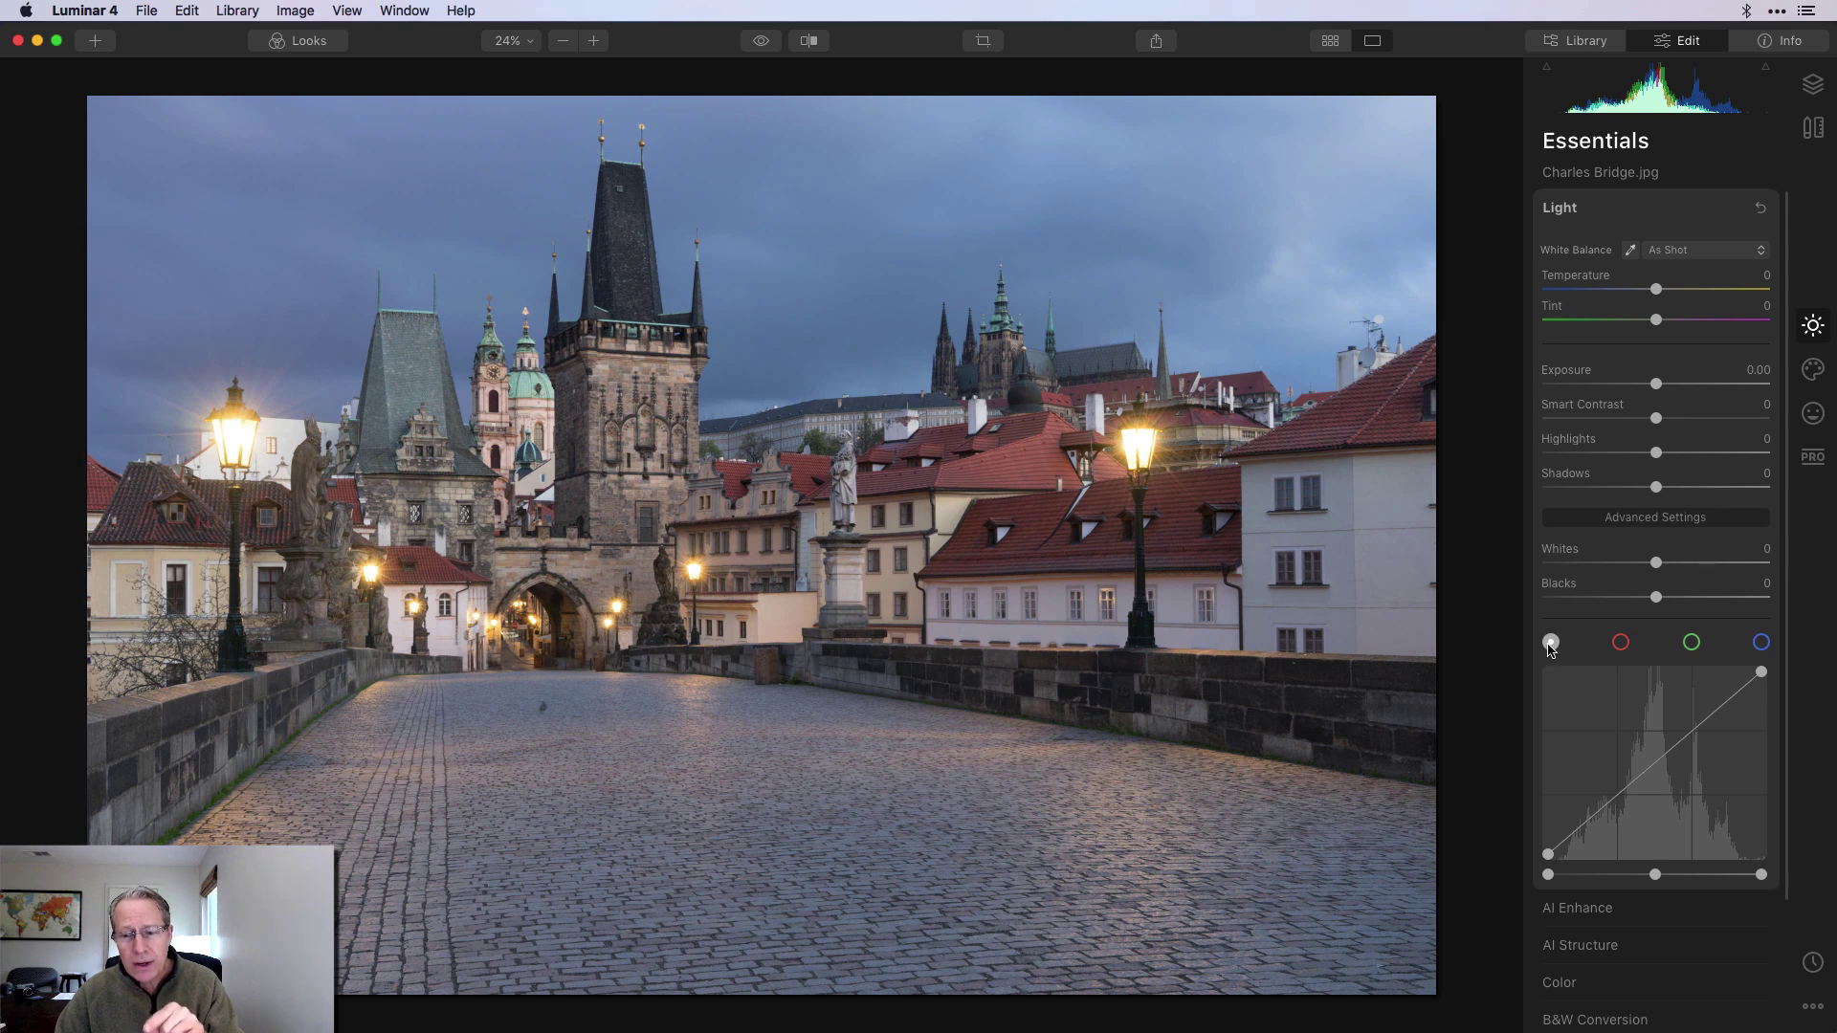
# Shape the overall tone curve into a gentle S by raising the highlights and lowering the shadows, and compare it with the original.
pyautogui.click(1696, 734)
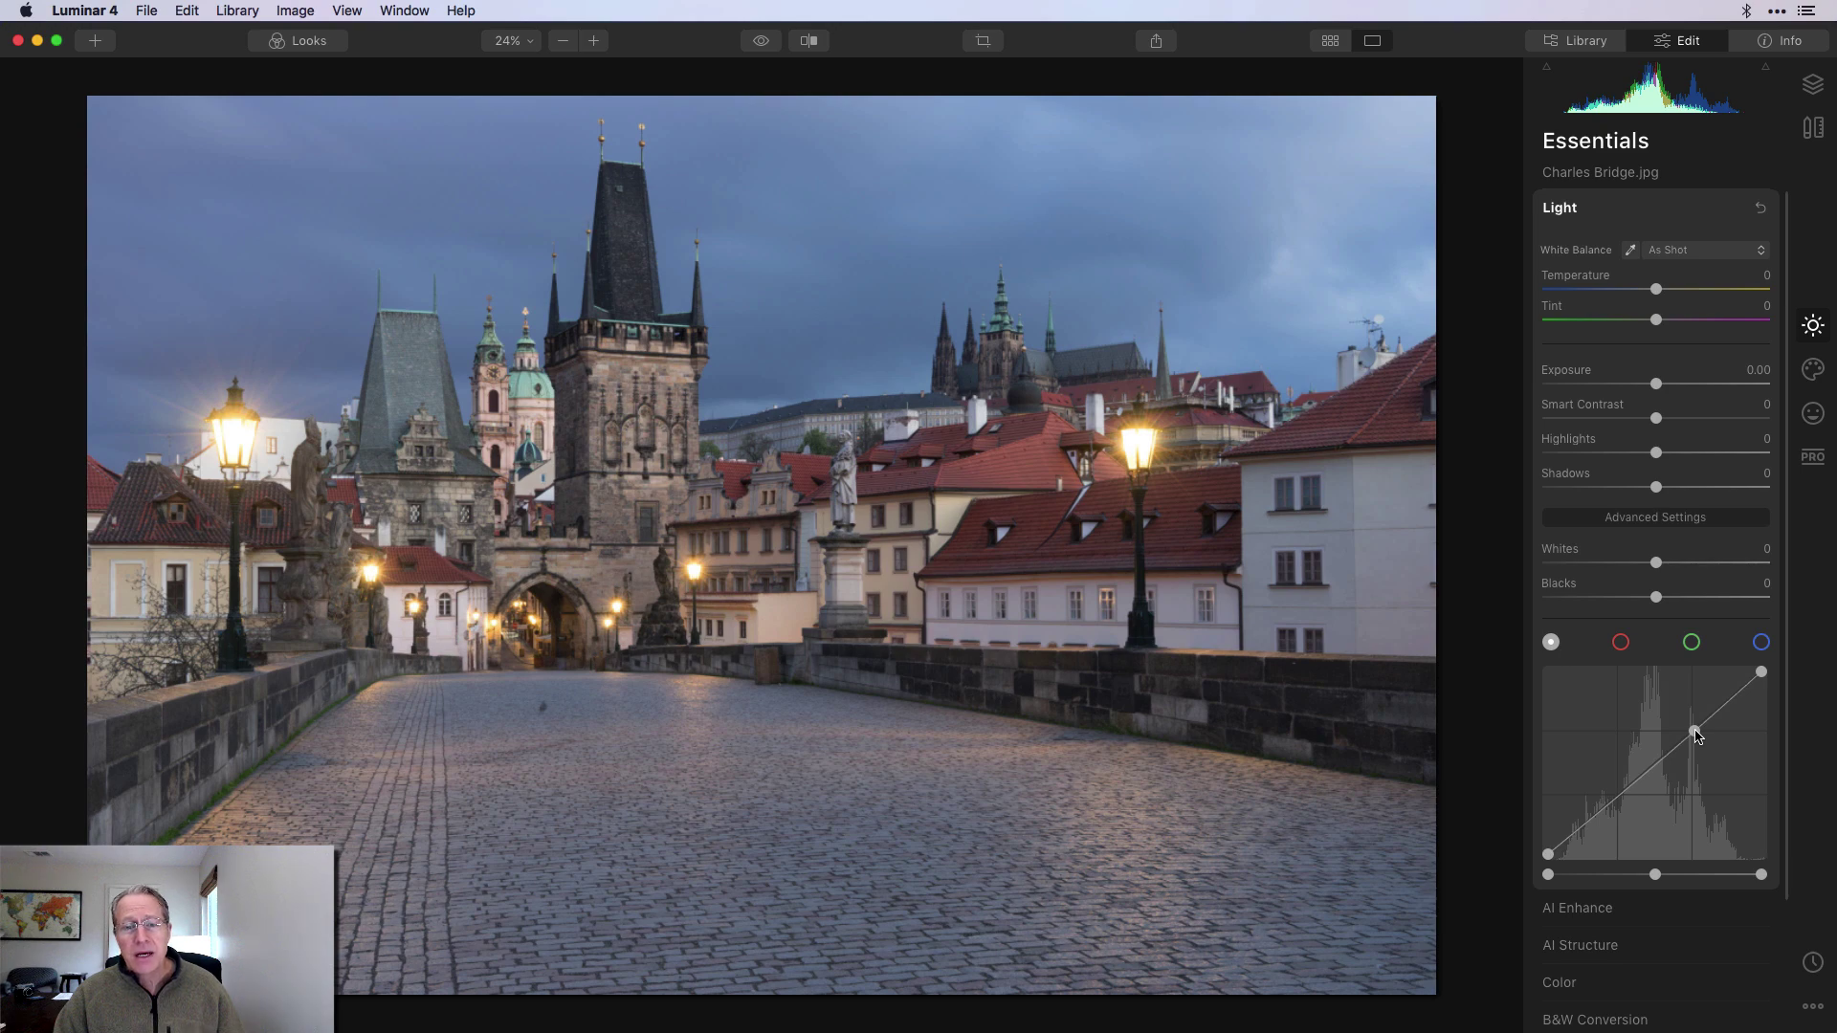
pyautogui.moveTo(1696, 733); pyautogui.dragTo(1688, 718)
pyautogui.moveTo(1616, 786); pyautogui.dragTo(1628, 799)
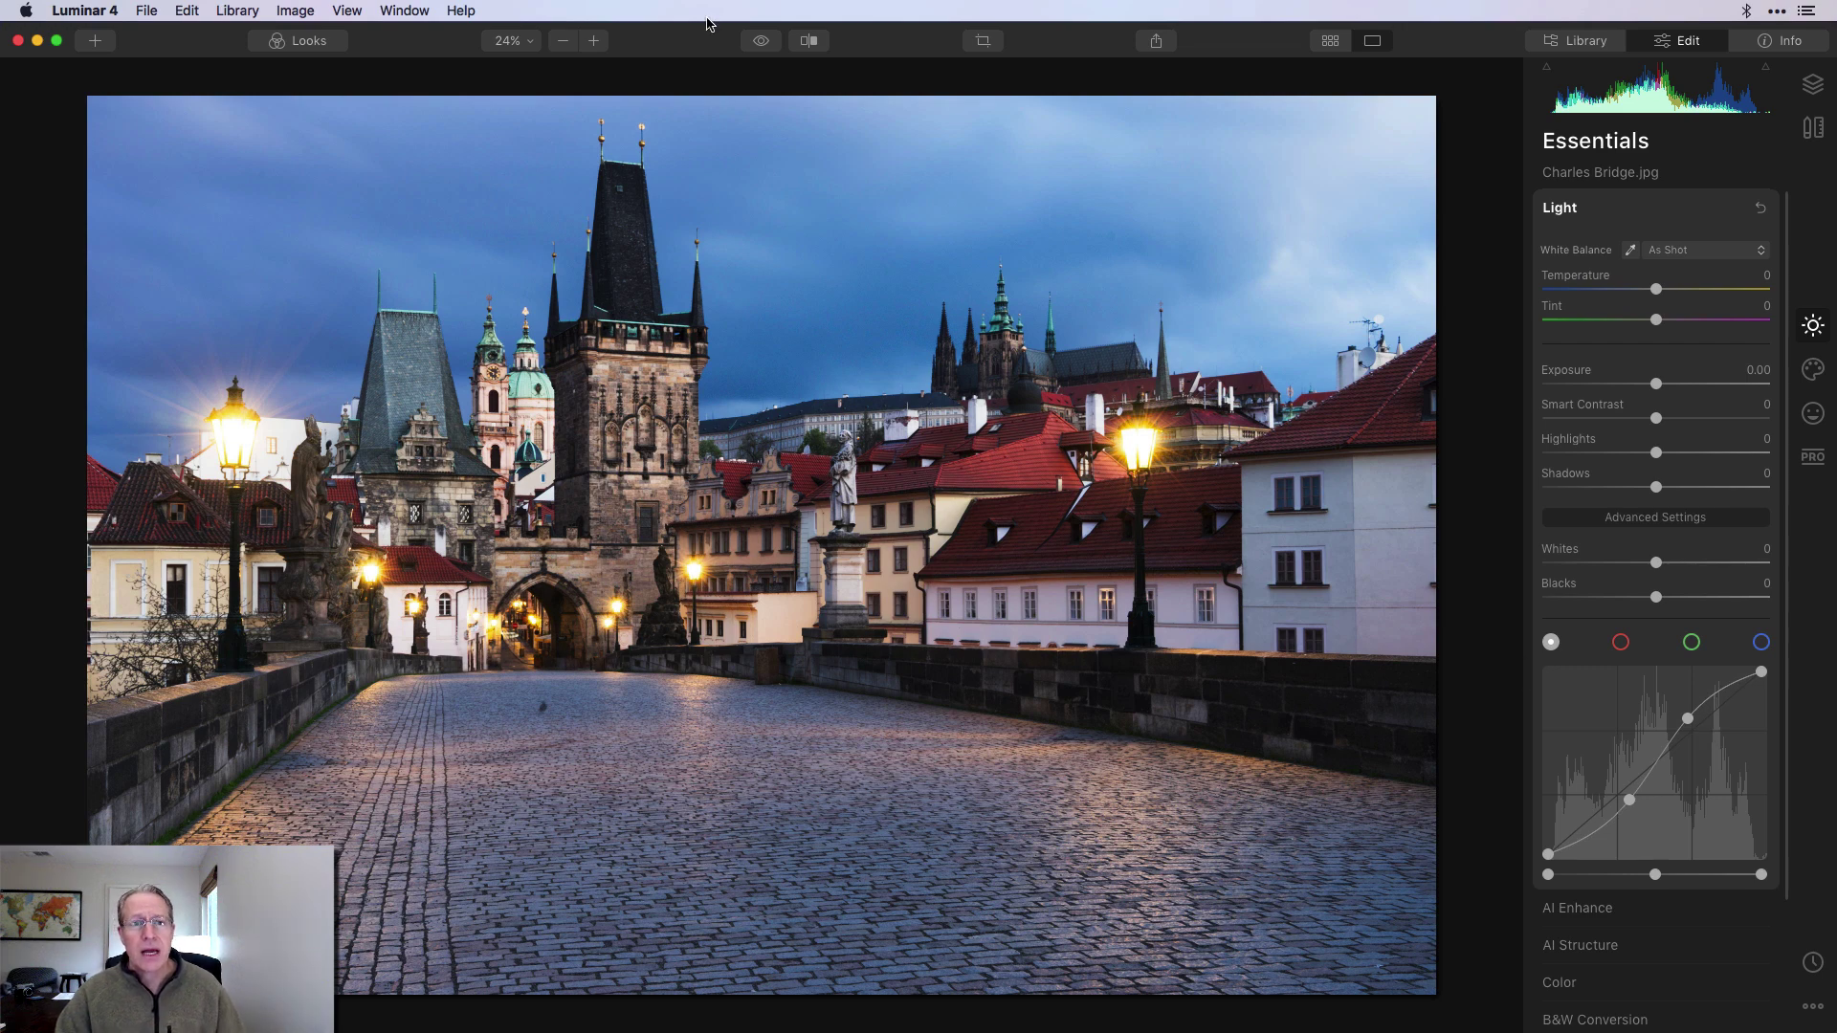
pyautogui.click(760, 43)
pyautogui.click(761, 43)
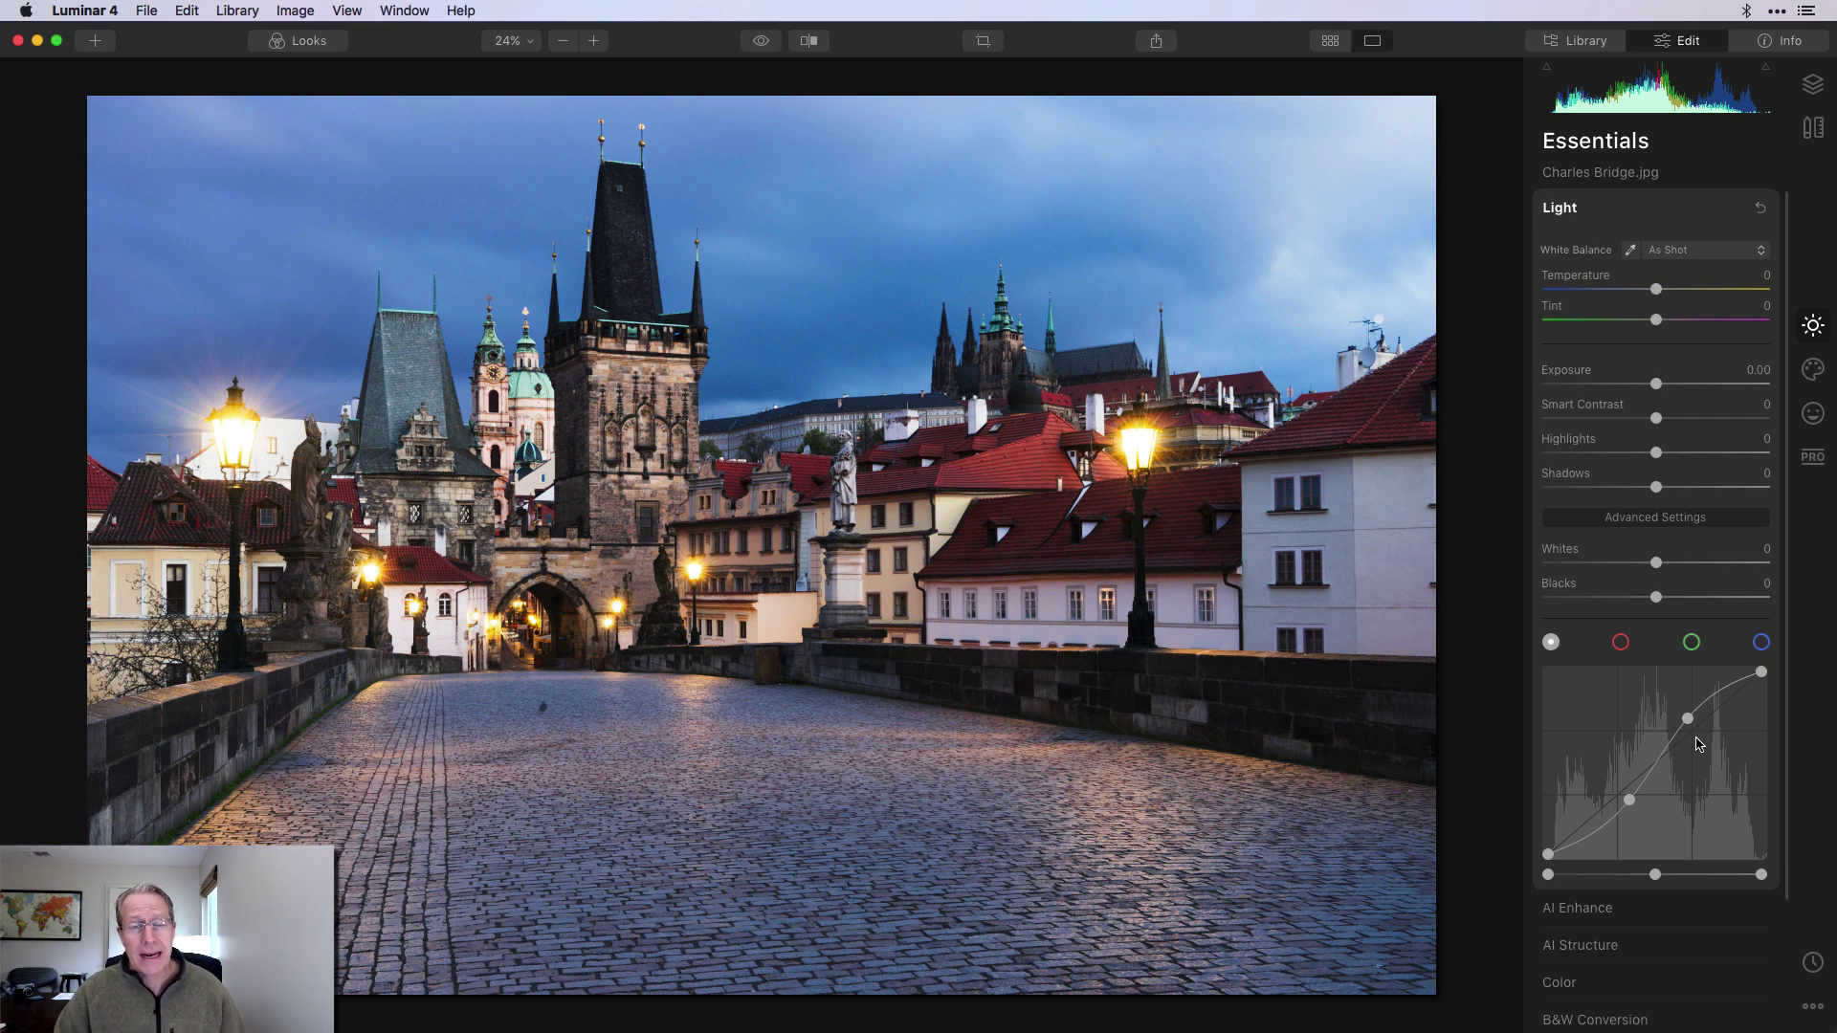
pyautogui.click(760, 44)
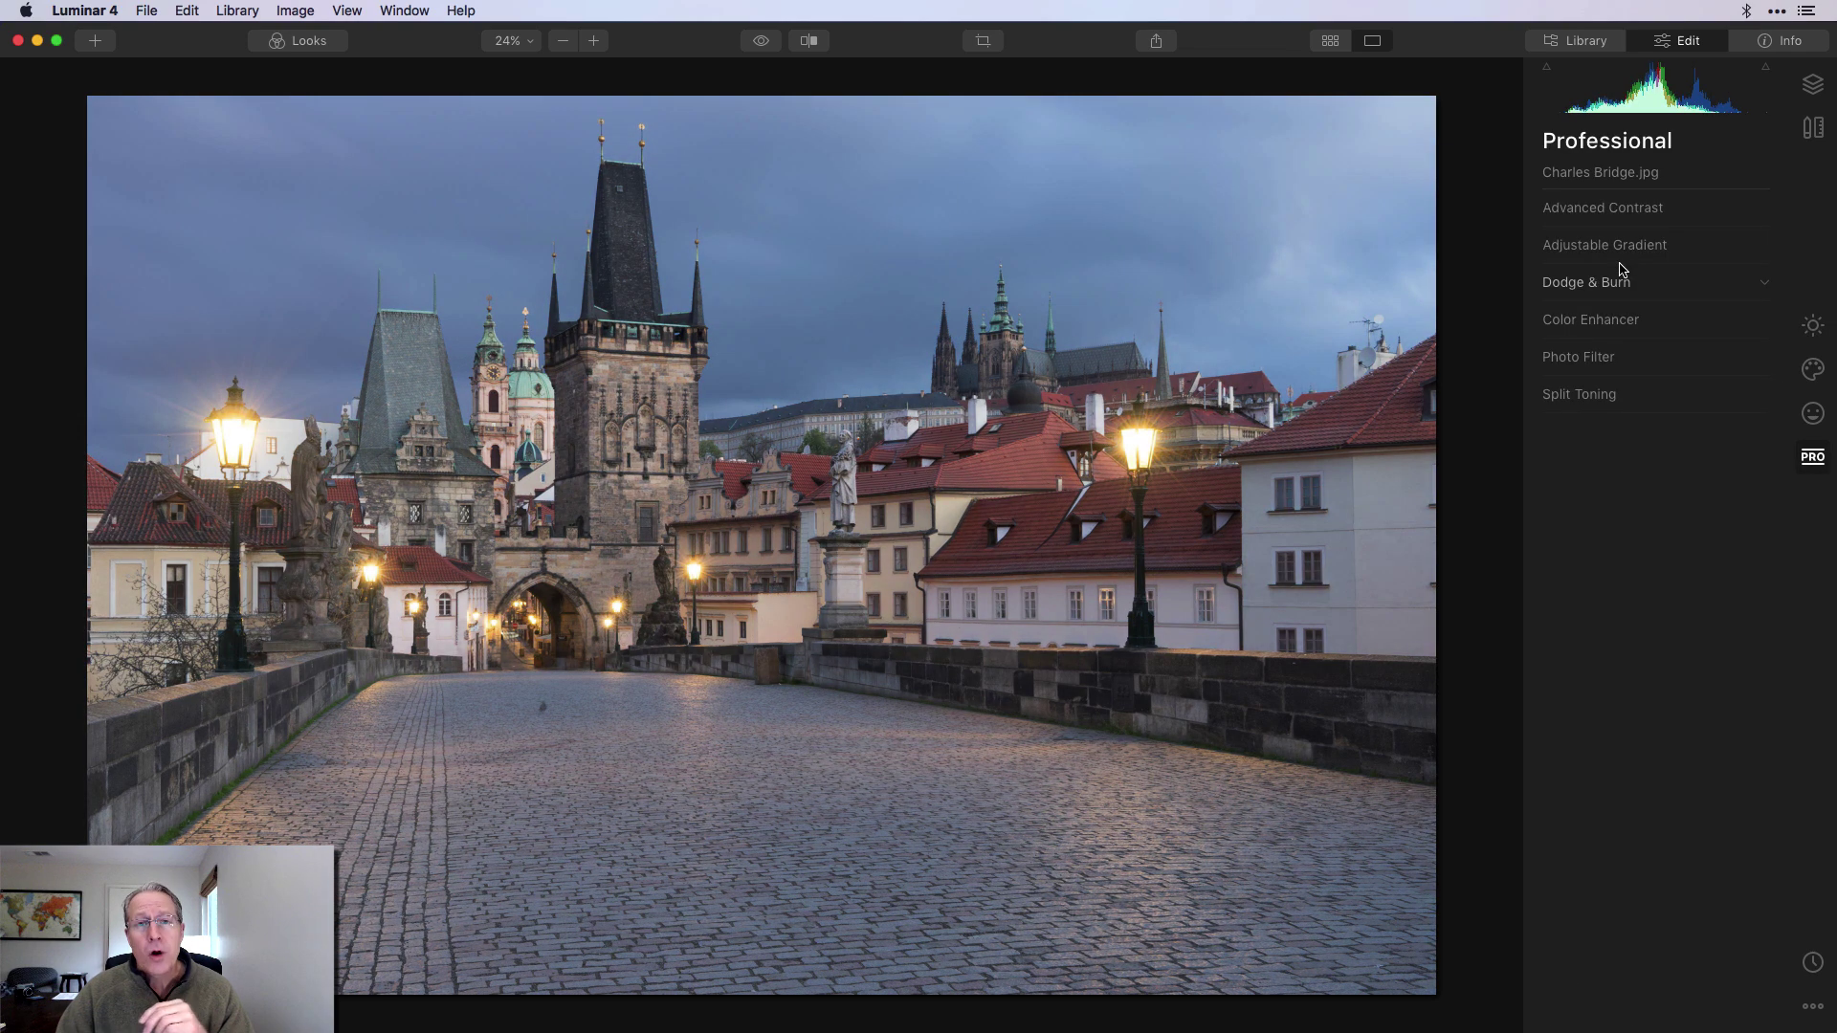
# Set Advanced Contrast to Highlights 33, Midtones 24 and Shadows 34, with balances of -71, 69 and 70, and compare with the original.
pyautogui.click(1622, 212)
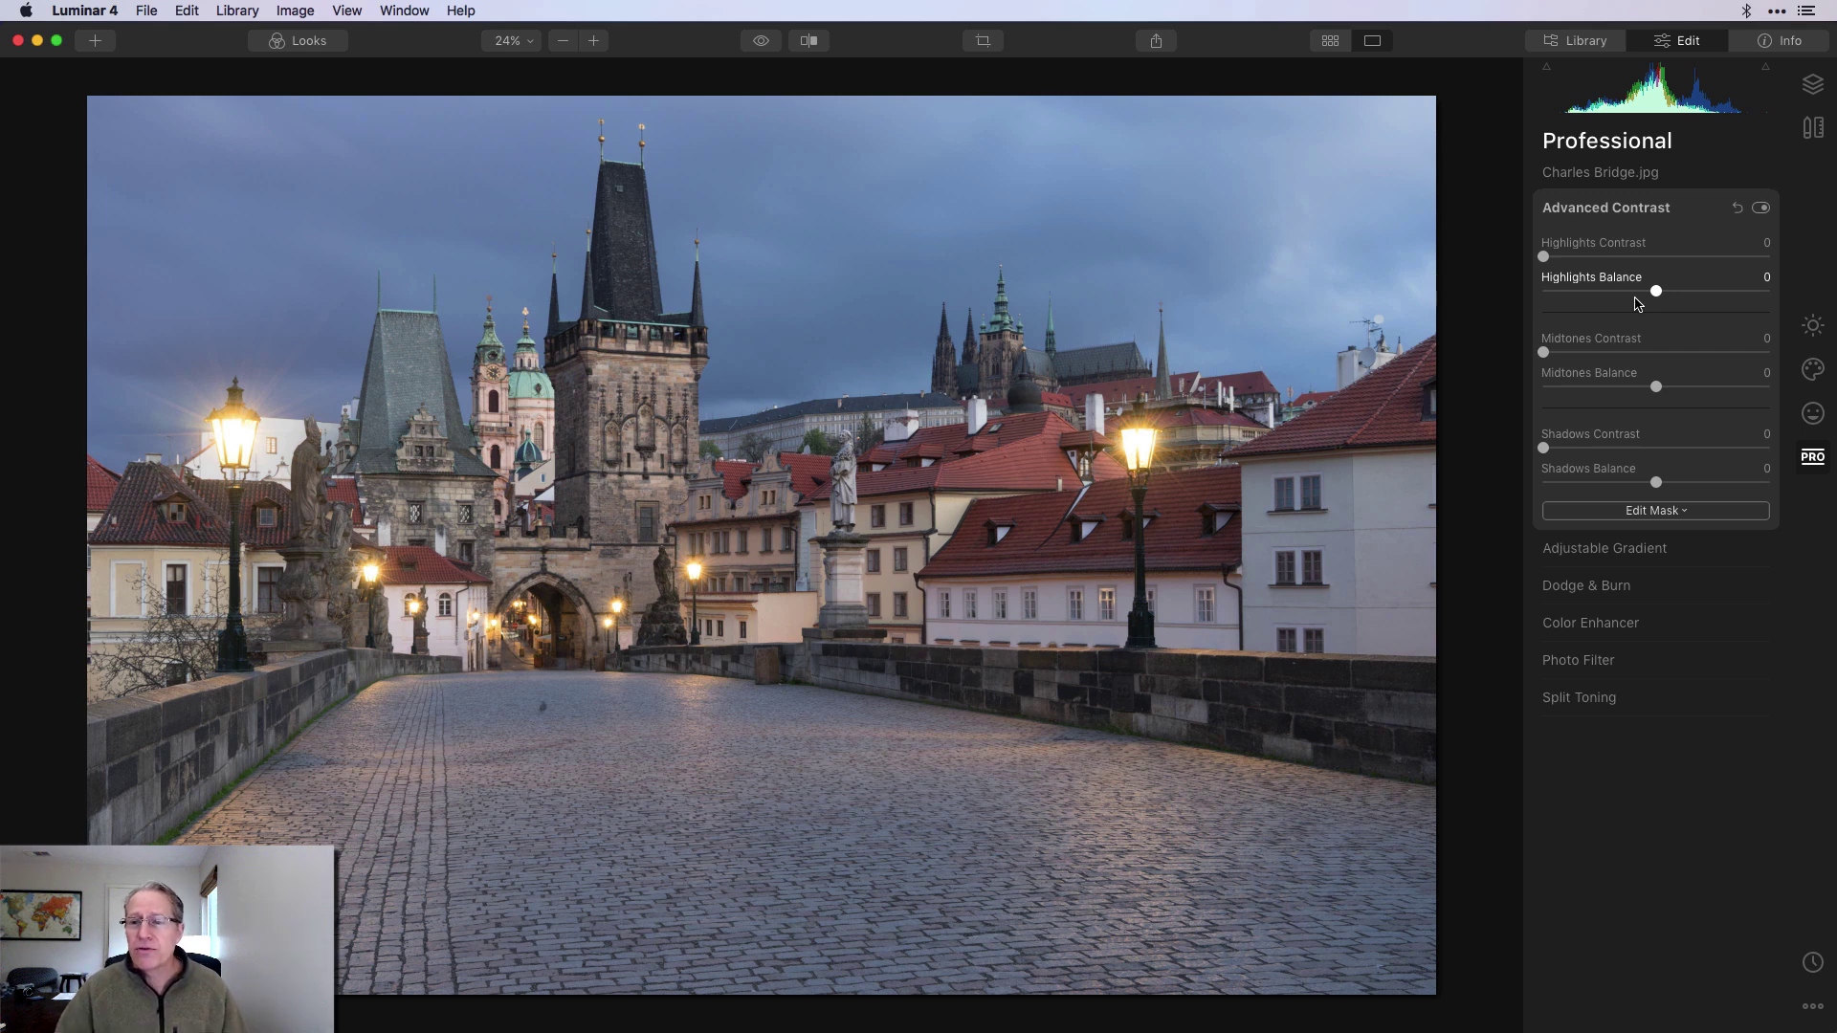
pyautogui.moveTo(1543, 256); pyautogui.dragTo(1618, 257)
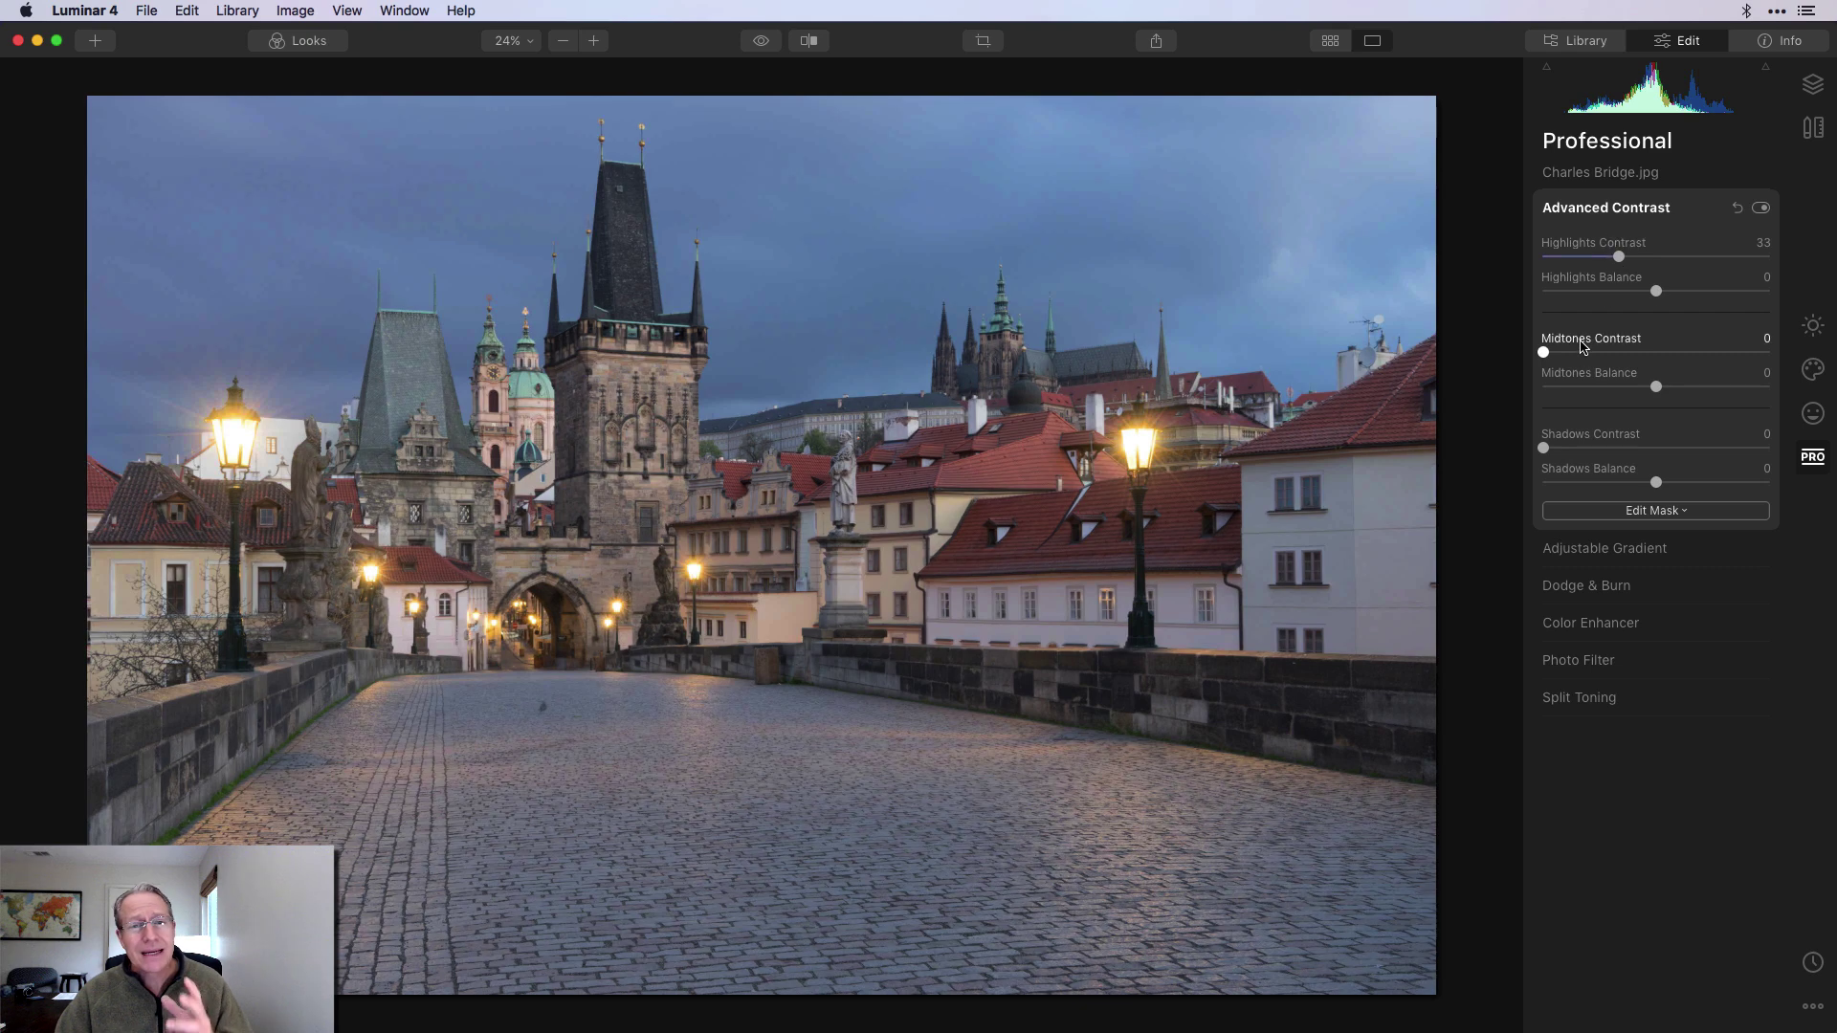
pyautogui.moveTo(1543, 352); pyautogui.dragTo(1608, 350)
pyautogui.moveTo(1543, 448); pyautogui.dragTo(1743, 480)
pyautogui.moveTo(1657, 386); pyautogui.dragTo(1737, 387)
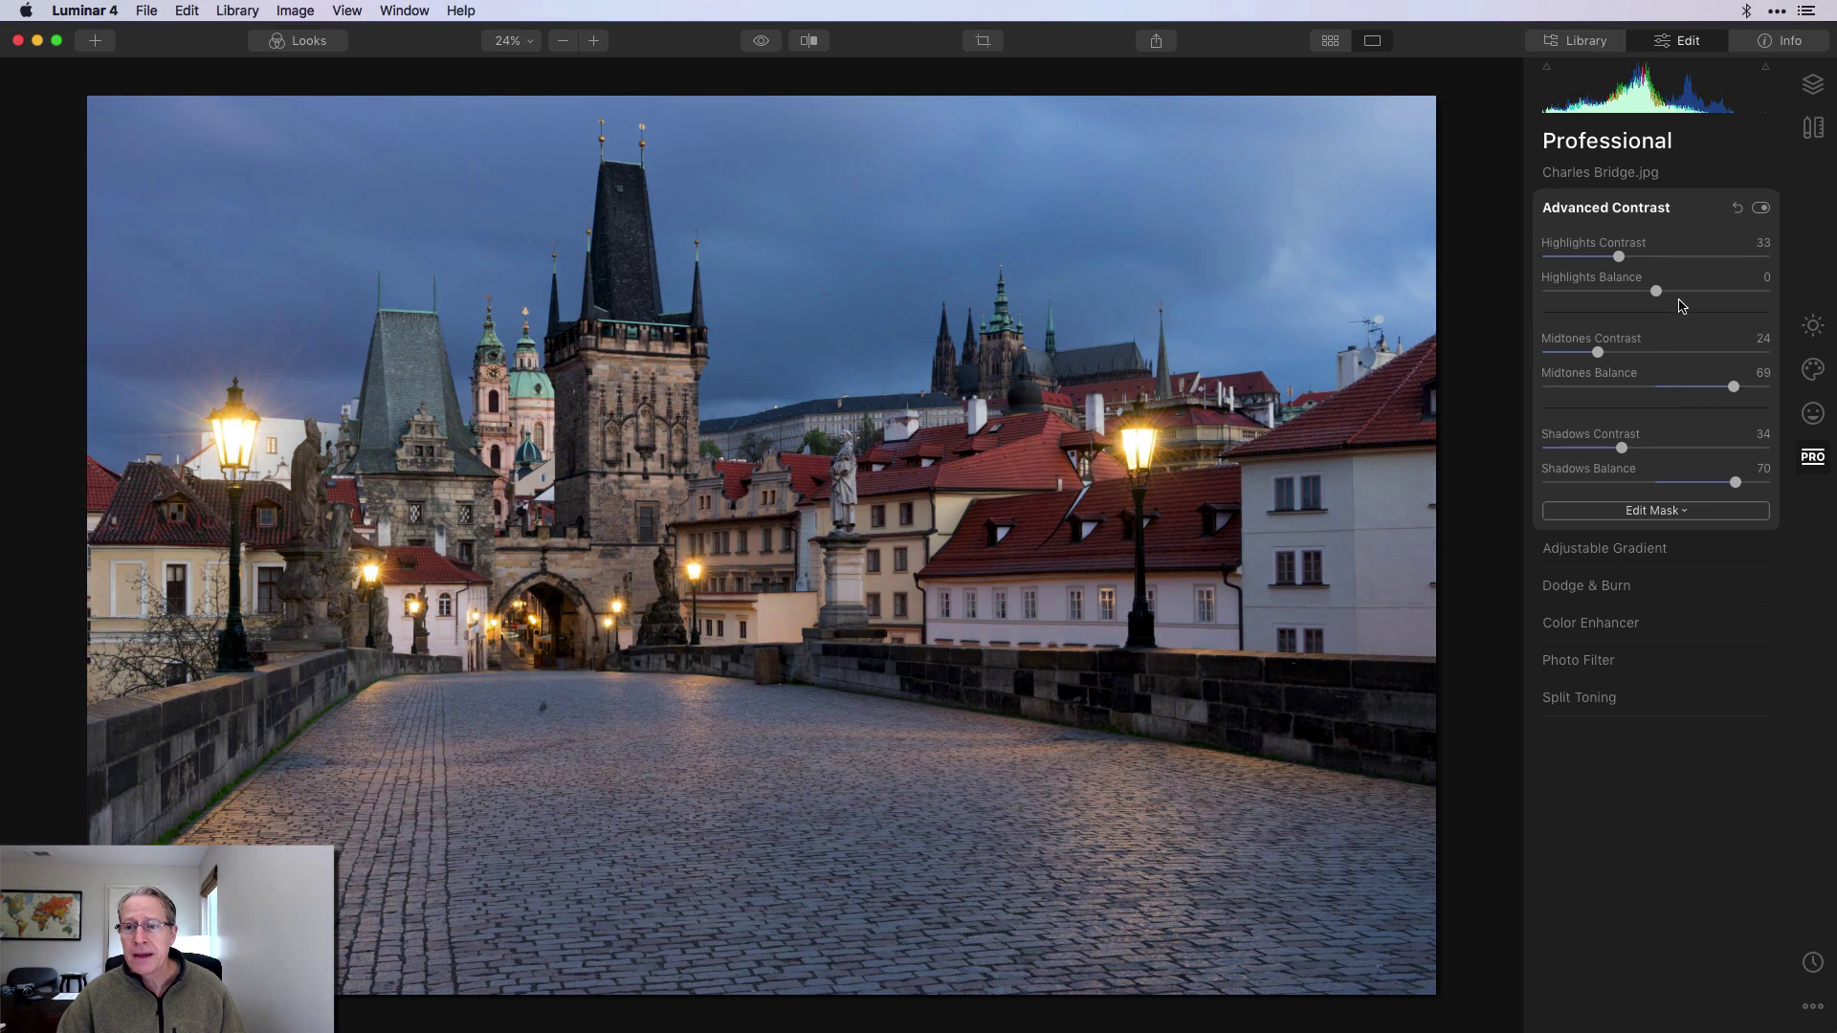
pyautogui.moveTo(1655, 290); pyautogui.dragTo(1569, 318)
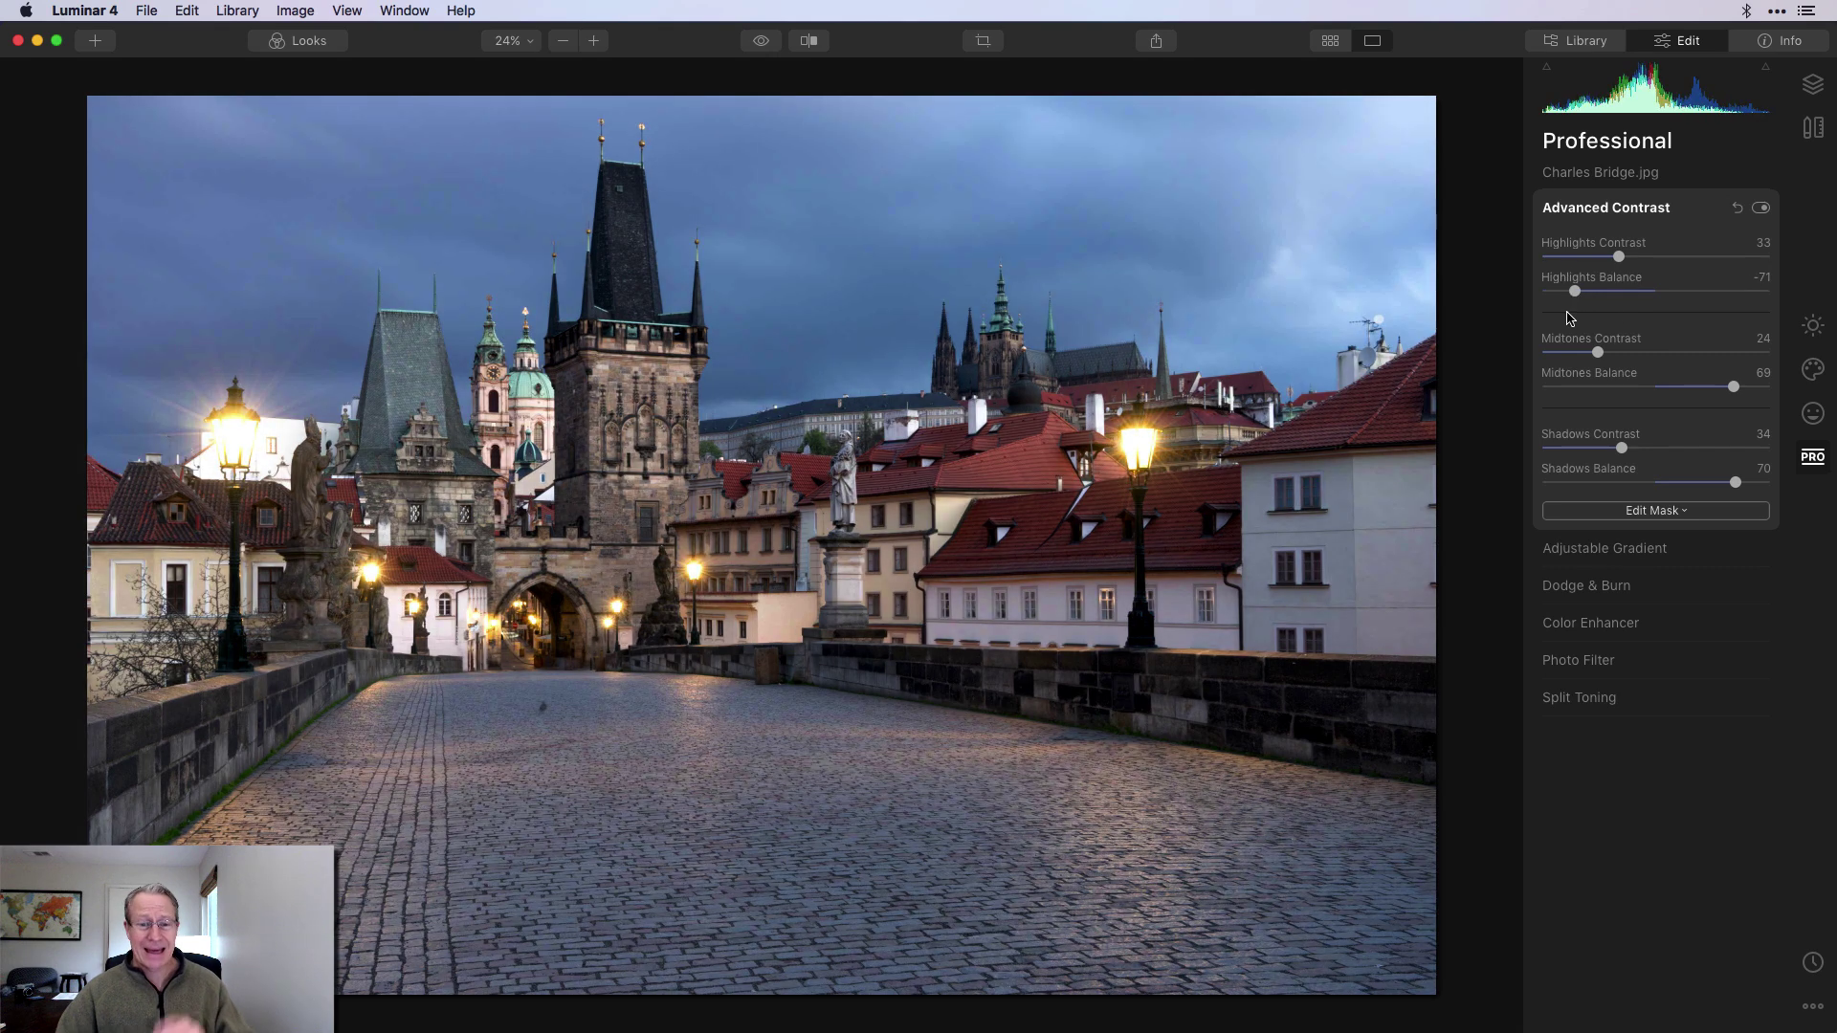
pyautogui.click(766, 43)
pyautogui.click(765, 43)
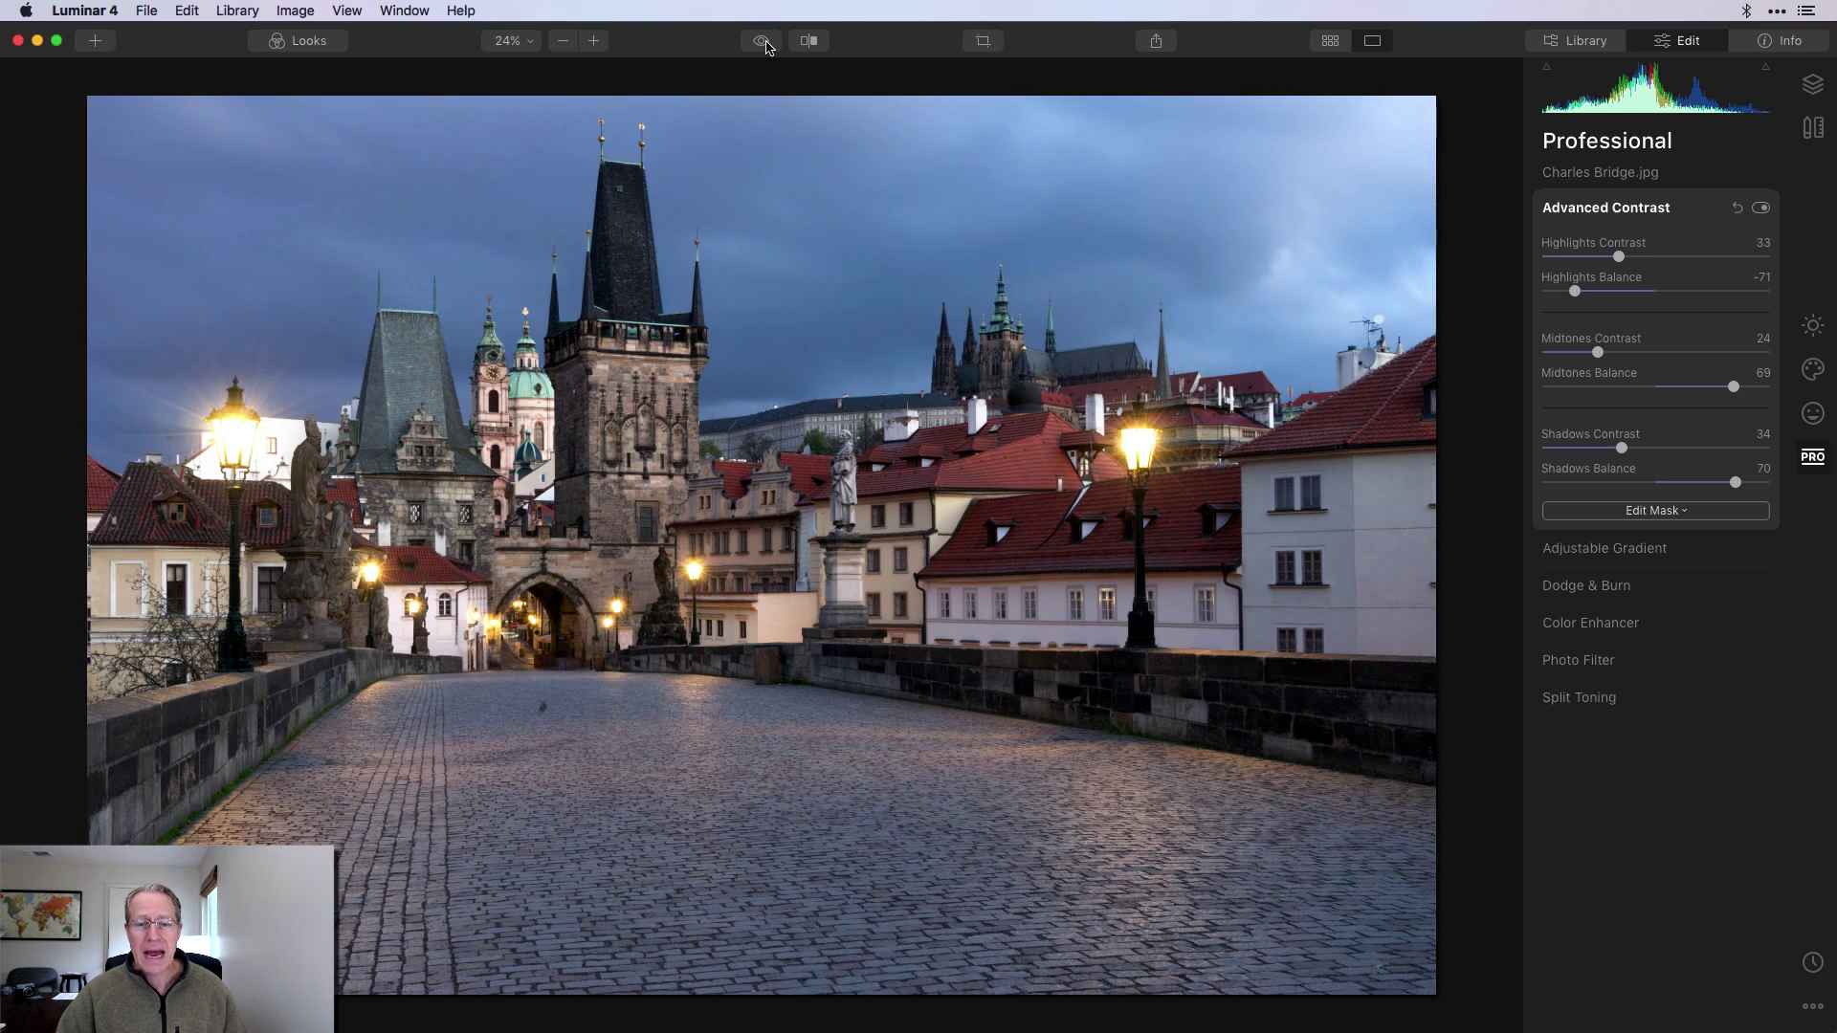
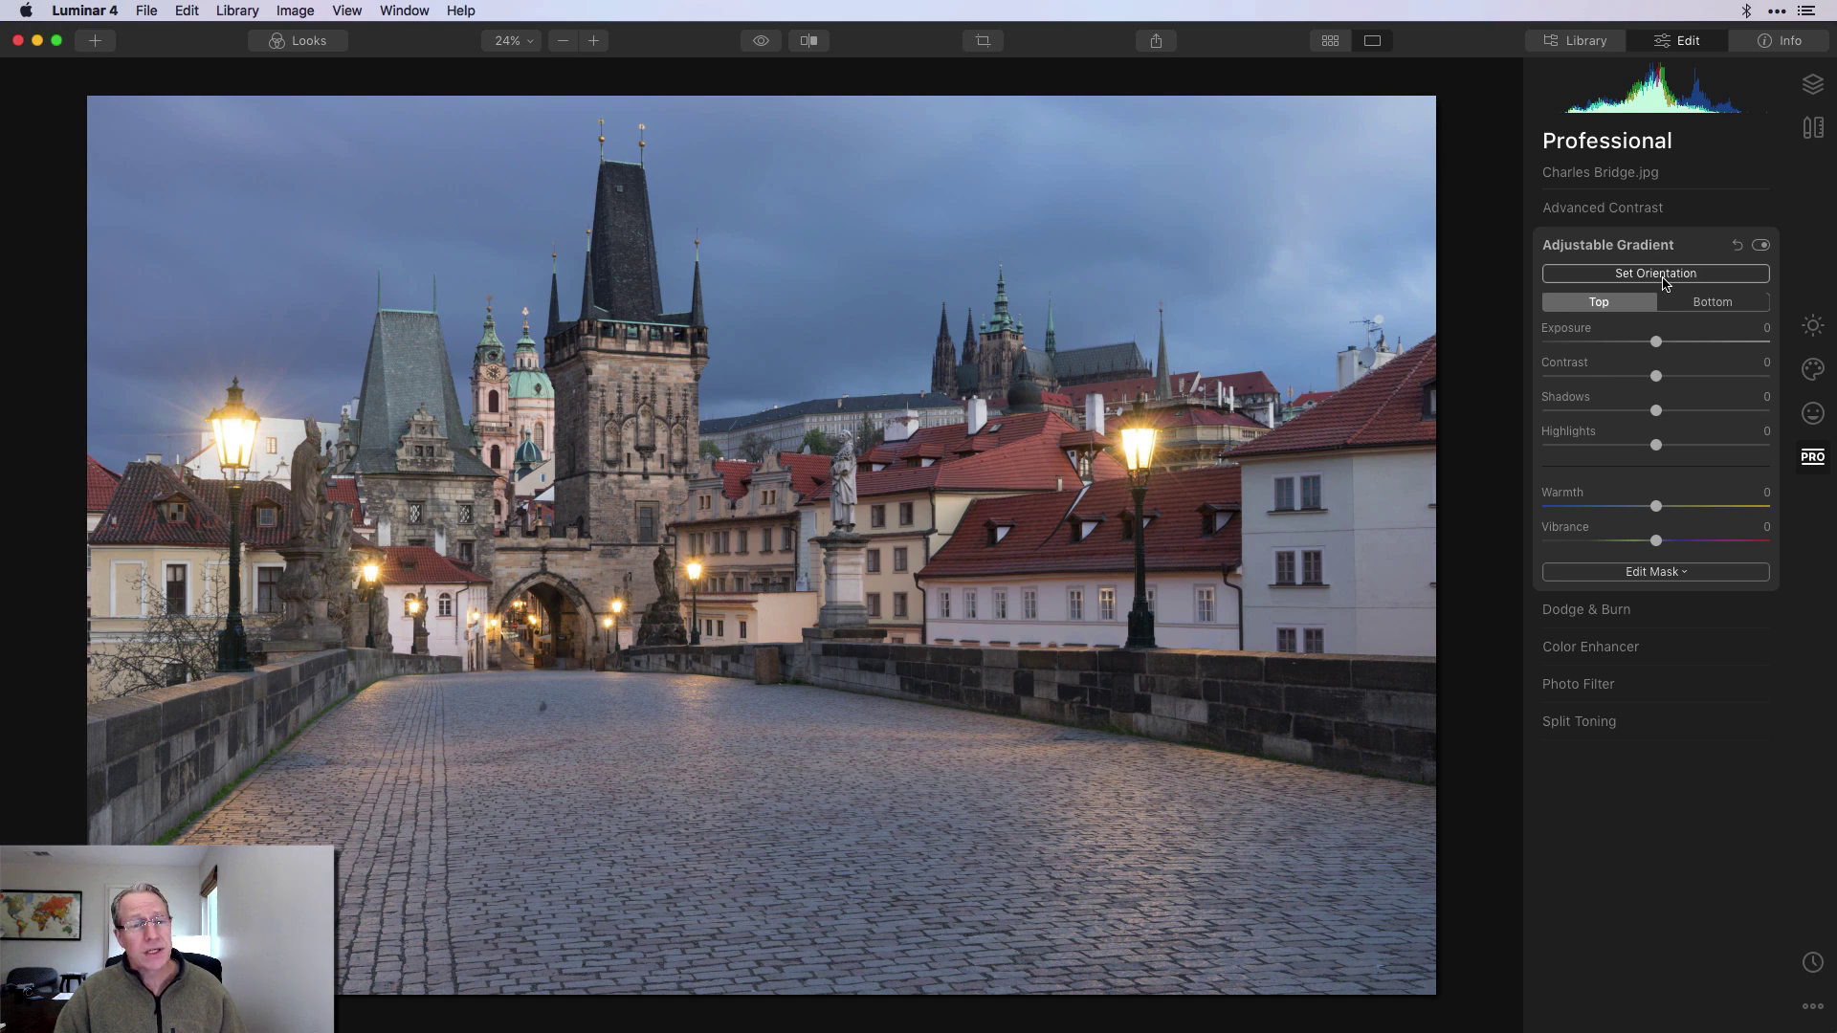
# Raise the Adjustable Gradient's centre line slightly and set its top half to Contrast 54, Shadows -21 and Highlights -52.
pyautogui.moveTo(762, 546)
pyautogui.mouseDown()
pyautogui.moveTo(767, 414)
pyautogui.moveTo(768, 520)
pyautogui.mouseUp()
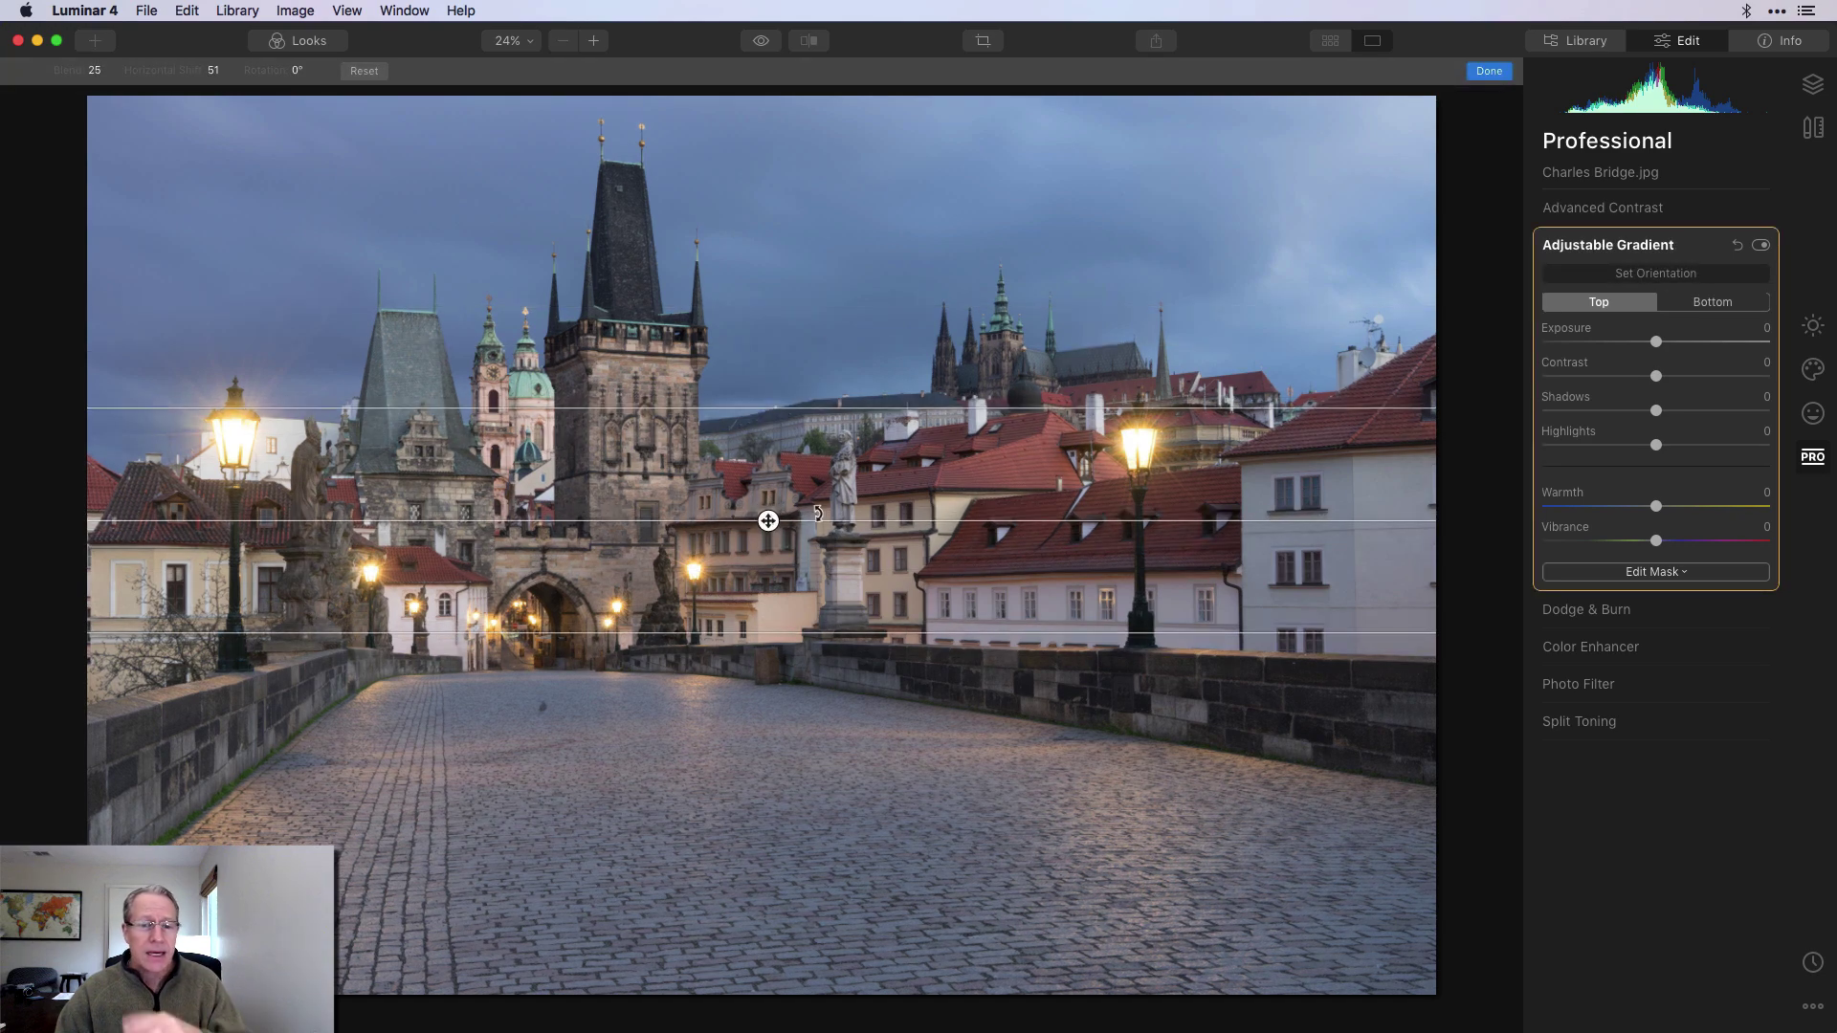
pyautogui.click(1493, 72)
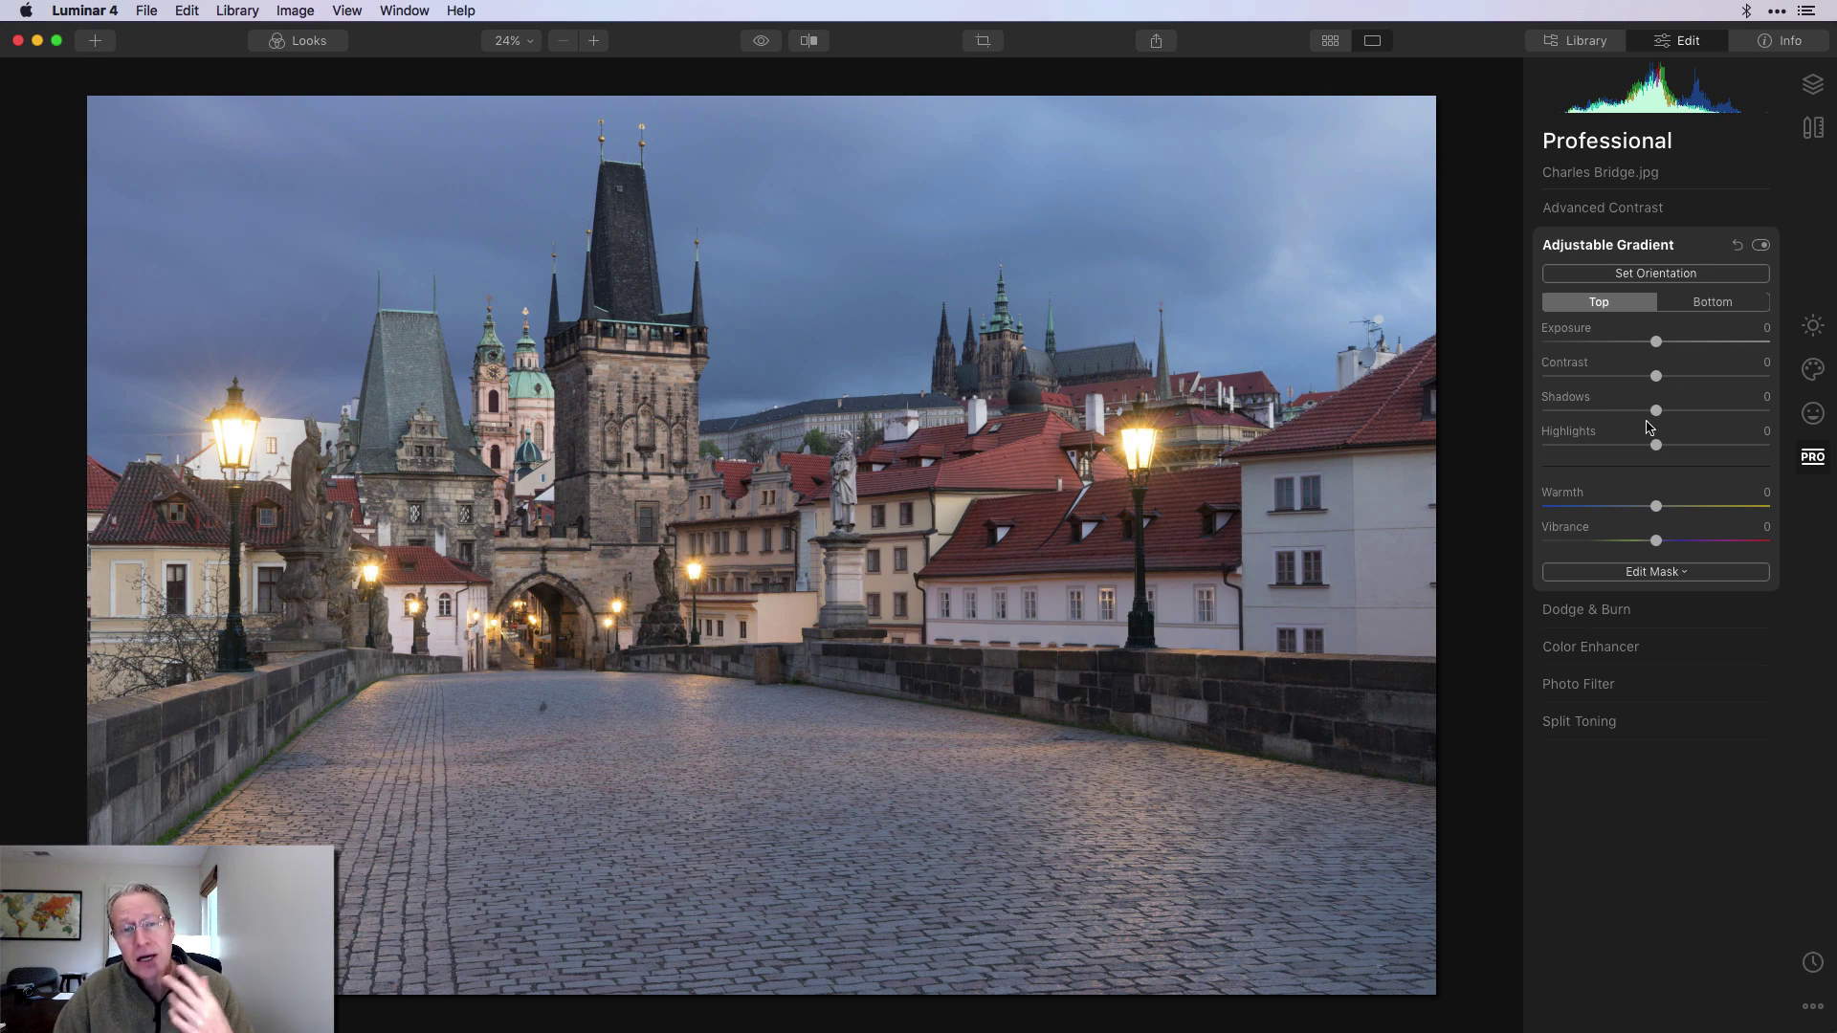
pyautogui.moveTo(1657, 375); pyautogui.dragTo(1723, 373)
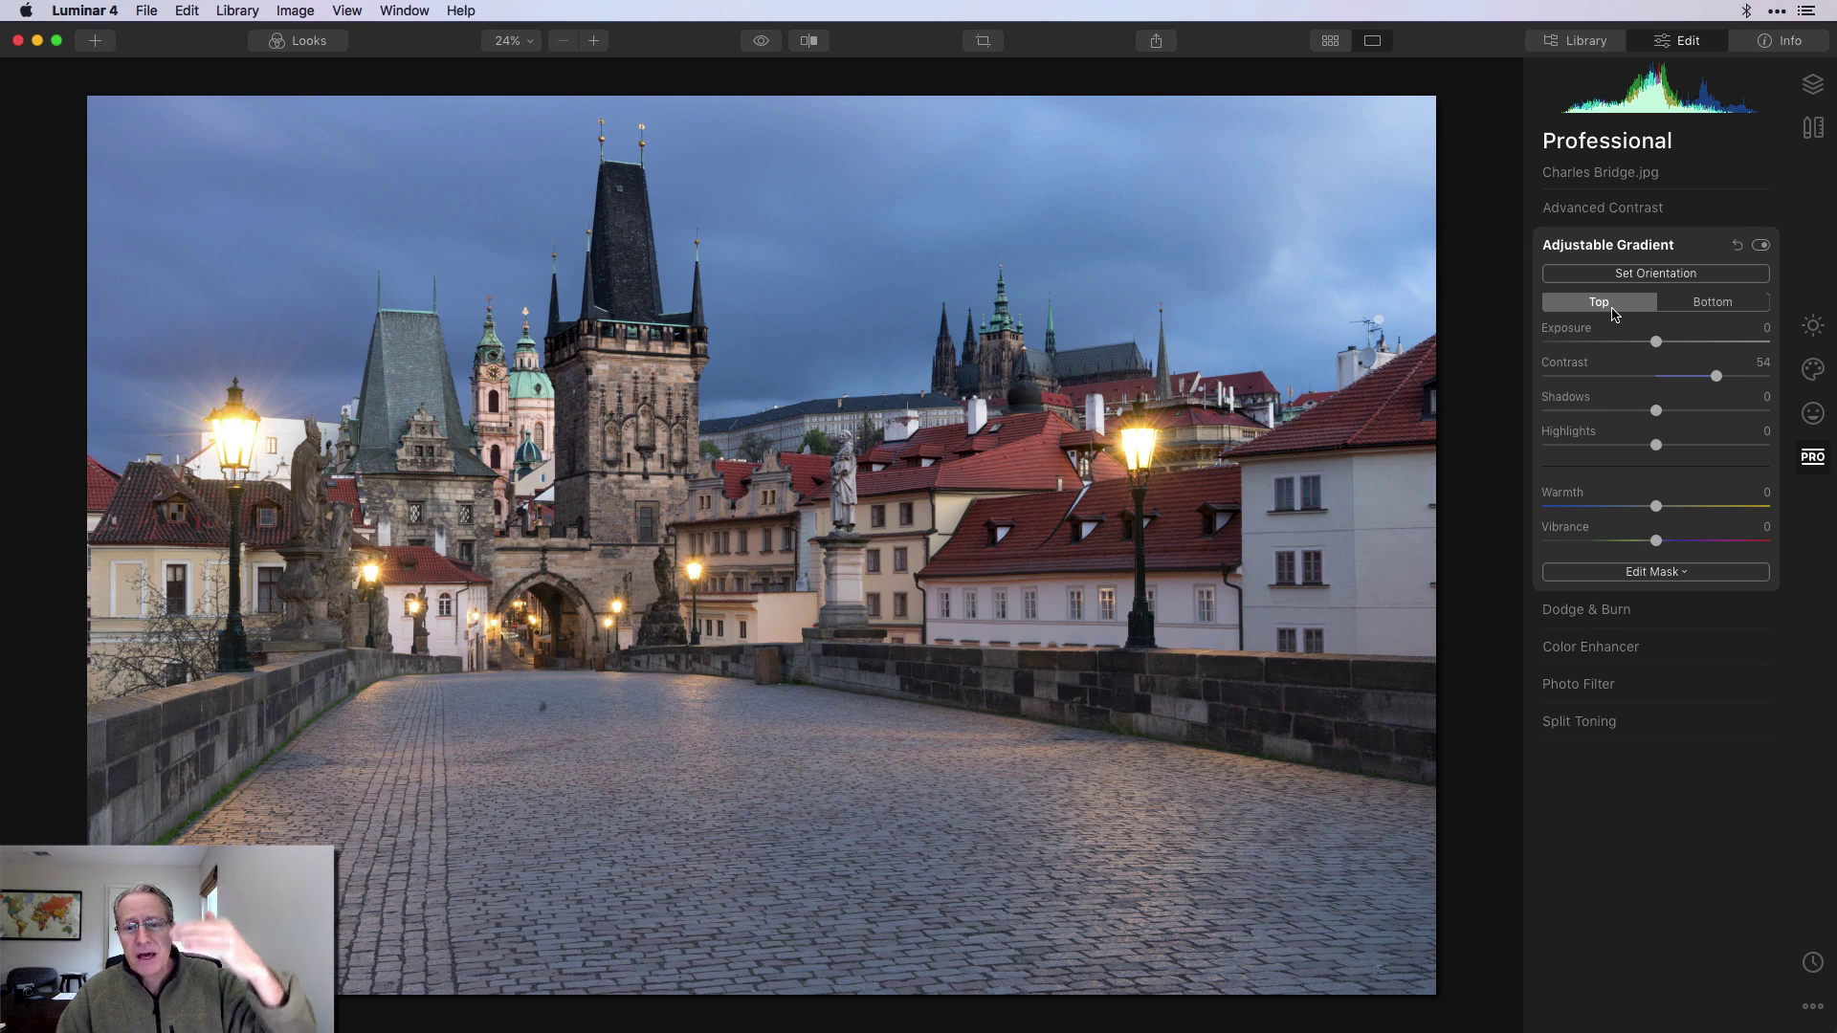
pyautogui.click(1617, 273)
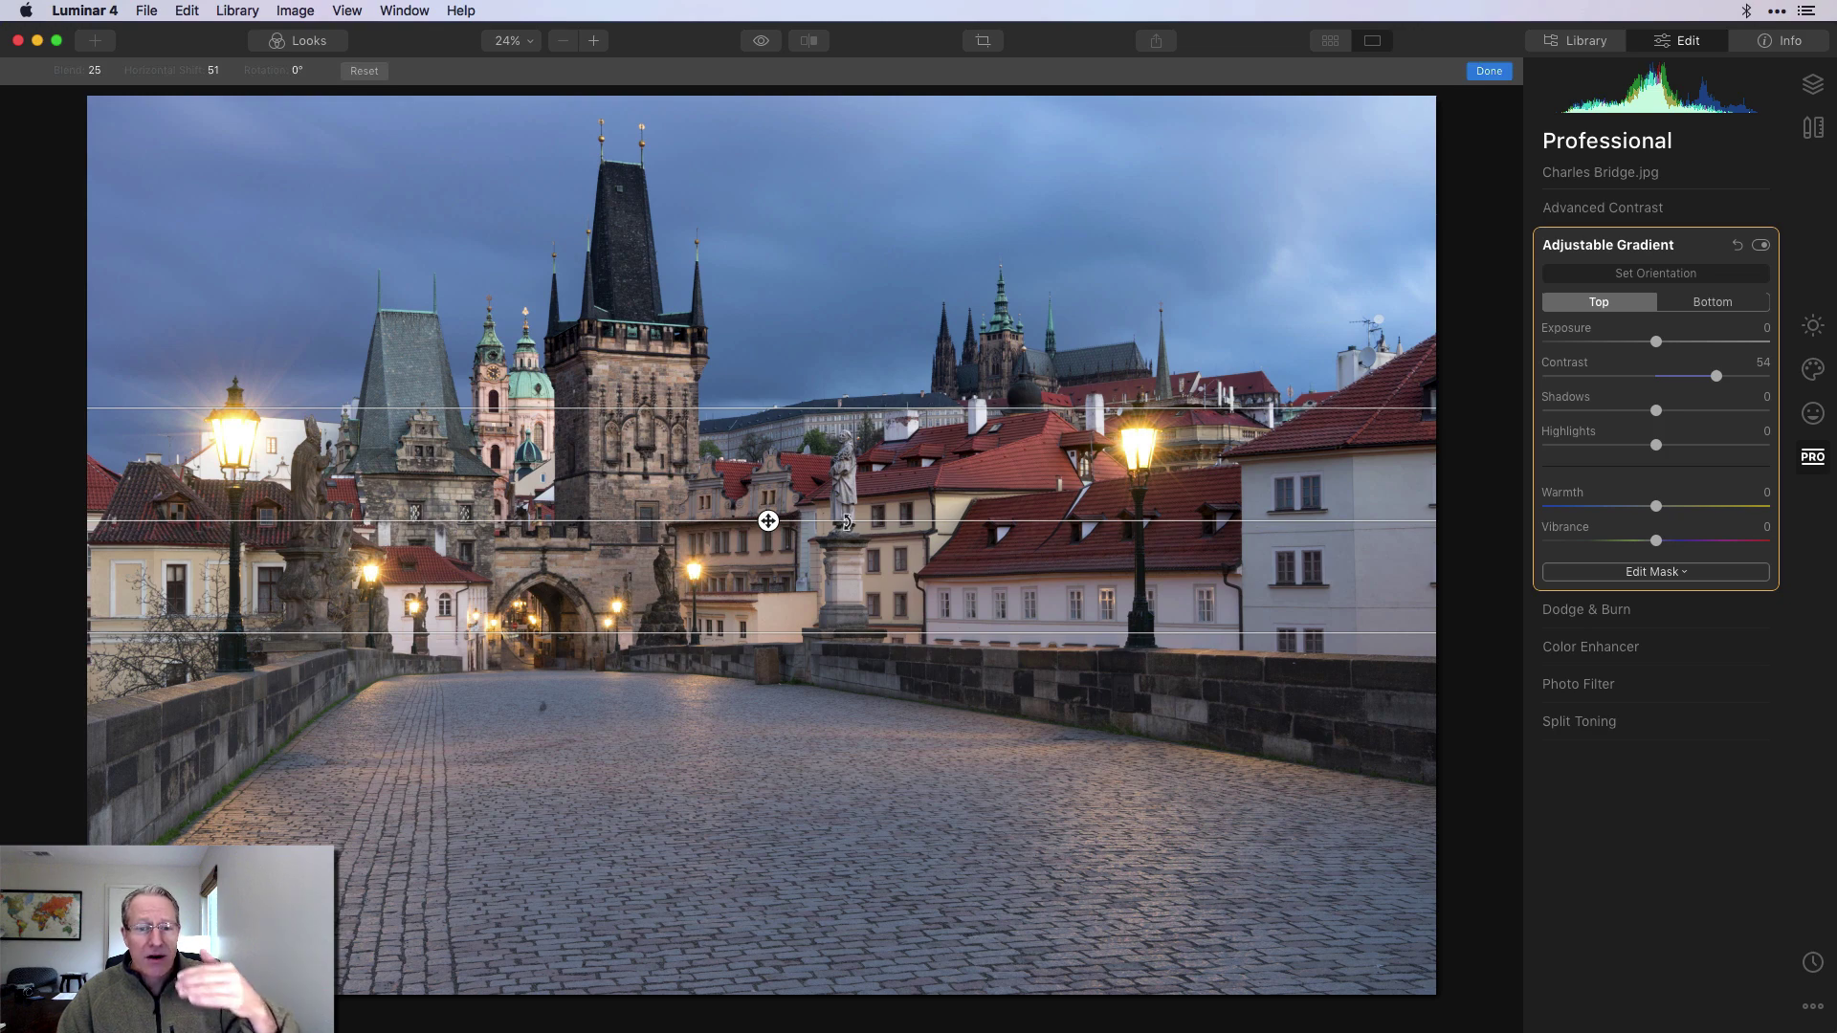
pyautogui.click(1489, 70)
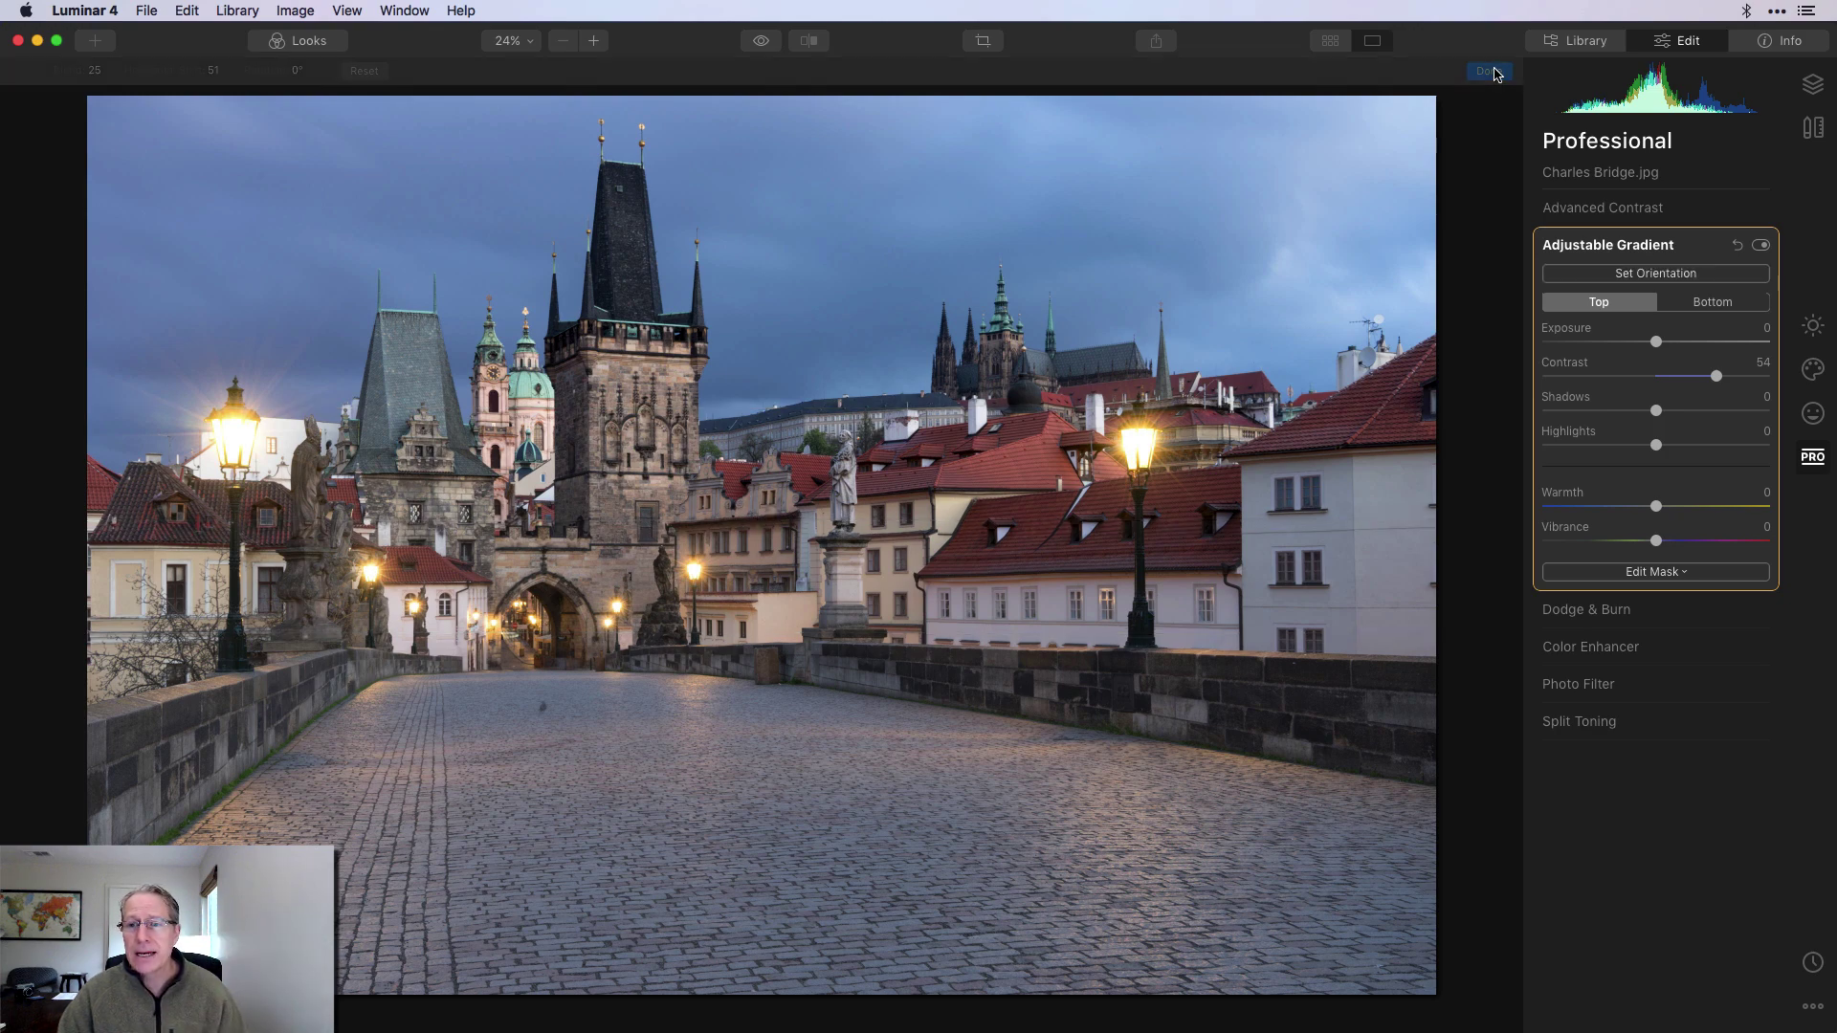
pyautogui.moveTo(1656, 410); pyautogui.dragTo(1597, 447)
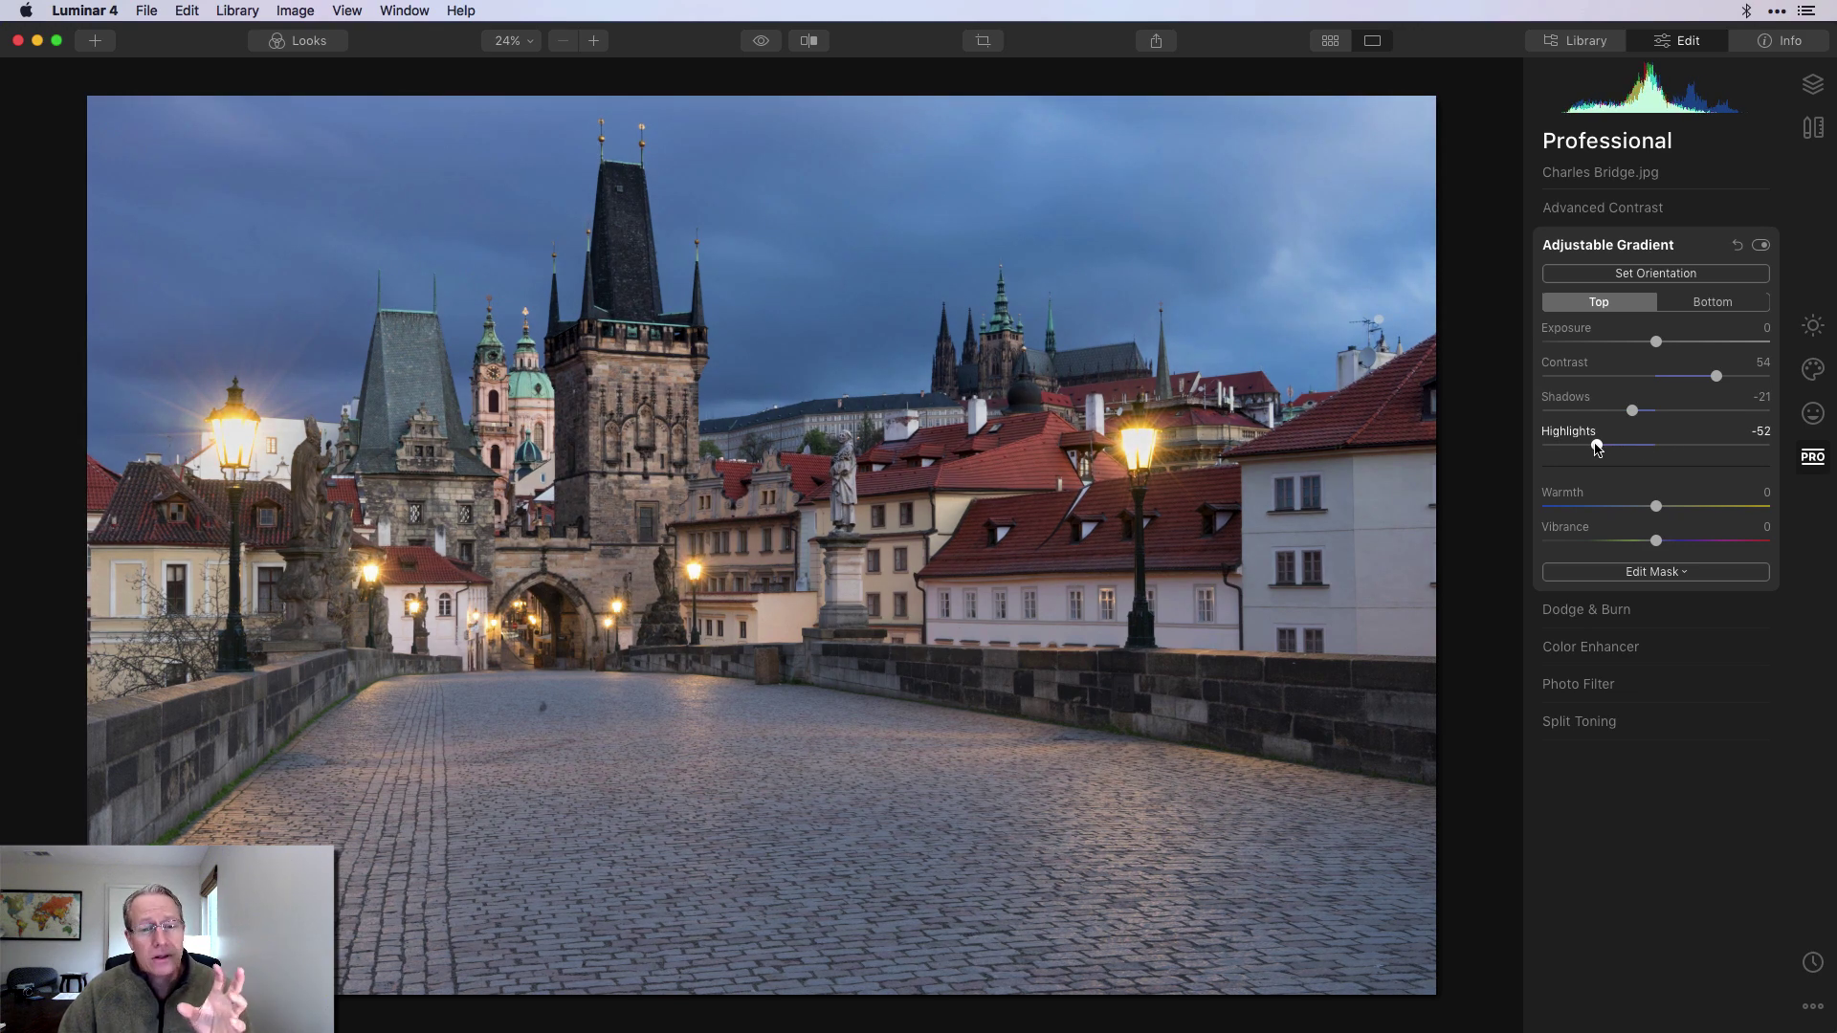
# Set the gradient's bottom half to Exposure -32, Contrast 40, Shadows -24 and Highlights -30.
pyautogui.click(1727, 302)
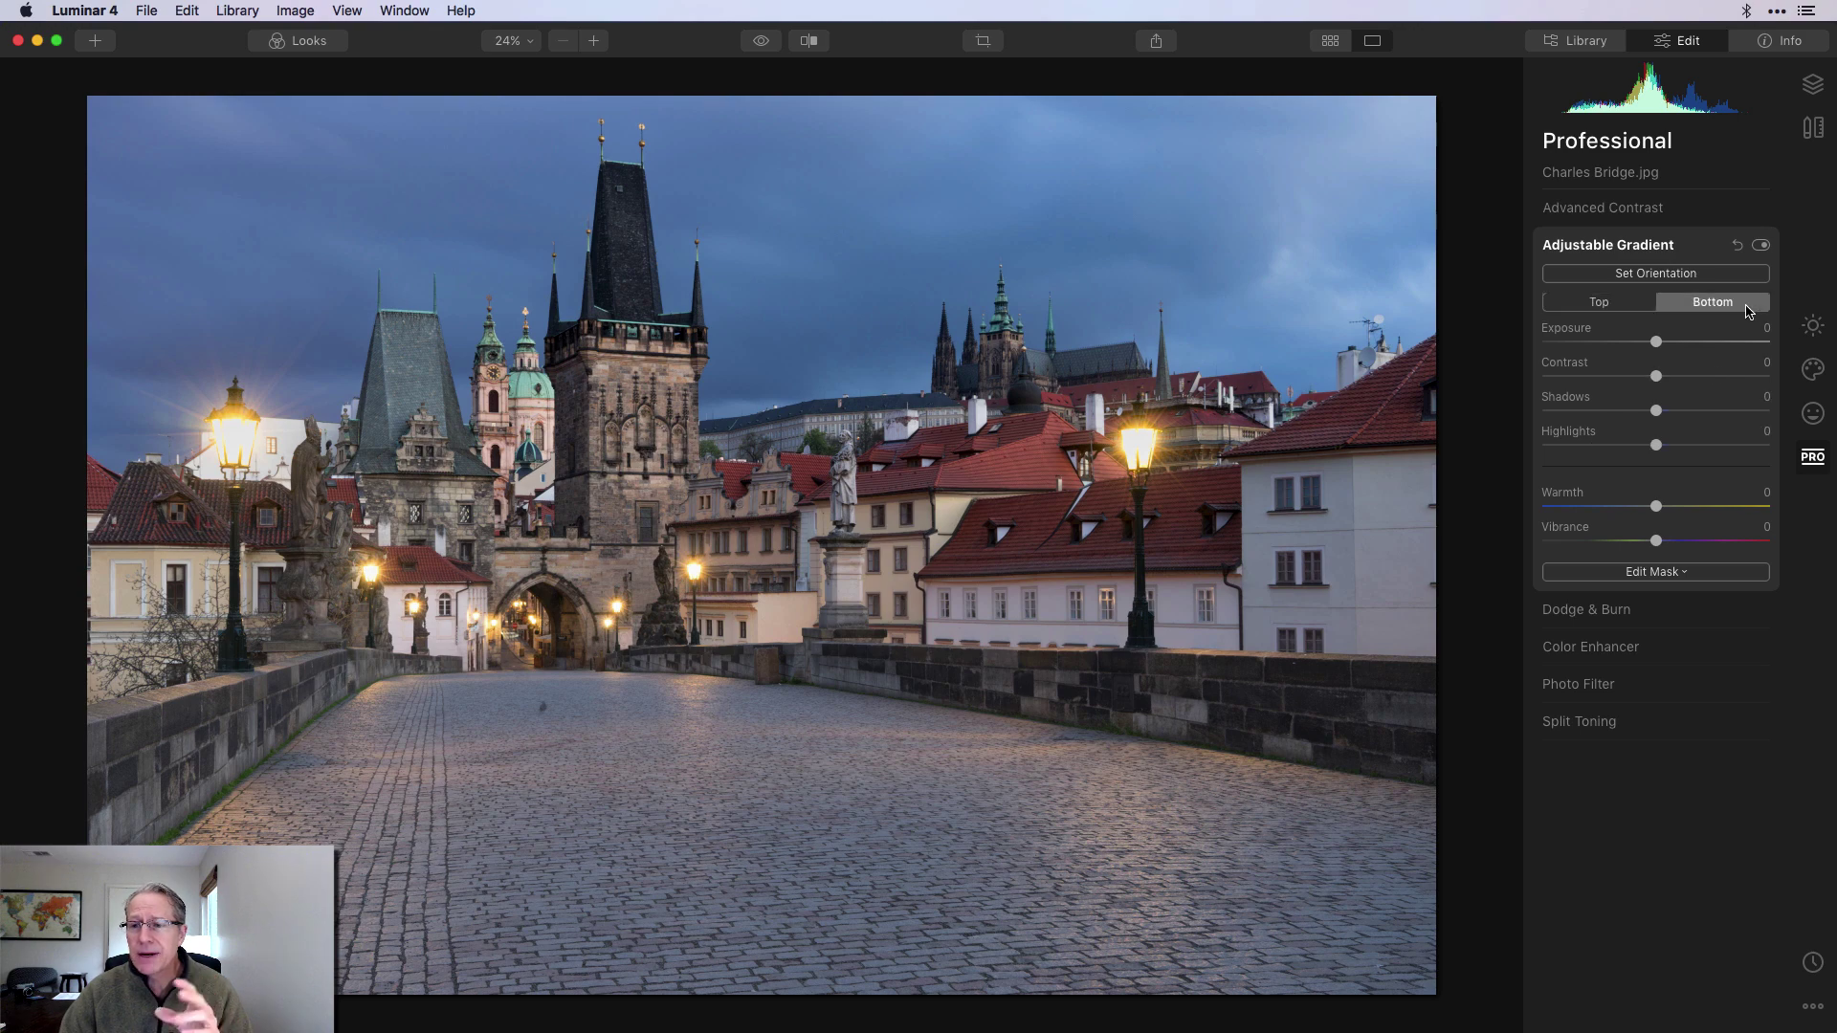
pyautogui.moveTo(1656, 376); pyautogui.dragTo(1622, 447)
pyautogui.moveTo(1658, 345); pyautogui.dragTo(1620, 348)
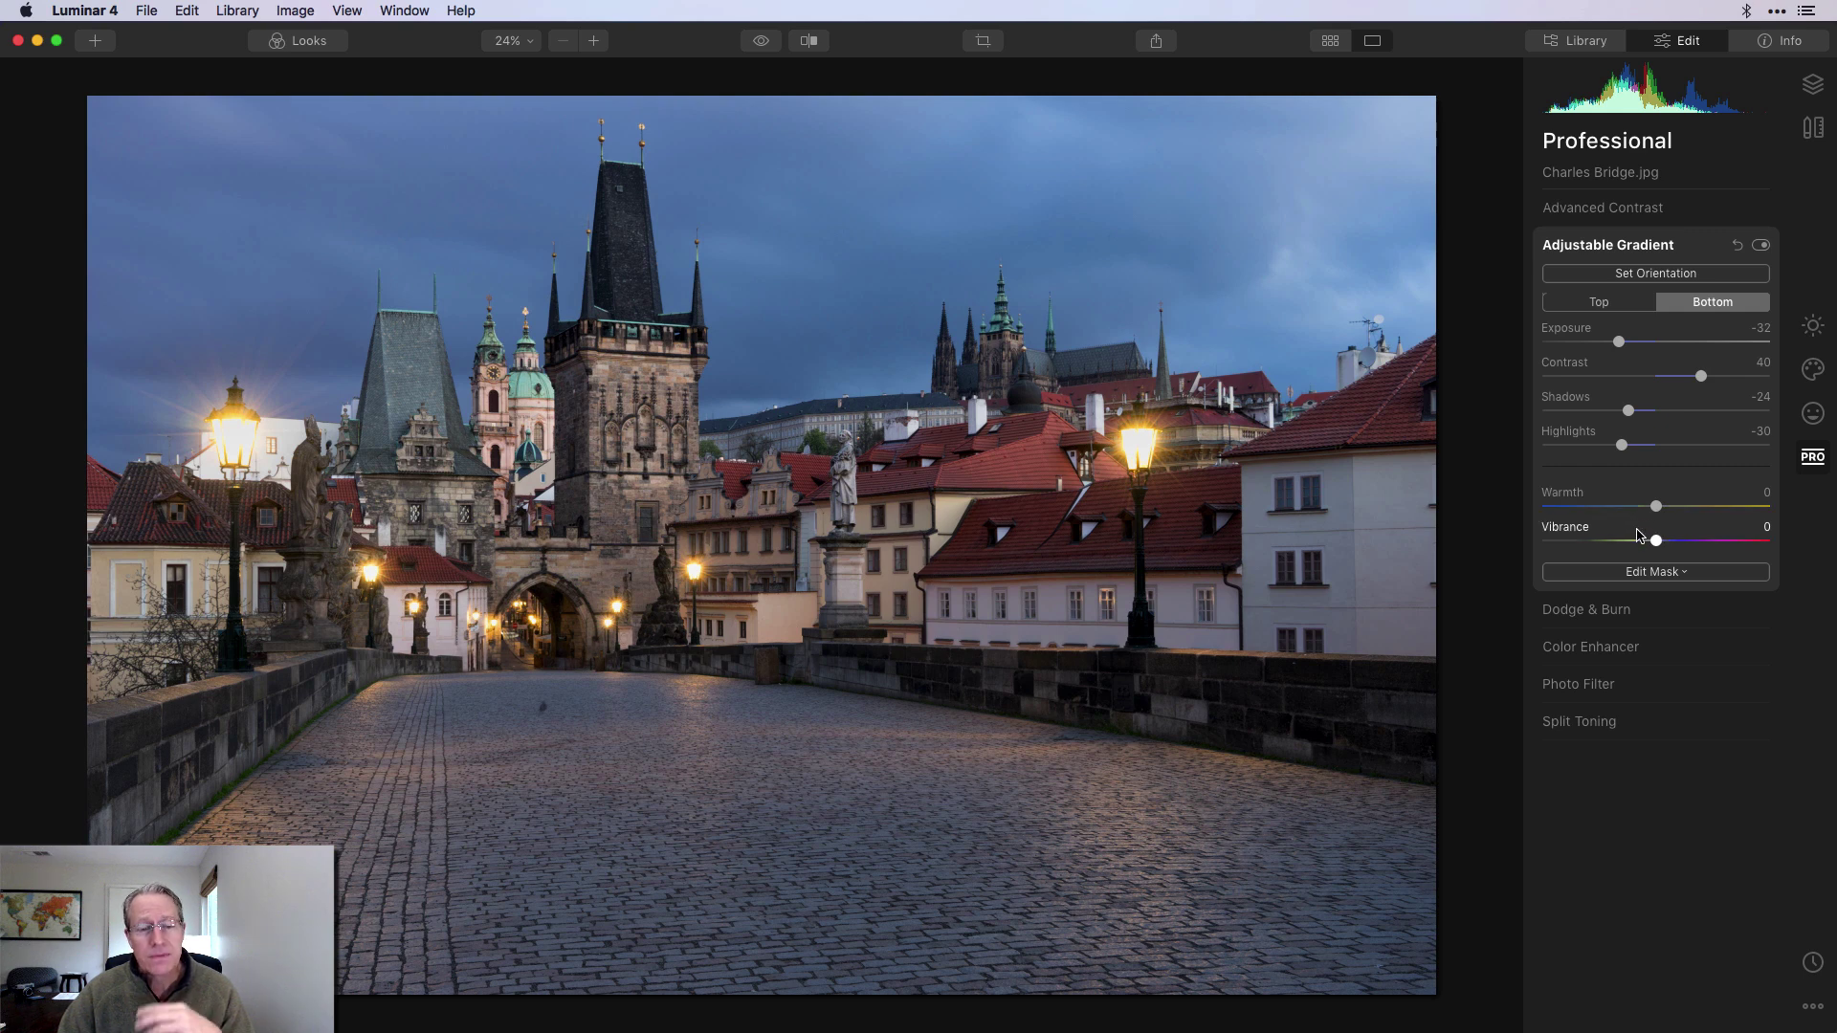
# Set the gradient's top half to Warmth -12 and Vibrance 6, and compare the photo with the original.
pyautogui.moveTo(1656, 506); pyautogui.dragTo(1664, 543)
pyautogui.click(1634, 303)
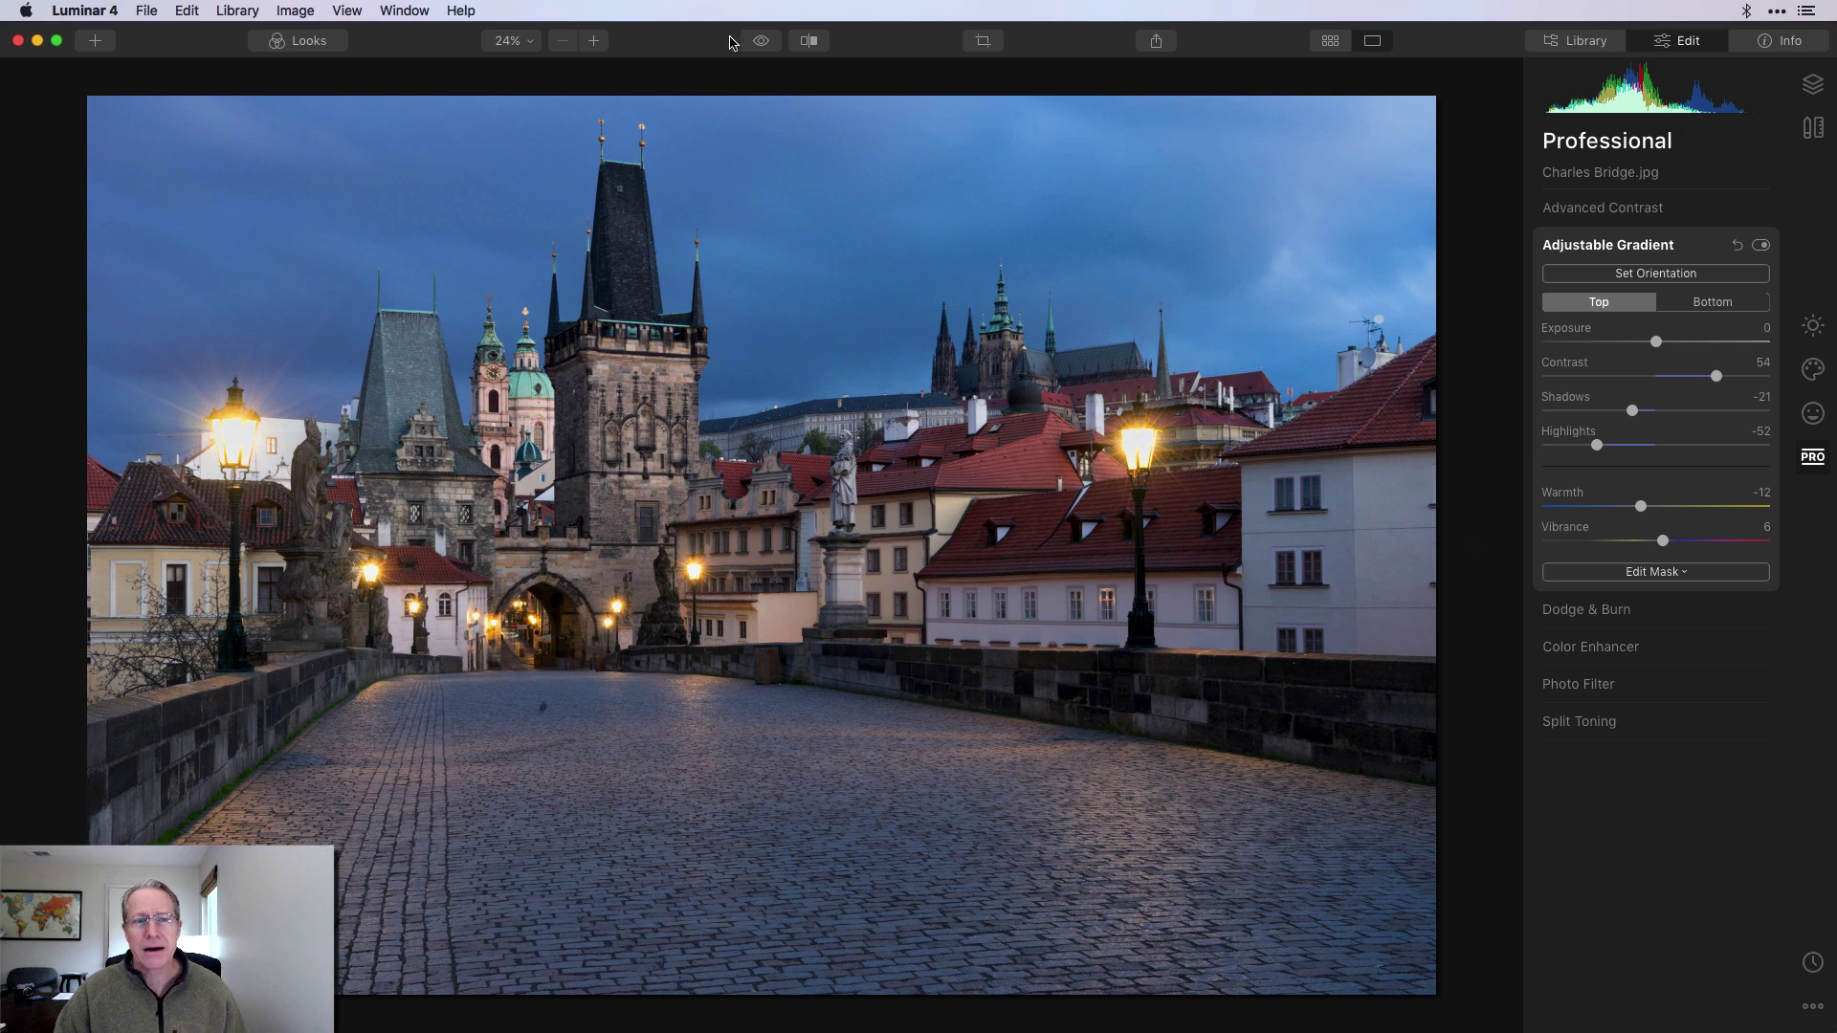
pyautogui.click(763, 43)
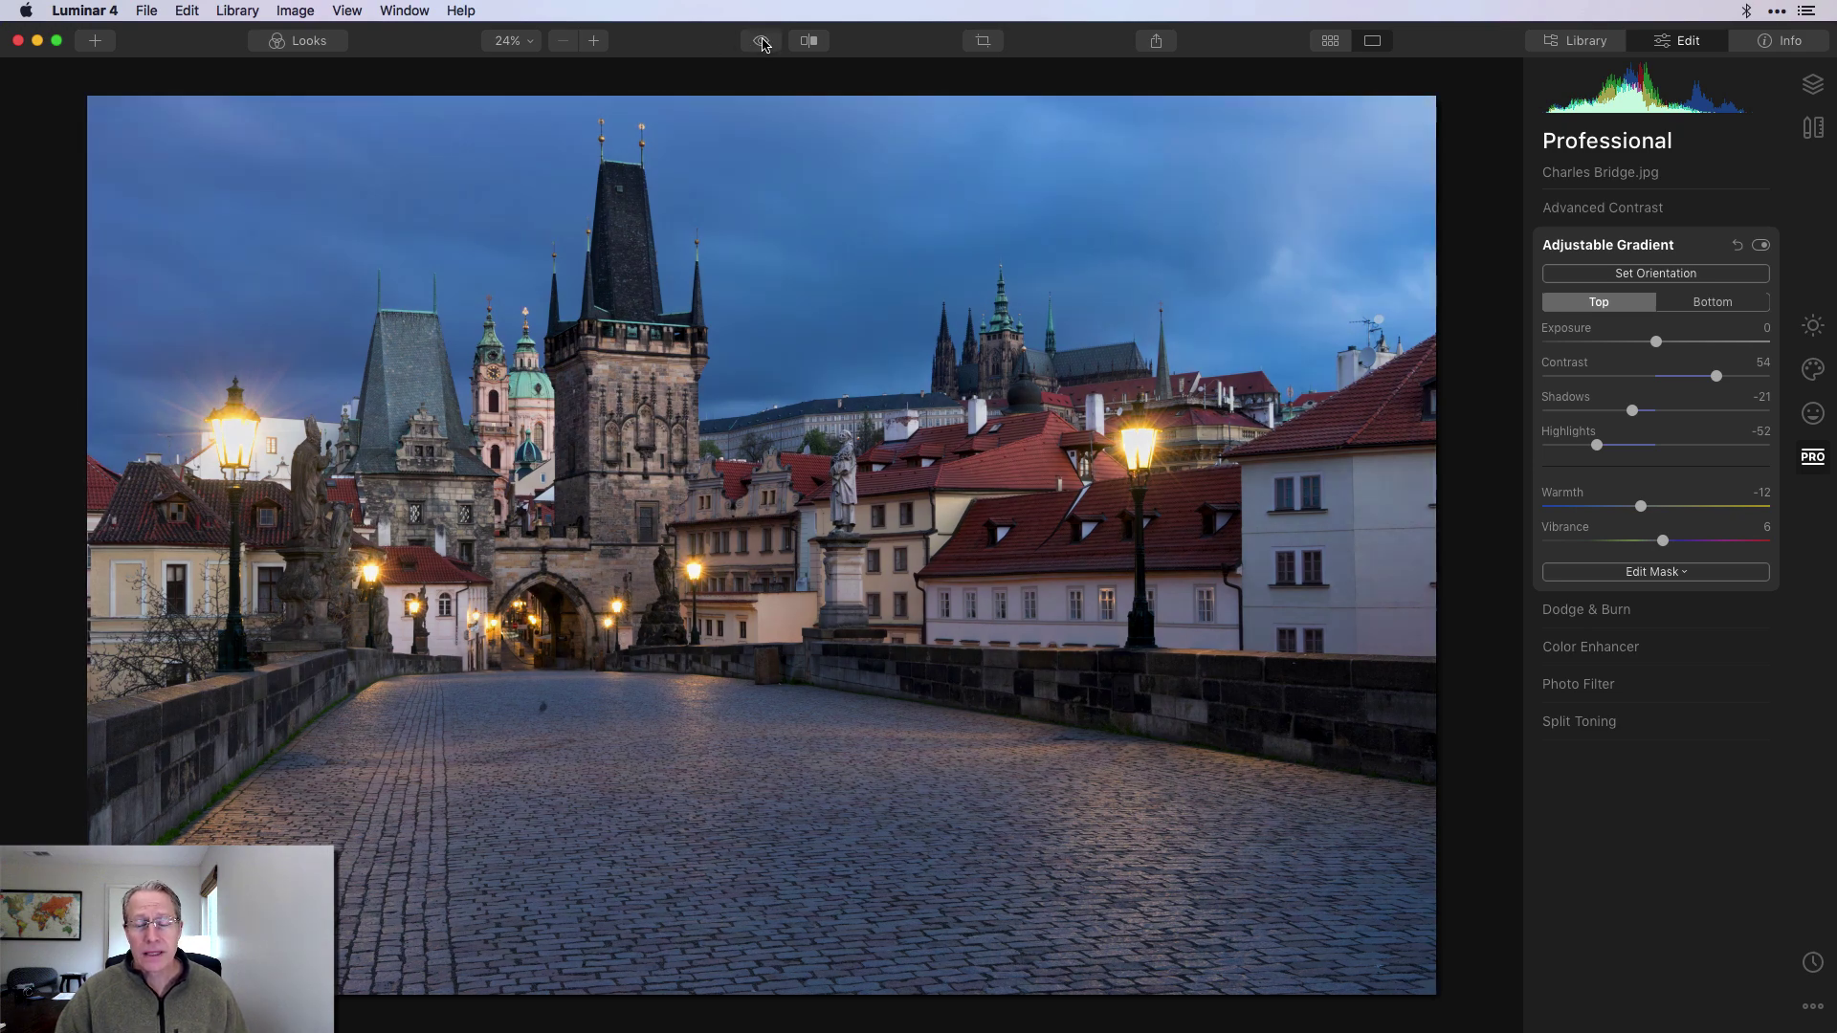
pyautogui.click(763, 43)
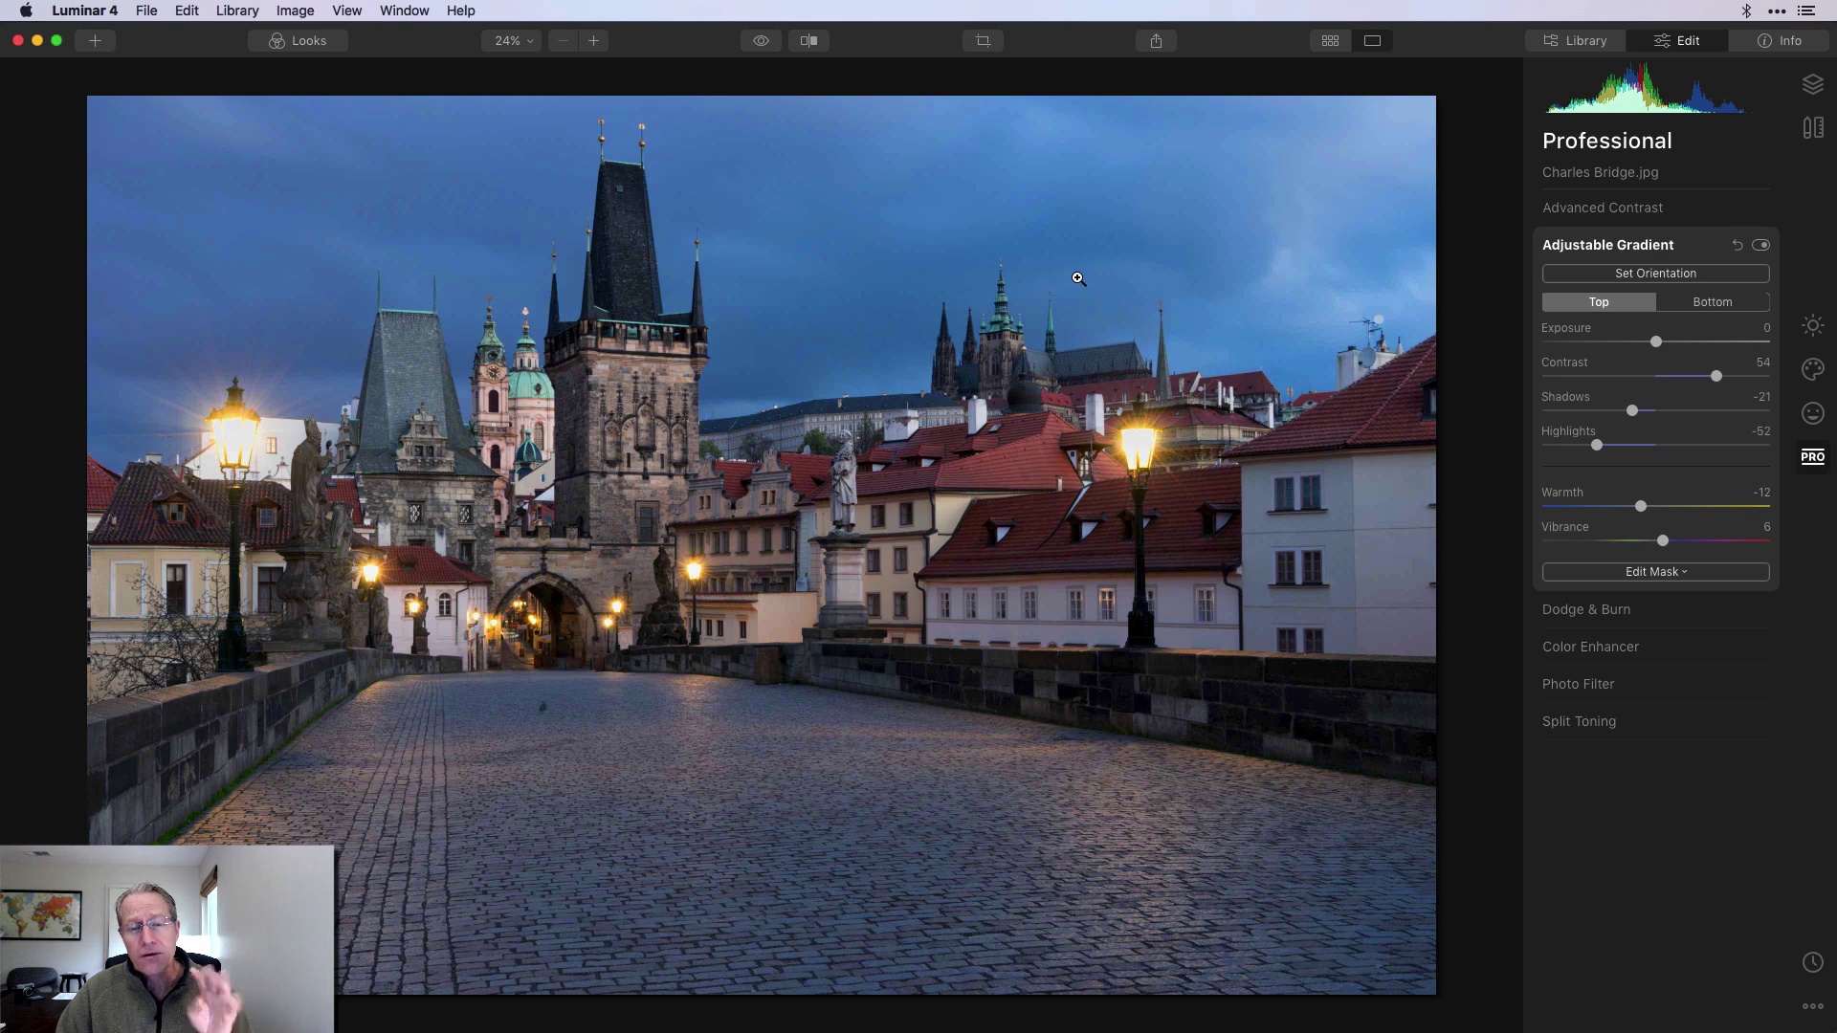
# Reset the Adjustable Gradient to its default settings.
pyautogui.click(1738, 245)
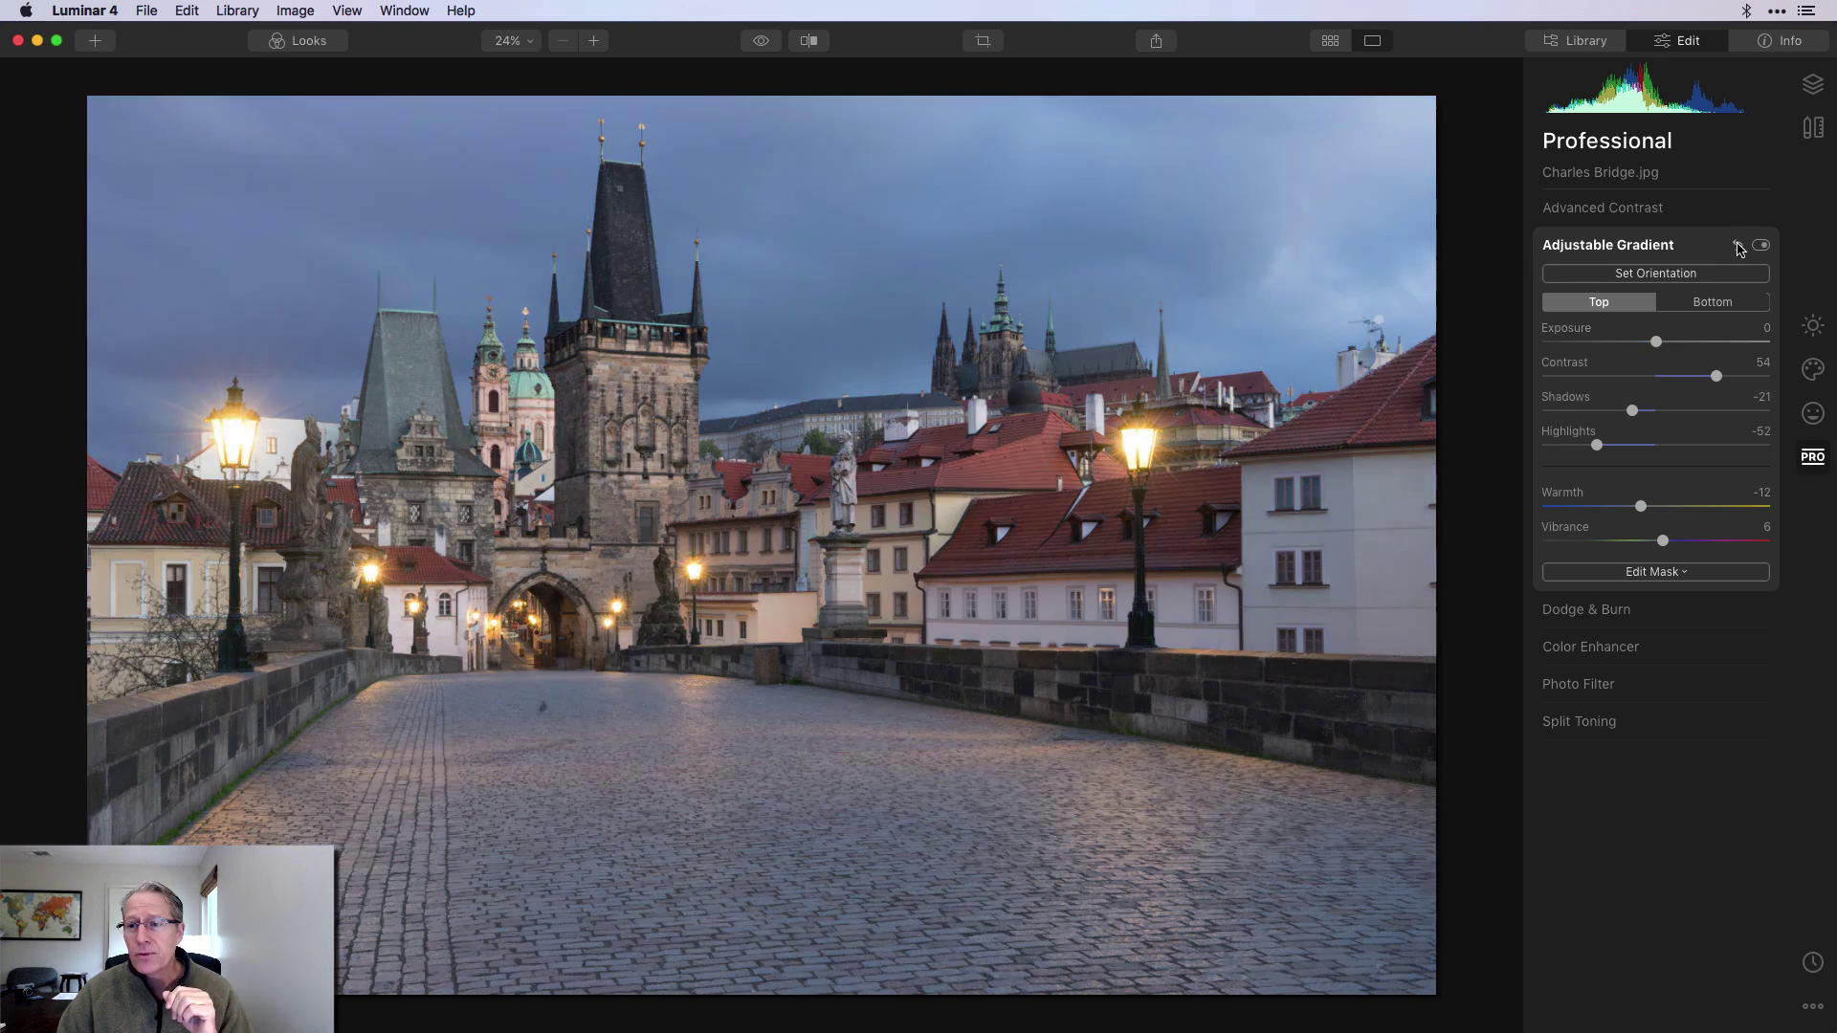
pyautogui.click(1679, 246)
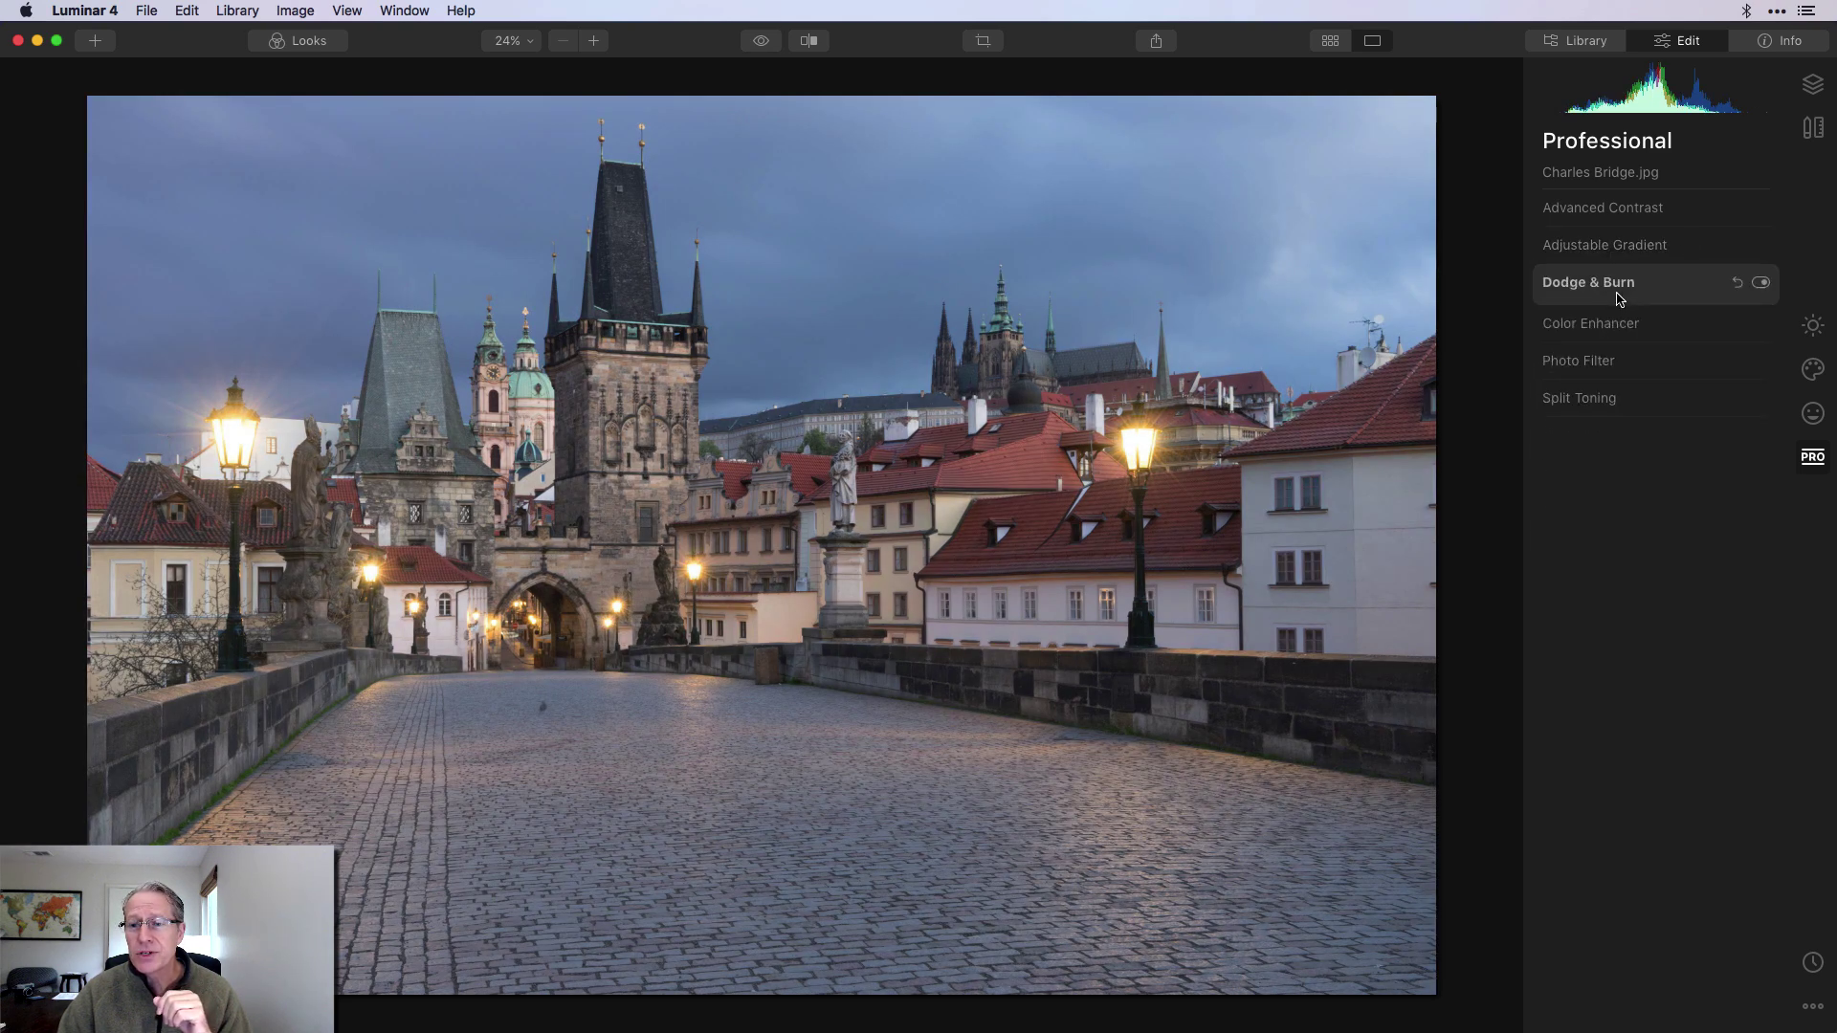
# Darken the bridge tower and the buildings and statues beside it with Dodge & Burn at 40% strength and brush size 100.
pyautogui.click(1616, 292)
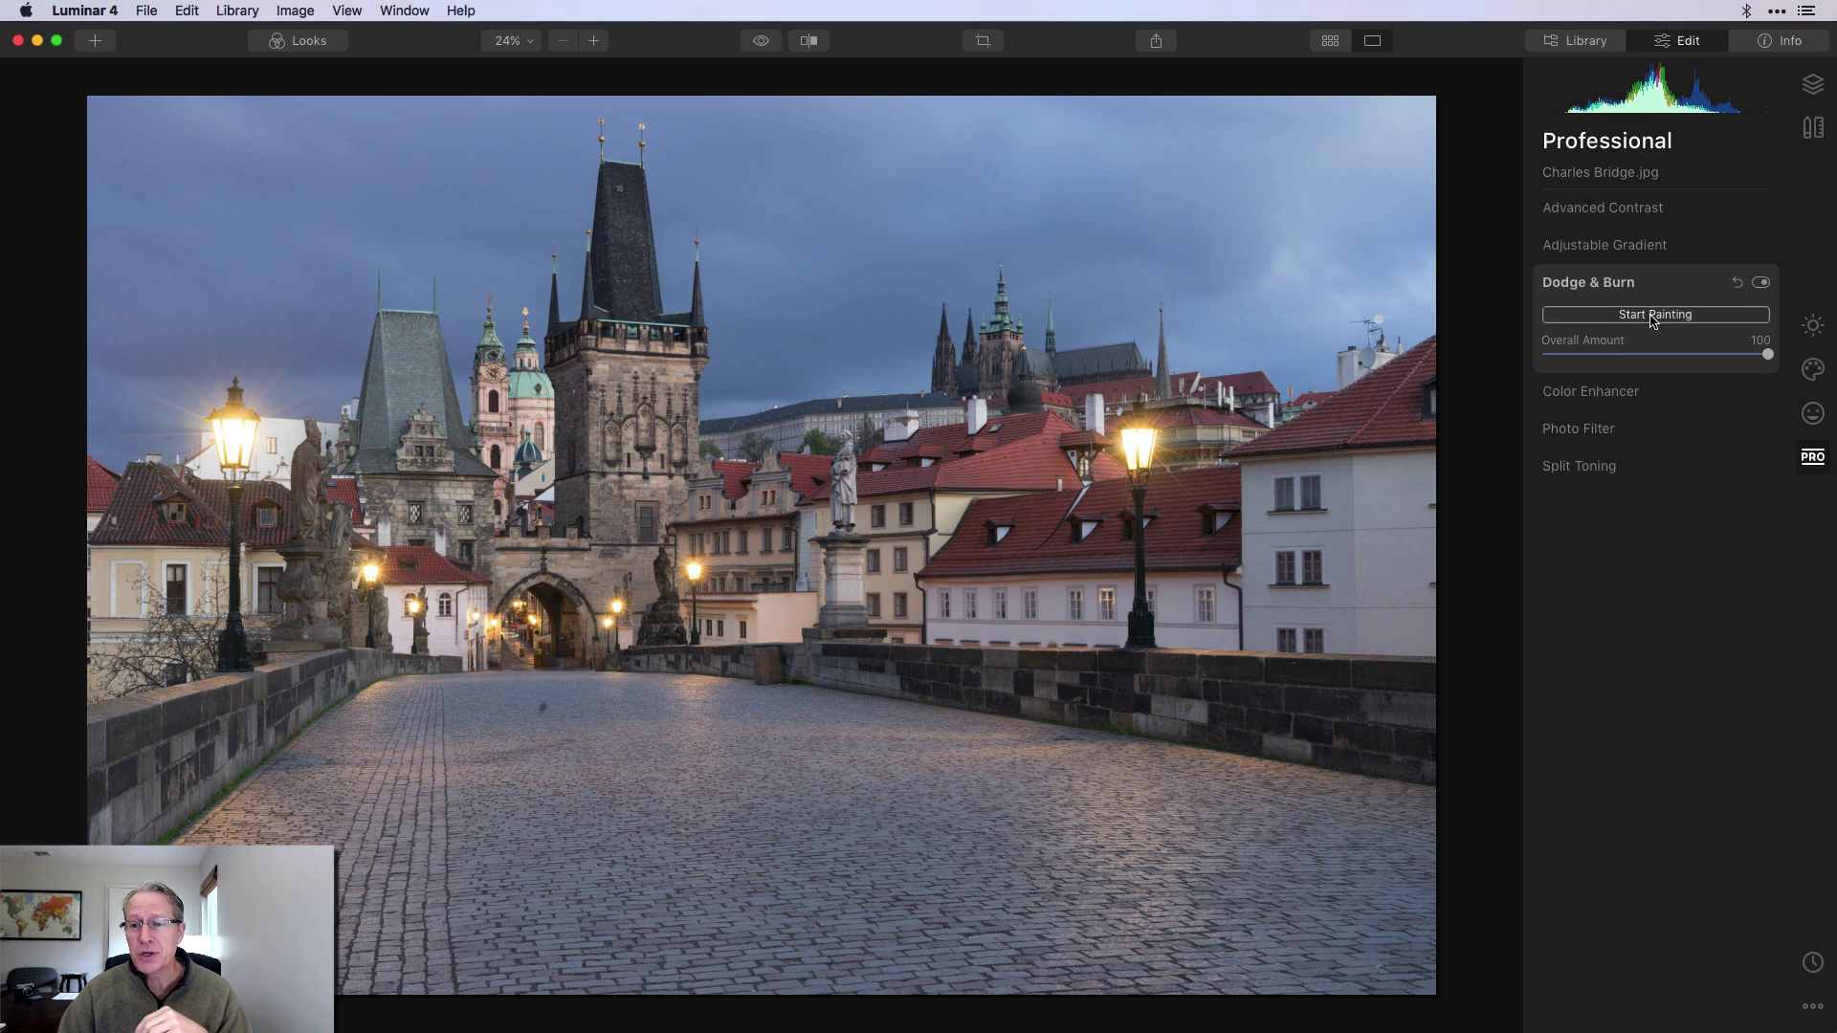
pyautogui.click(1653, 315)
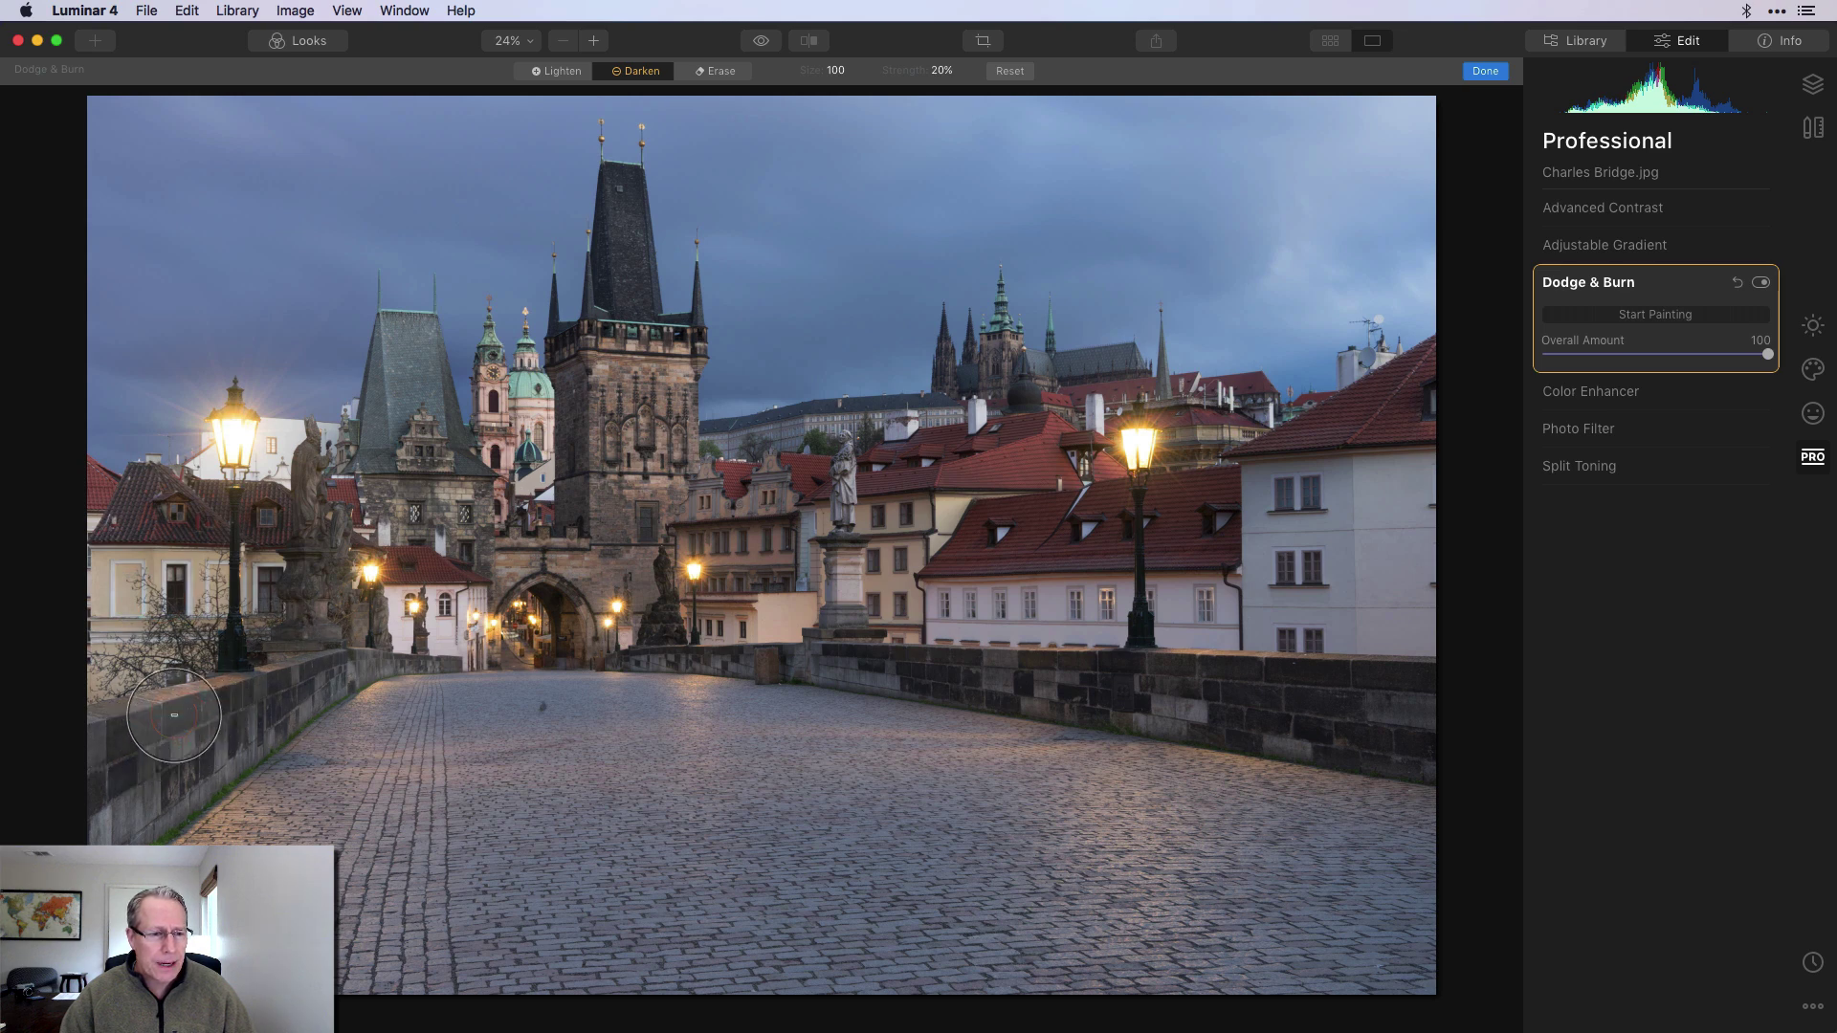
pyautogui.click(944, 70)
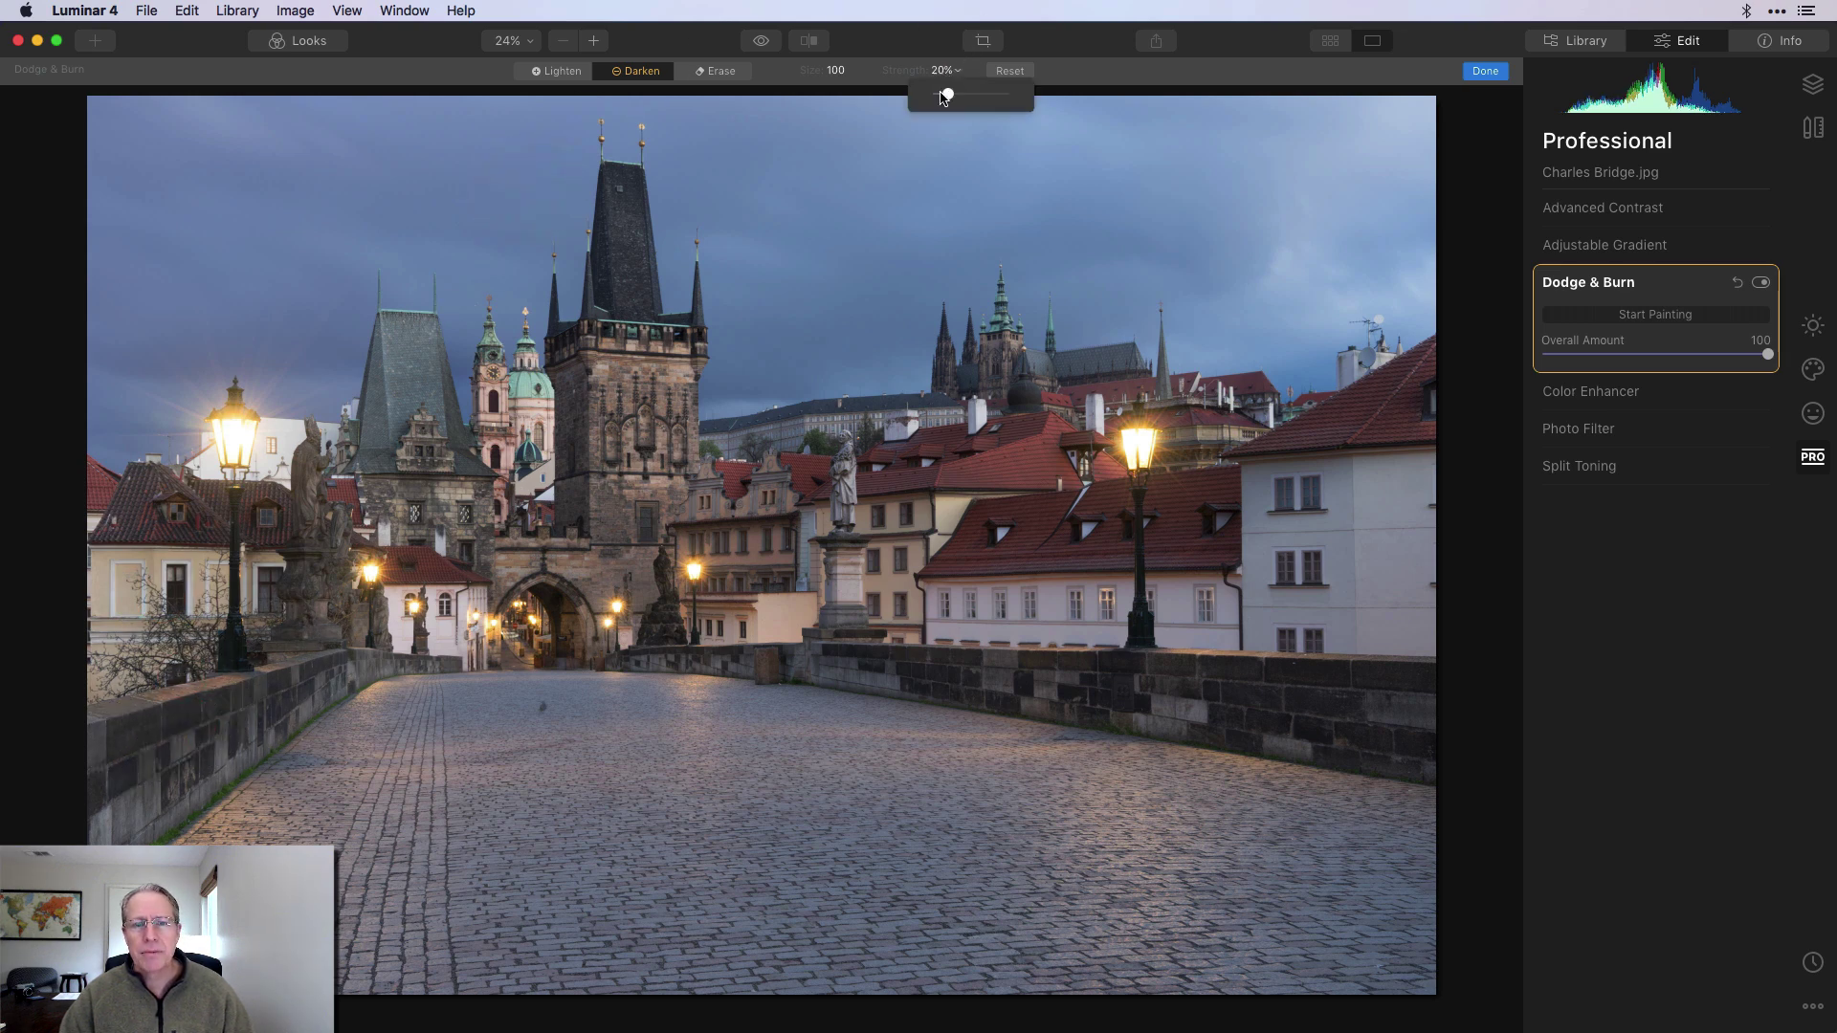
pyautogui.moveTo(945, 95); pyautogui.dragTo(962, 97)
pyautogui.scroll(-1, 565, 505)
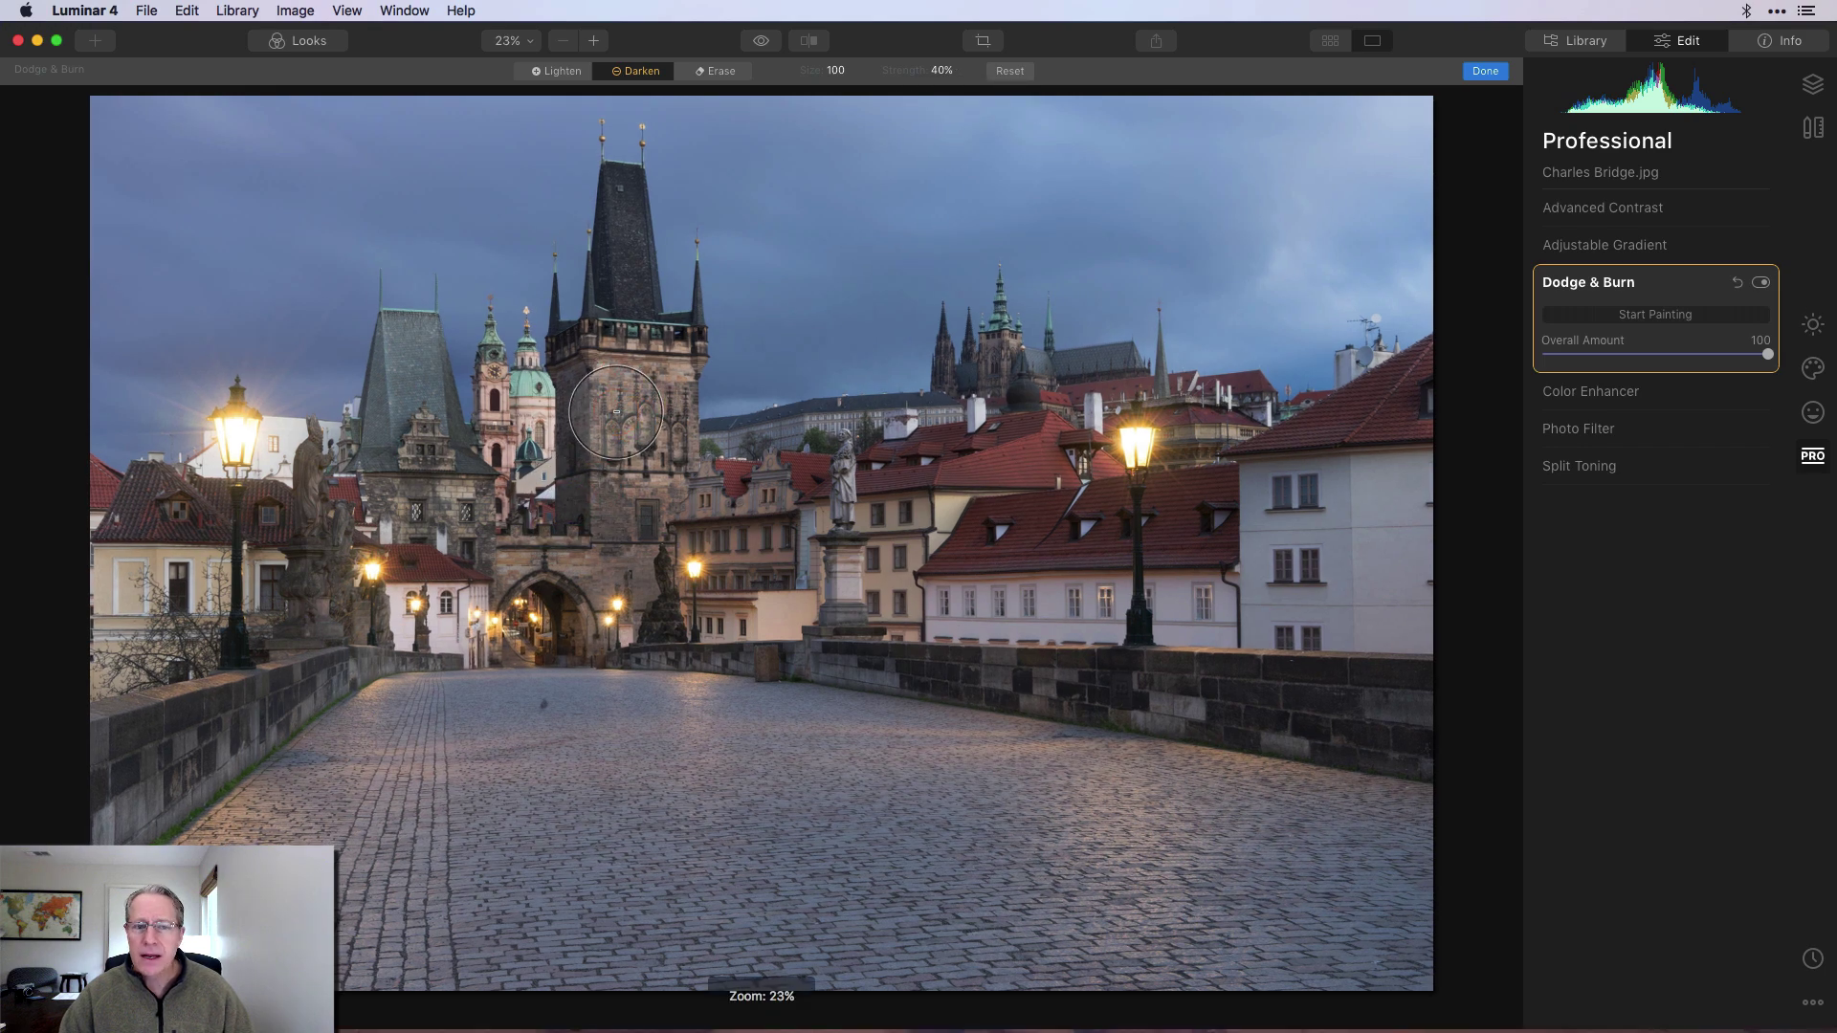
pyautogui.moveTo(620, 353)
pyautogui.mouseDown()
pyautogui.moveTo(656, 461)
pyautogui.moveTo(590, 530)
pyautogui.moveTo(471, 520)
pyautogui.moveTo(541, 386)
pyautogui.moveTo(482, 480)
pyautogui.moveTo(420, 388)
pyautogui.moveTo(421, 533)
pyautogui.moveTo(232, 486)
pyautogui.moveTo(200, 560)
pyautogui.moveTo(248, 590)
pyautogui.moveTo(204, 606)
pyautogui.mouseUp()
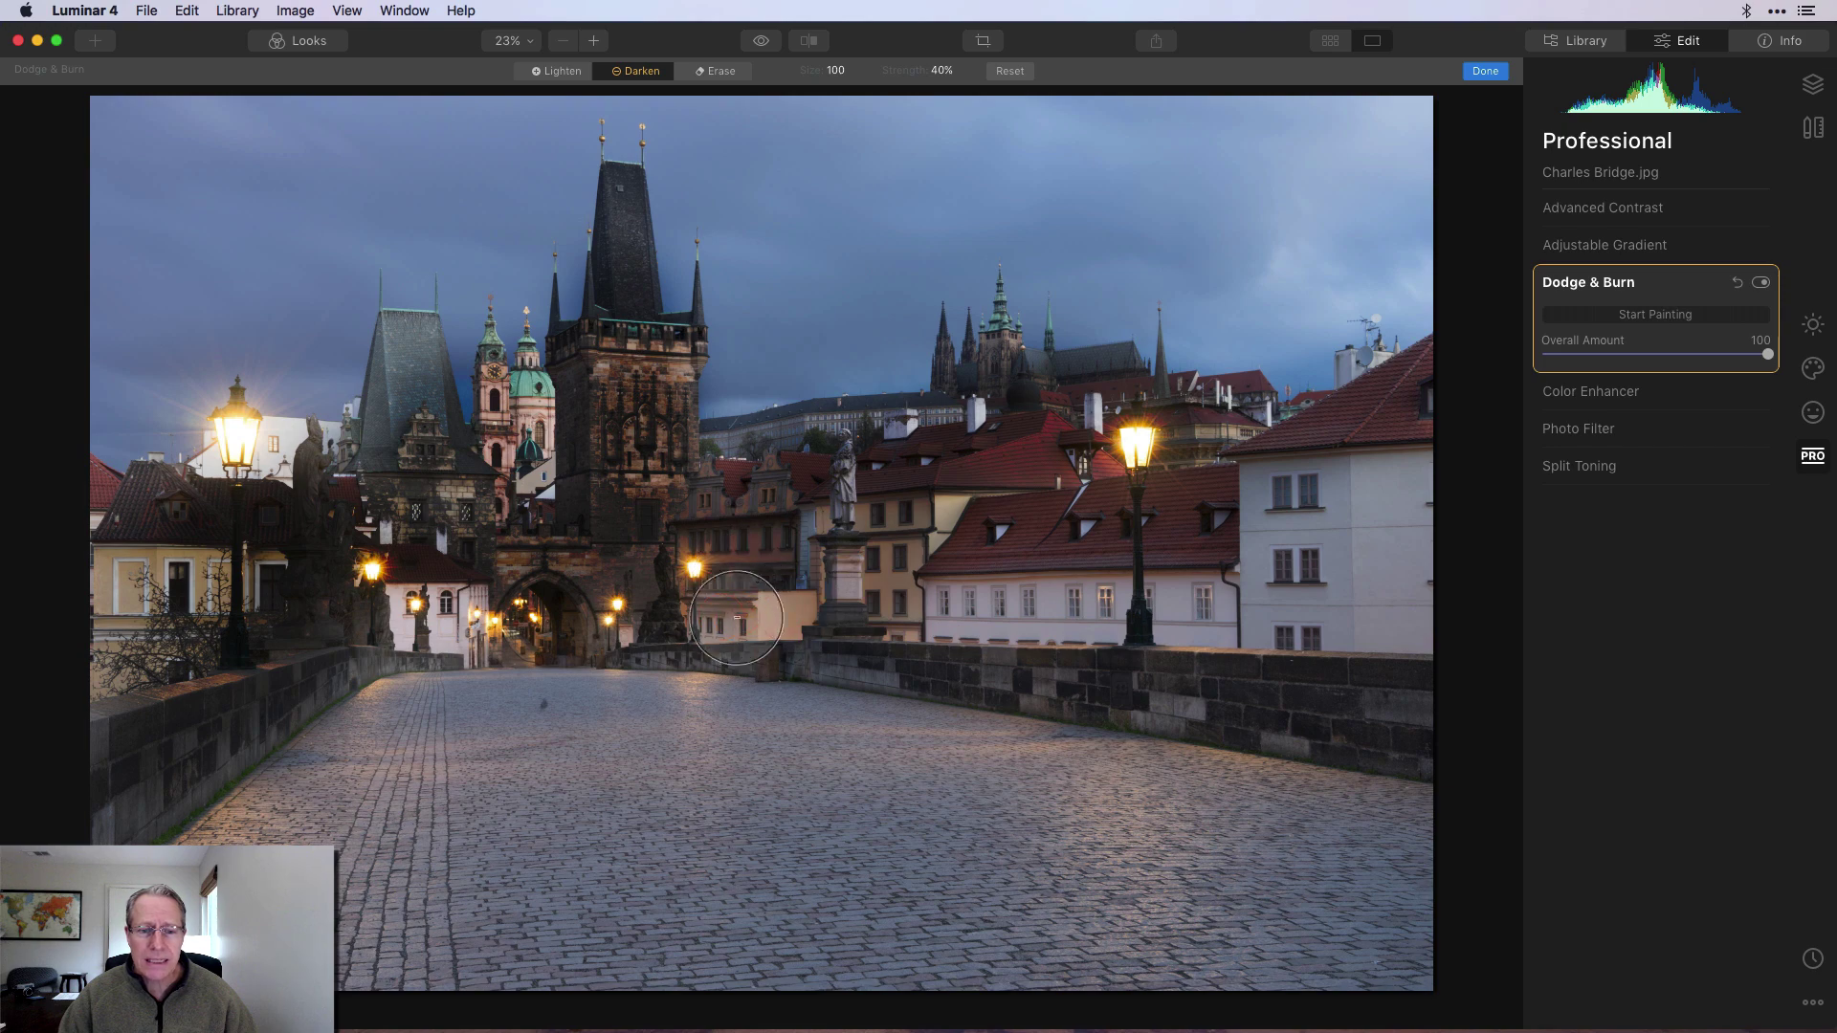
# Reduce the Dodge & Burn brush size to 52 and darken the bridge walls, the red rooftops and the castle area.
pyautogui.press('[')
pyautogui.press('[')
pyautogui.press('[')
pyautogui.press('[')
pyautogui.press('[')
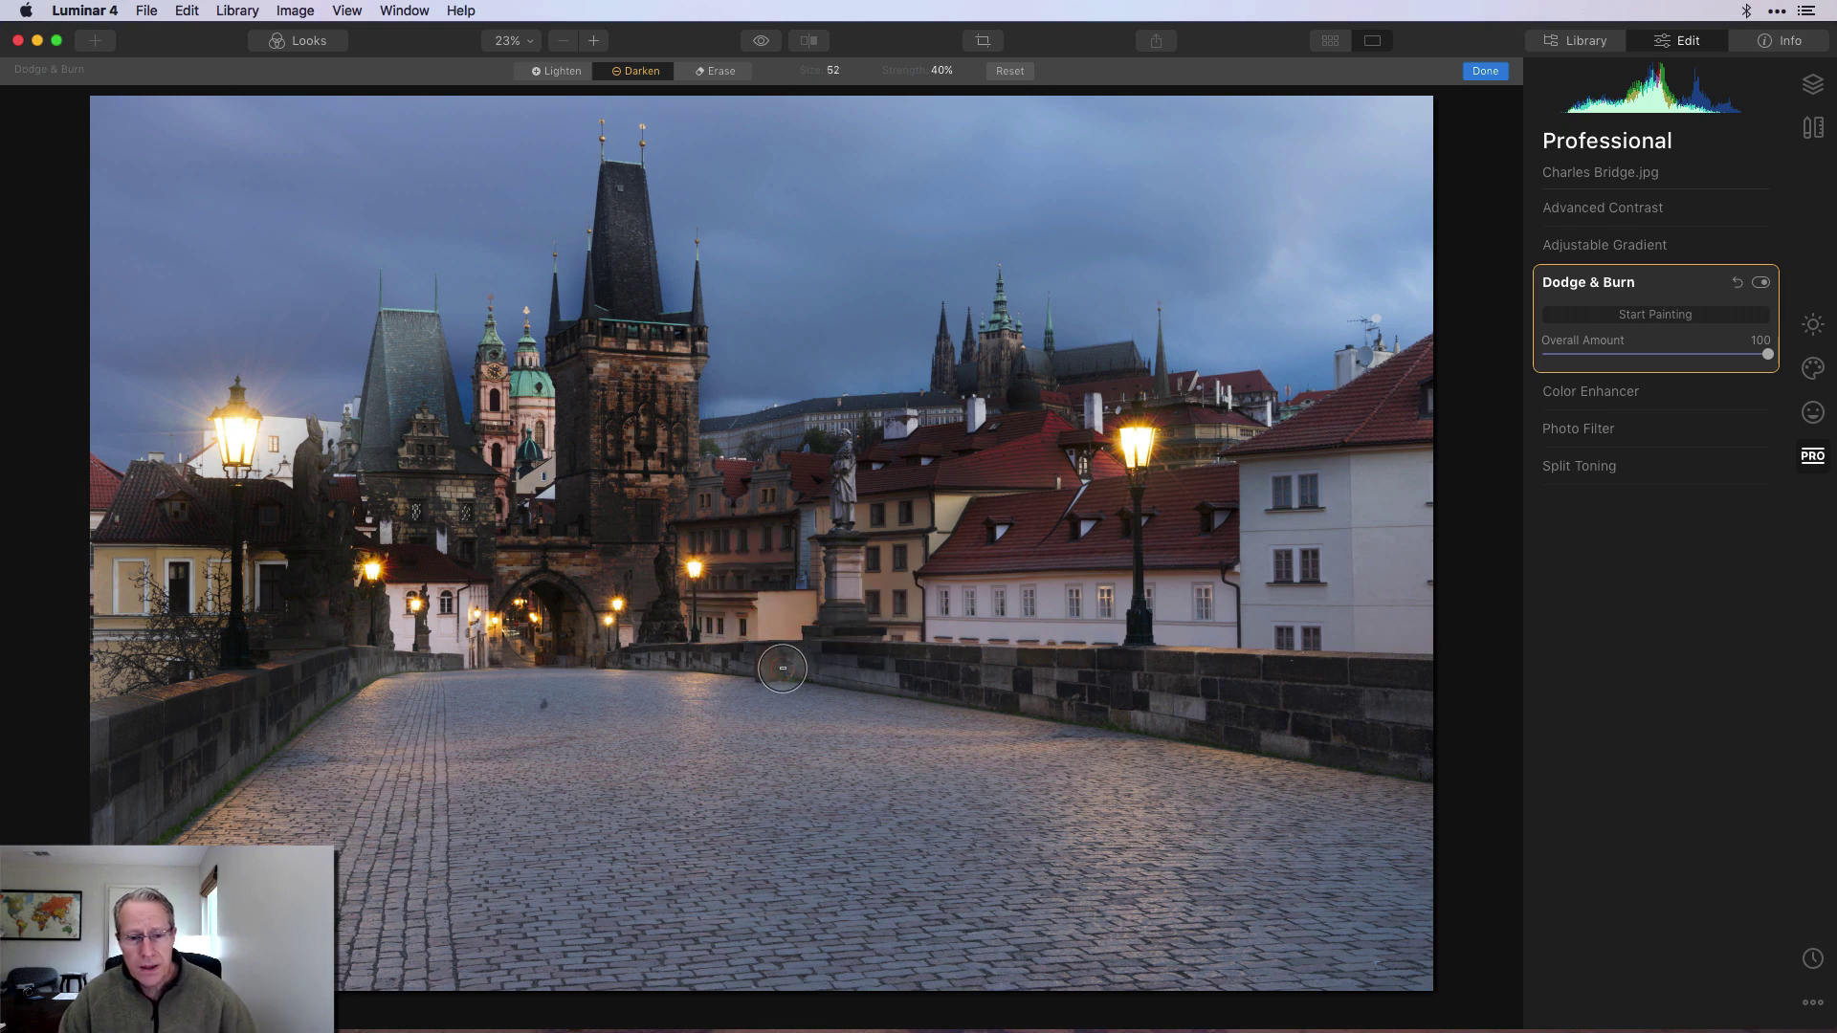
pyautogui.moveTo(813, 665)
pyautogui.mouseDown()
pyautogui.moveTo(626, 665)
pyautogui.moveTo(1448, 697)
pyautogui.moveTo(1340, 696)
pyautogui.moveTo(1435, 737)
pyautogui.moveTo(1263, 690)
pyautogui.moveTo(1051, 694)
pyautogui.mouseUp()
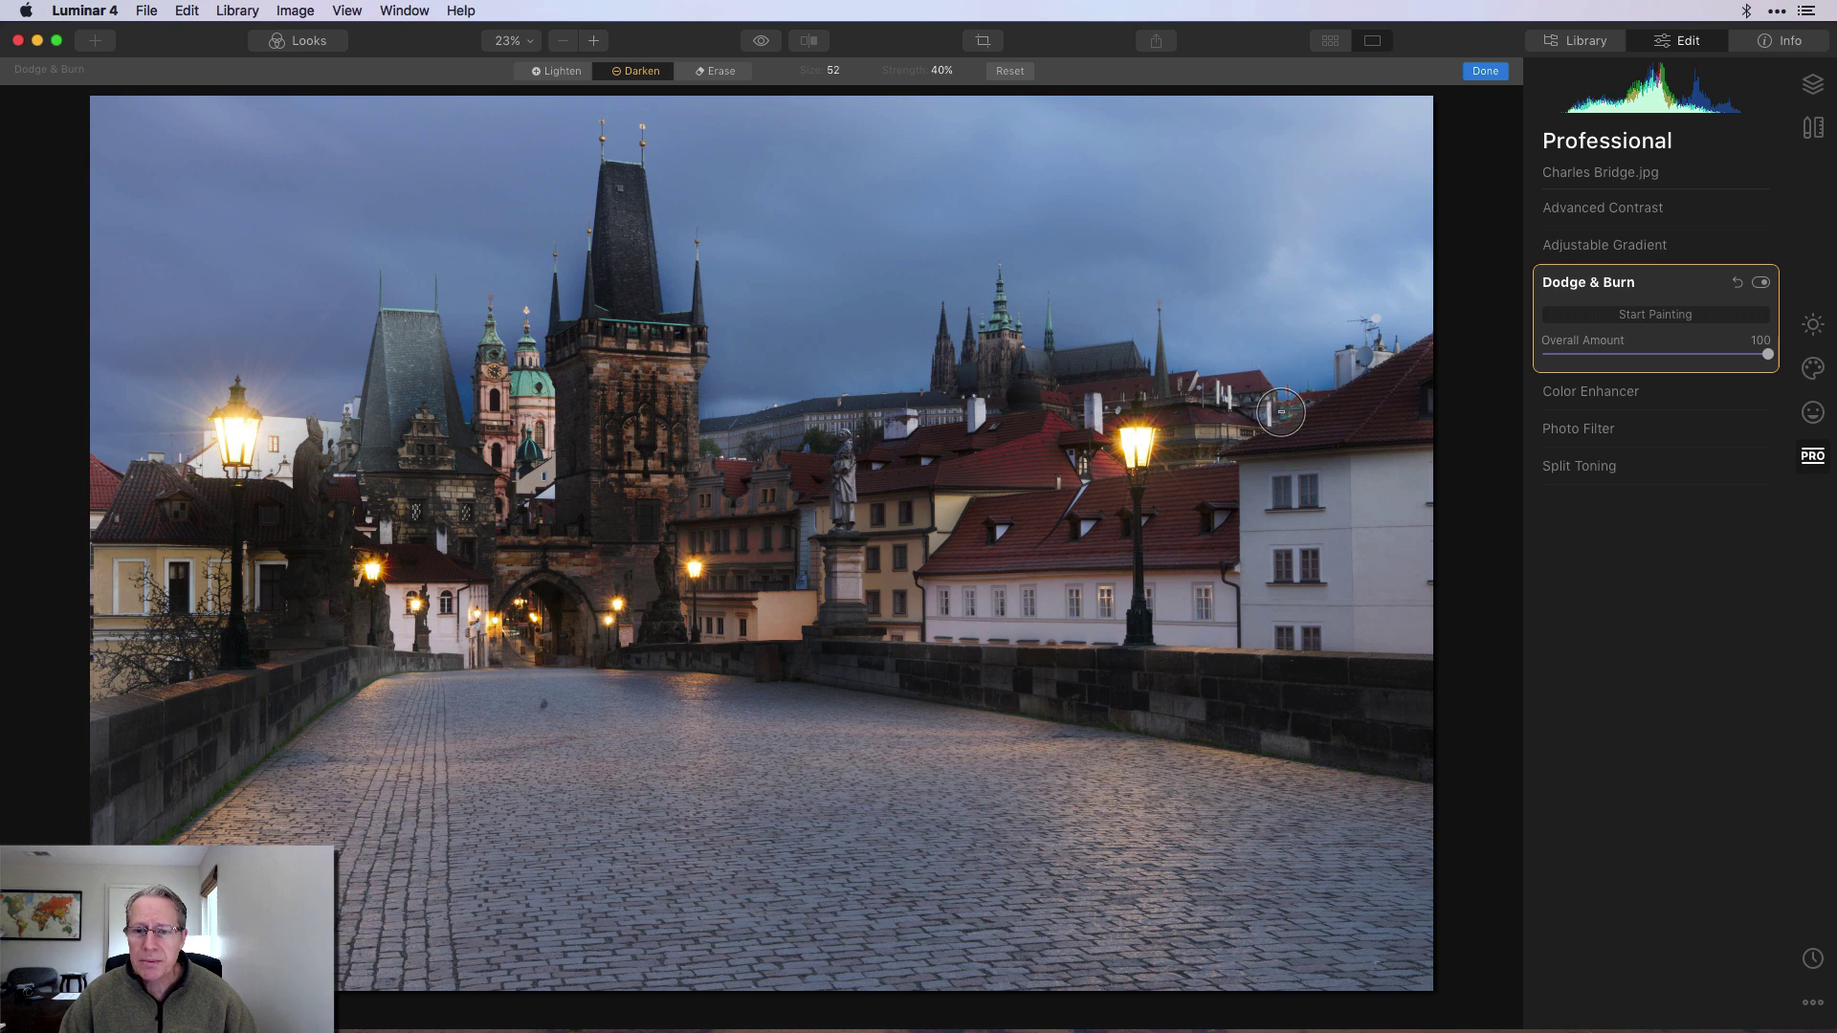
pyautogui.moveTo(1110, 357)
pyautogui.mouseDown()
pyautogui.moveTo(1027, 377)
pyautogui.moveTo(990, 363)
pyautogui.moveTo(1074, 478)
pyautogui.moveTo(1091, 553)
pyautogui.moveTo(1112, 544)
pyautogui.moveTo(921, 531)
pyautogui.moveTo(1050, 507)
pyautogui.moveTo(964, 489)
pyautogui.moveTo(989, 511)
pyautogui.moveTo(1217, 519)
pyautogui.moveTo(1154, 542)
pyautogui.moveTo(1198, 538)
pyautogui.moveTo(1225, 485)
pyautogui.moveTo(1195, 475)
pyautogui.moveTo(1262, 432)
pyautogui.moveTo(1378, 411)
pyautogui.moveTo(1436, 357)
pyautogui.moveTo(1156, 521)
pyautogui.moveTo(994, 561)
pyautogui.moveTo(875, 558)
pyautogui.moveTo(889, 622)
pyautogui.moveTo(818, 634)
pyautogui.moveTo(666, 620)
pyautogui.moveTo(759, 625)
pyautogui.moveTo(642, 570)
pyautogui.moveTo(766, 440)
pyautogui.moveTo(707, 443)
pyautogui.moveTo(960, 412)
pyautogui.moveTo(543, 622)
pyautogui.moveTo(482, 526)
pyautogui.moveTo(559, 361)
pyautogui.moveTo(458, 455)
pyautogui.moveTo(417, 440)
pyautogui.moveTo(419, 340)
pyautogui.moveTo(359, 460)
pyautogui.moveTo(232, 541)
pyautogui.moveTo(176, 536)
pyautogui.moveTo(149, 487)
pyautogui.moveTo(96, 528)
pyautogui.moveTo(232, 590)
pyautogui.moveTo(138, 613)
pyautogui.moveTo(103, 642)
pyautogui.moveTo(150, 614)
pyautogui.moveTo(182, 668)
pyautogui.moveTo(154, 759)
pyautogui.moveTo(316, 674)
pyautogui.moveTo(458, 632)
pyautogui.moveTo(274, 699)
pyautogui.moveTo(102, 839)
pyautogui.moveTo(127, 714)
pyautogui.mouseUp()
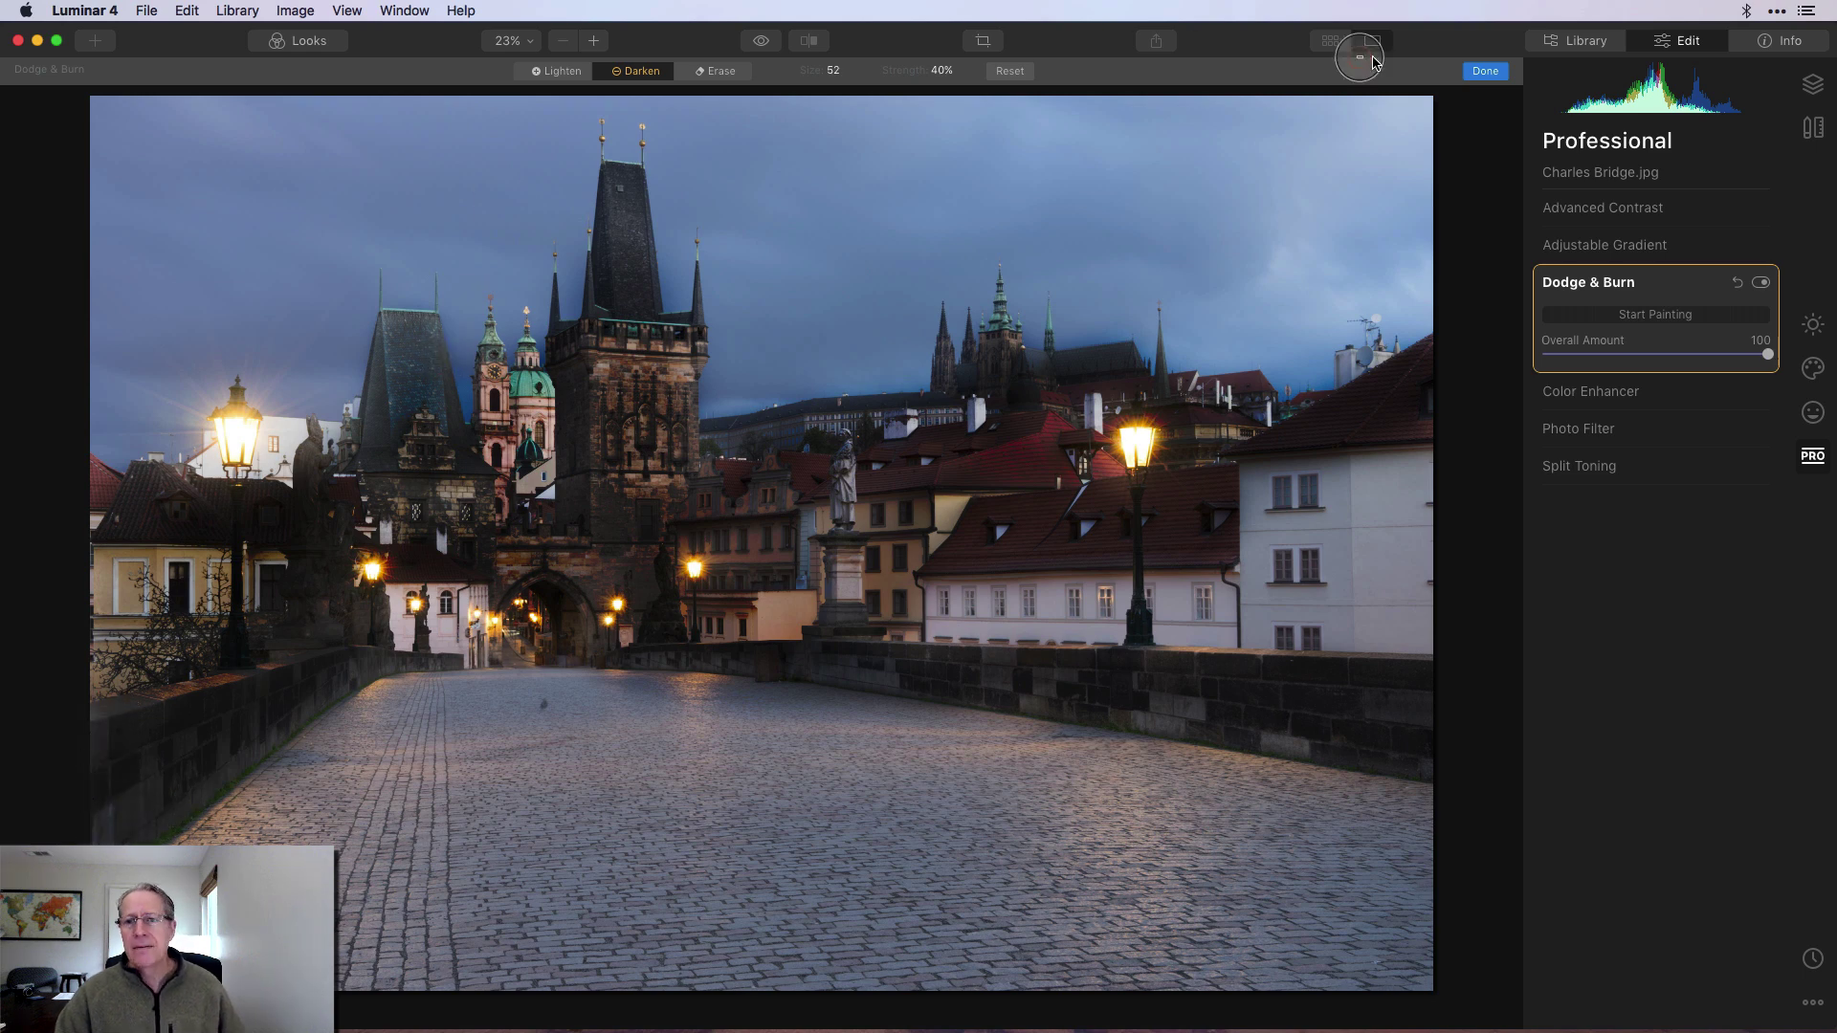
pyautogui.click(1491, 72)
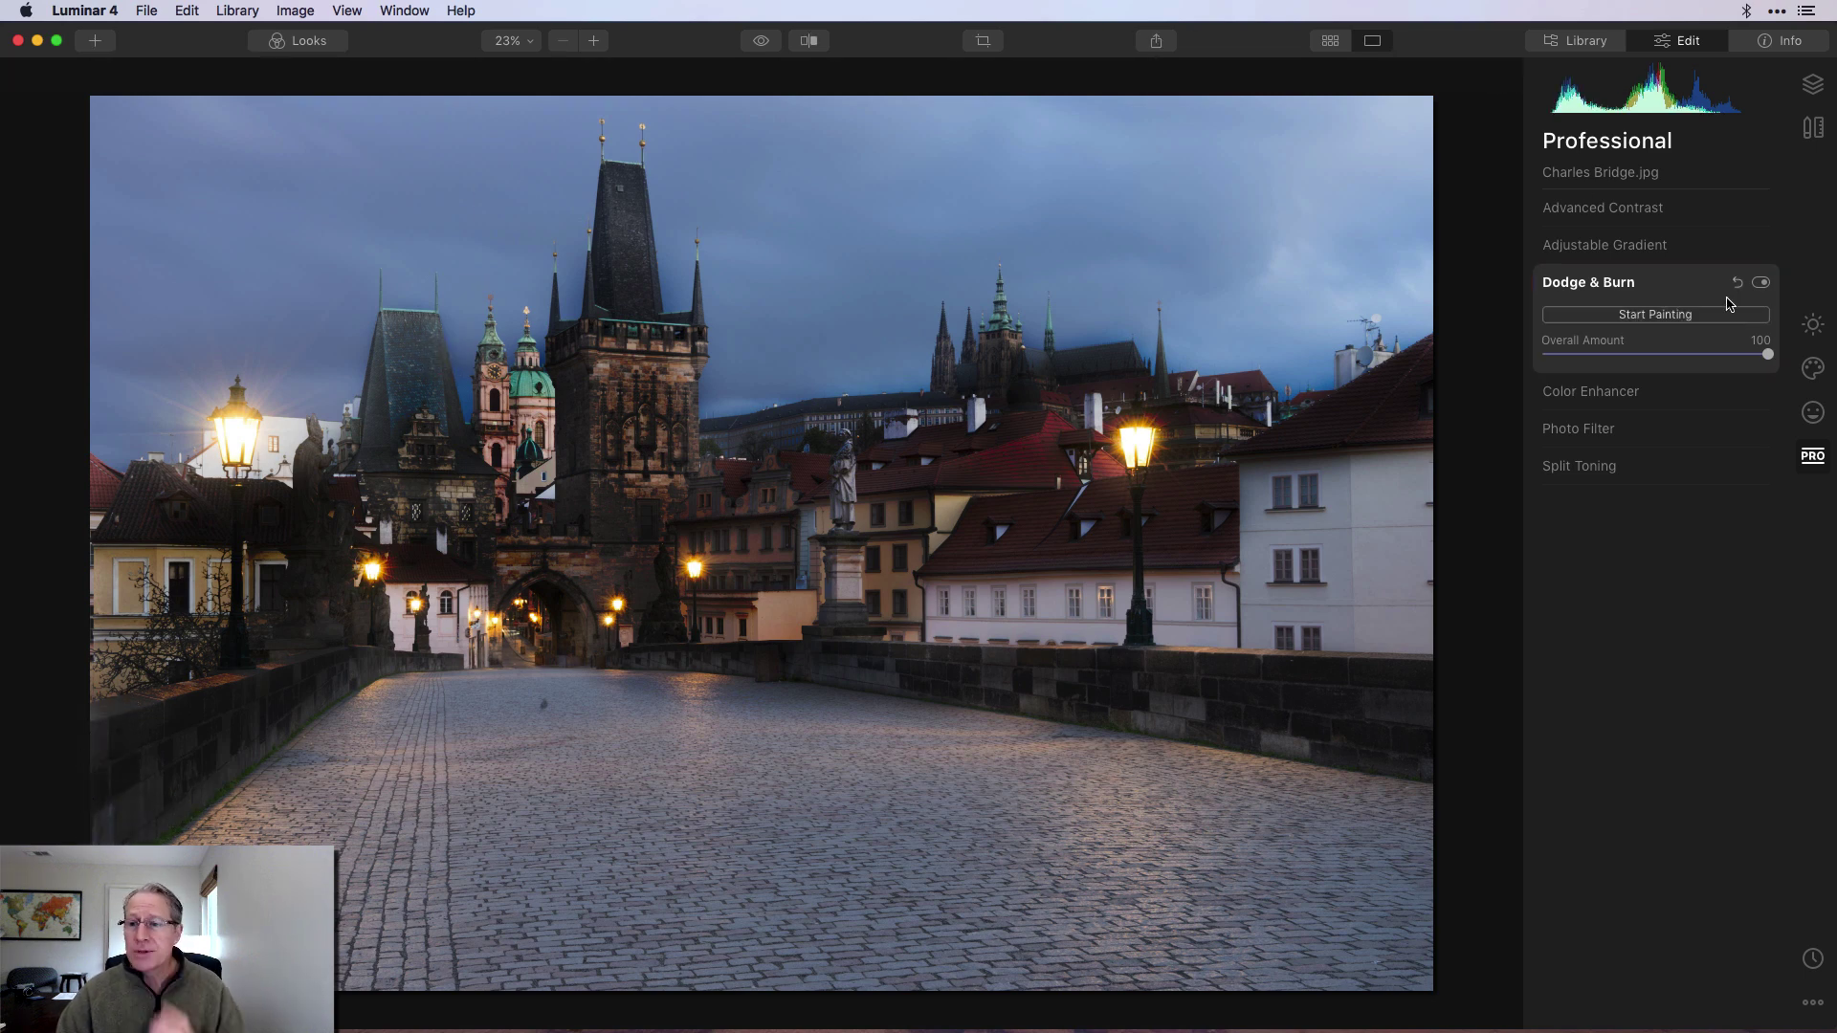
# Compare the photo with and without Dodge & Burn, and set its Overall Amount to 71.
pyautogui.click(1760, 283)
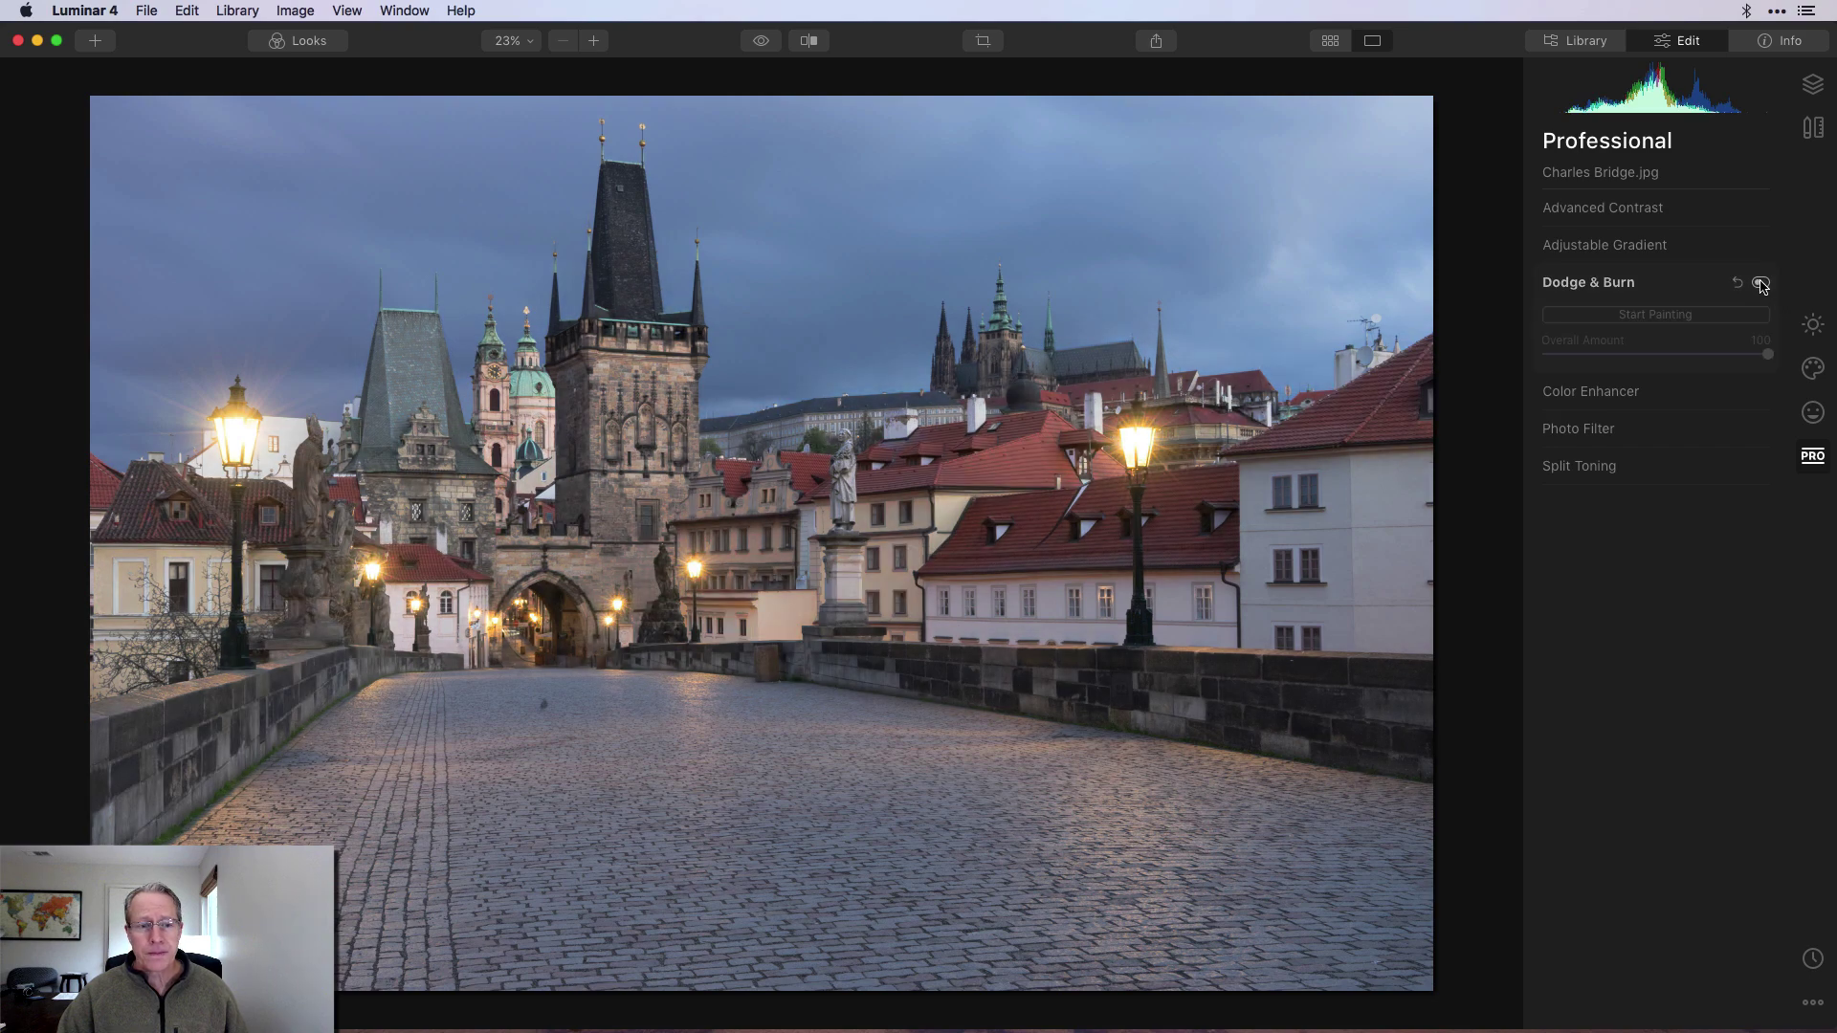
pyautogui.click(1761, 283)
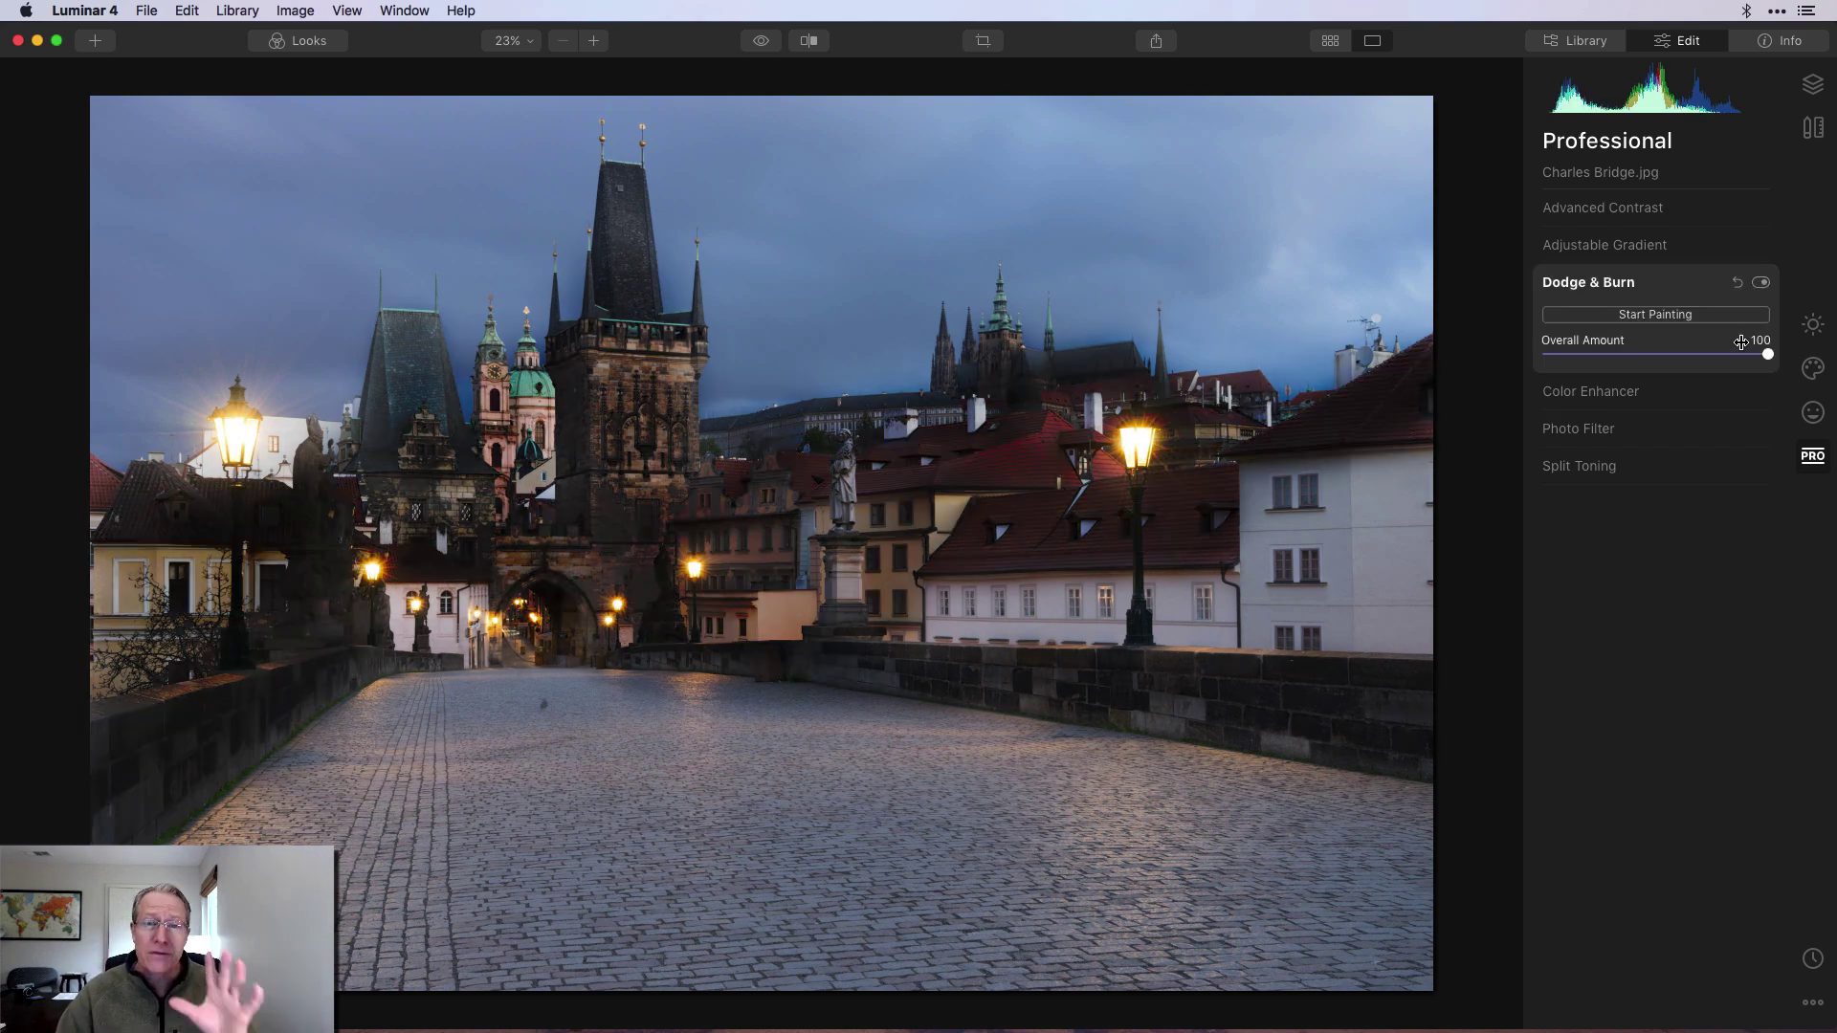
pyautogui.moveTo(1768, 354); pyautogui.dragTo(1703, 356)
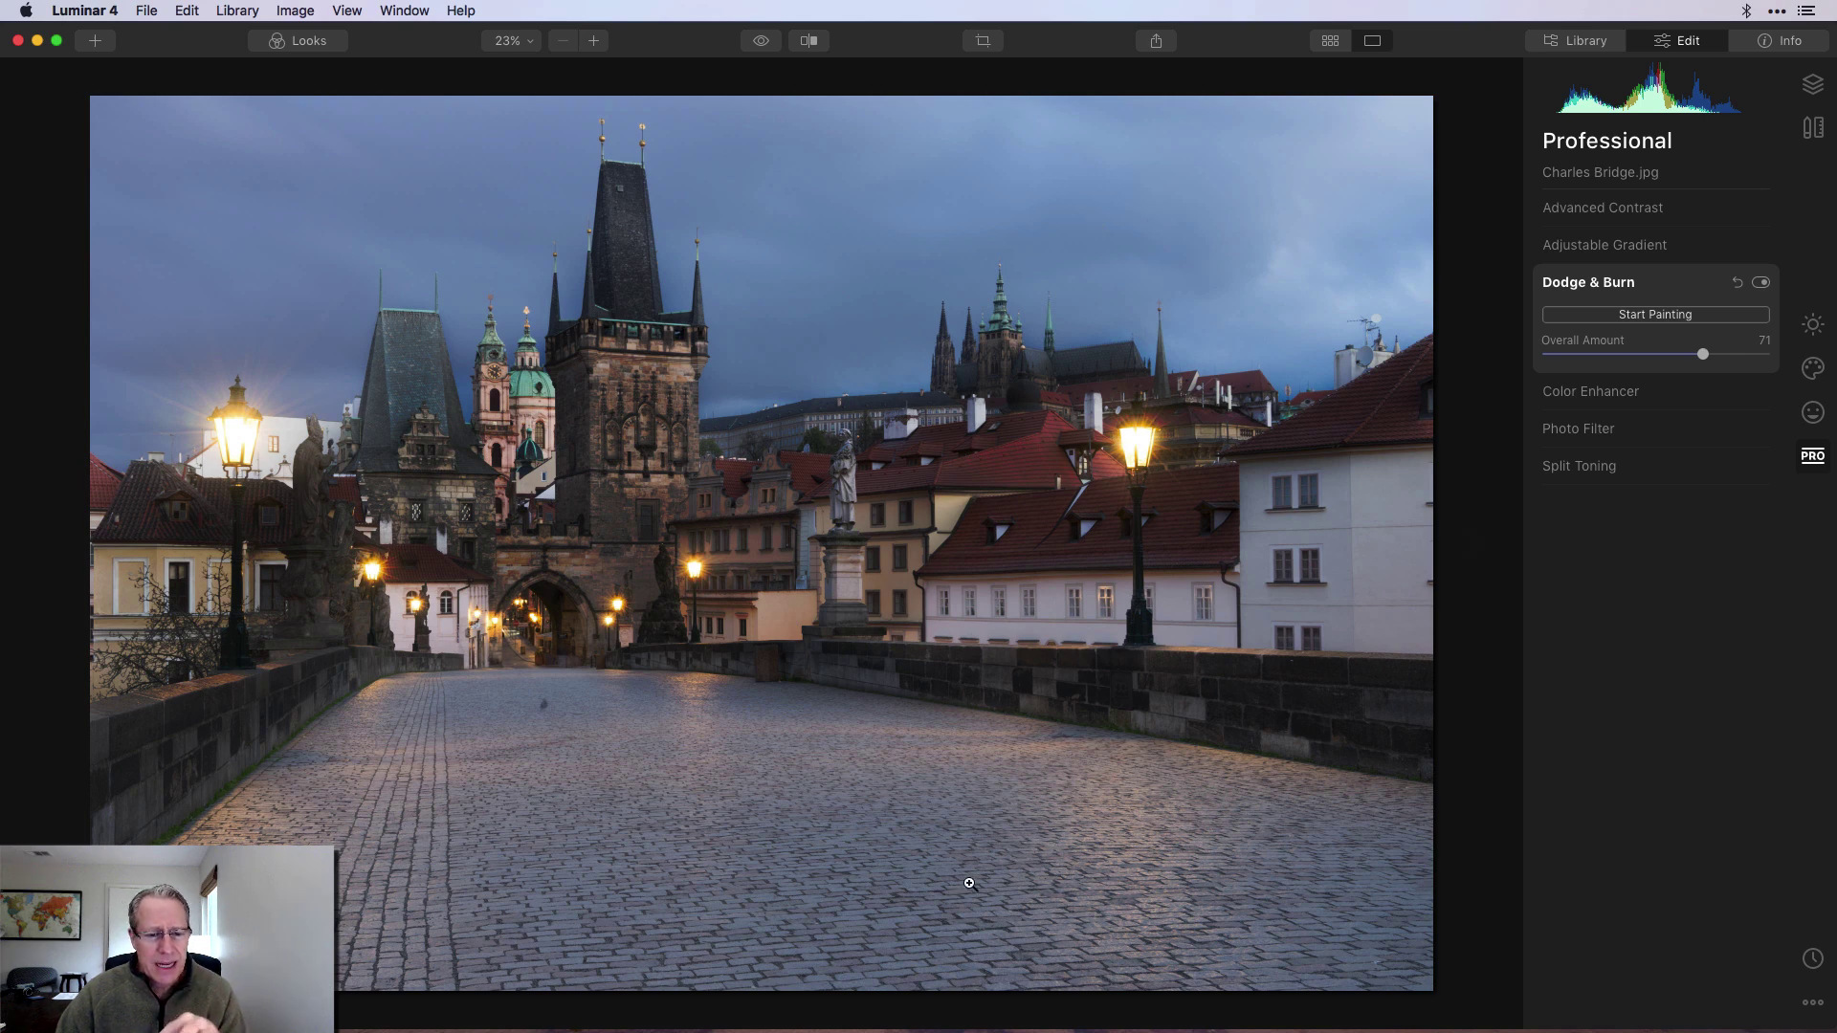
# Darken the cobblestone pavement with Dodge & Burn, using brush size 148 and 15% strength.
pyautogui.click(1660, 314)
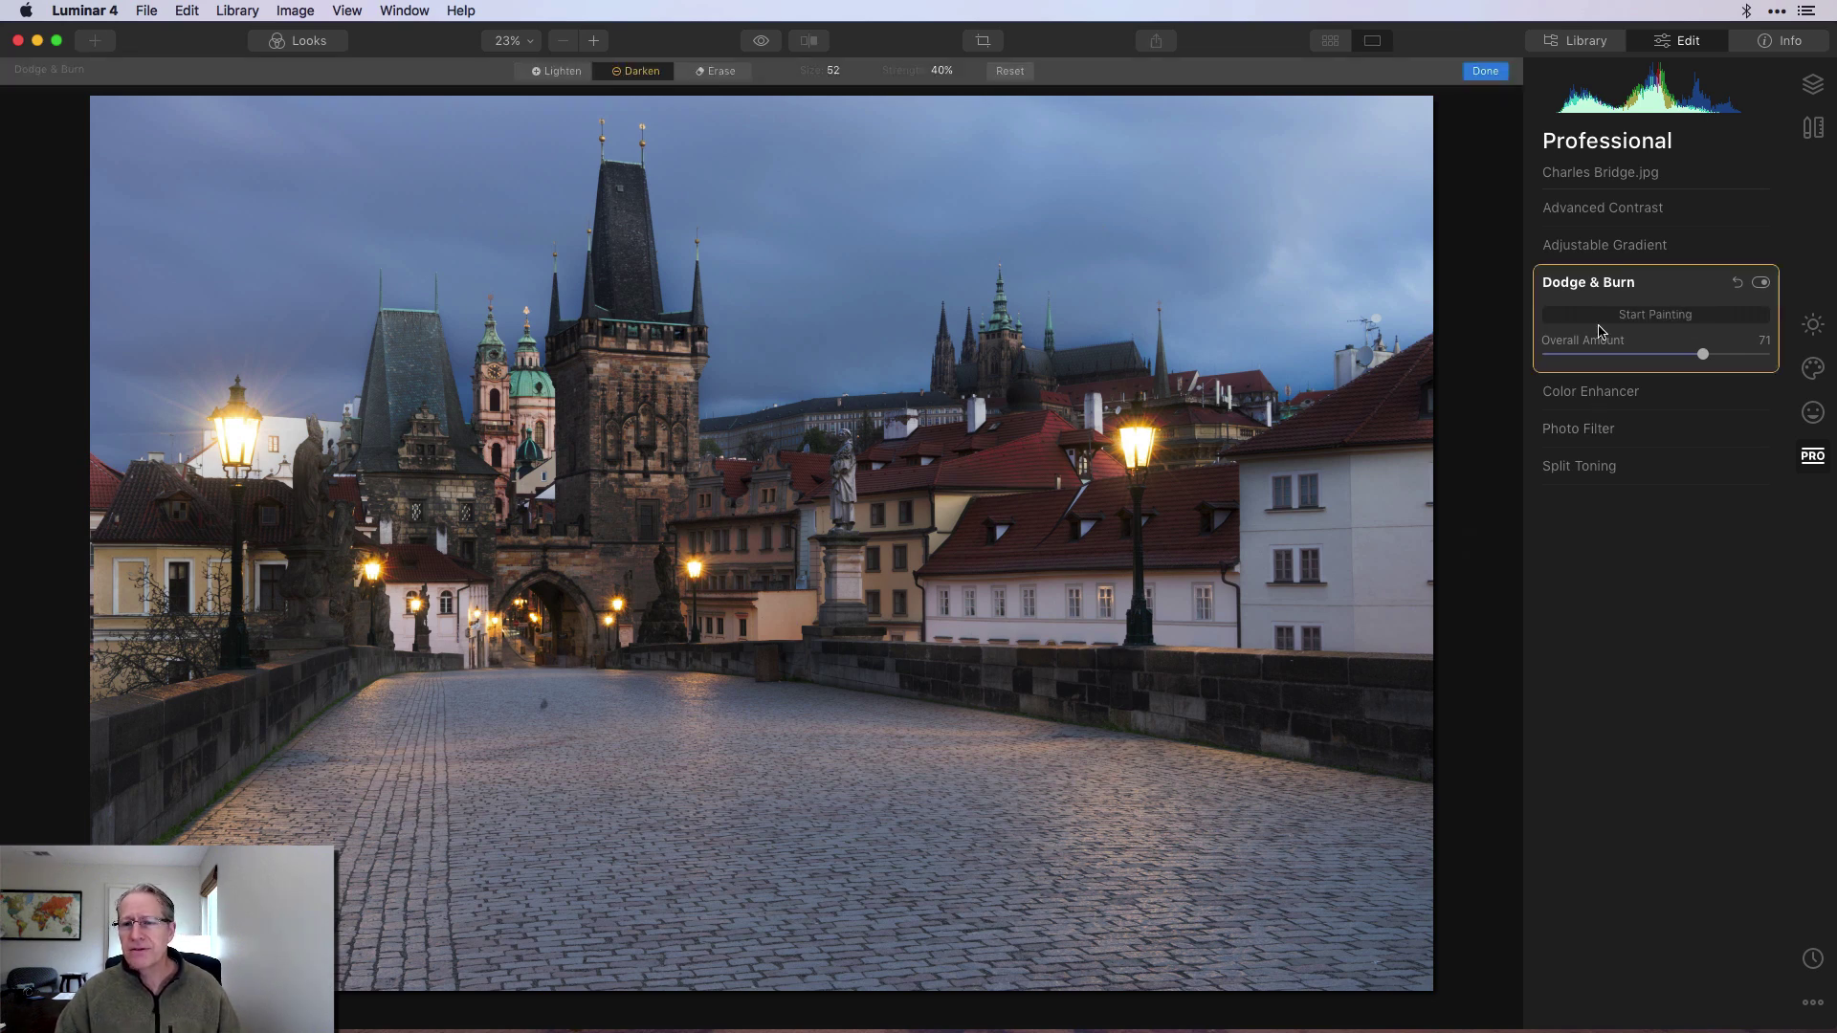
pyautogui.click(938, 69)
pyautogui.moveTo(950, 96); pyautogui.dragTo(929, 98)
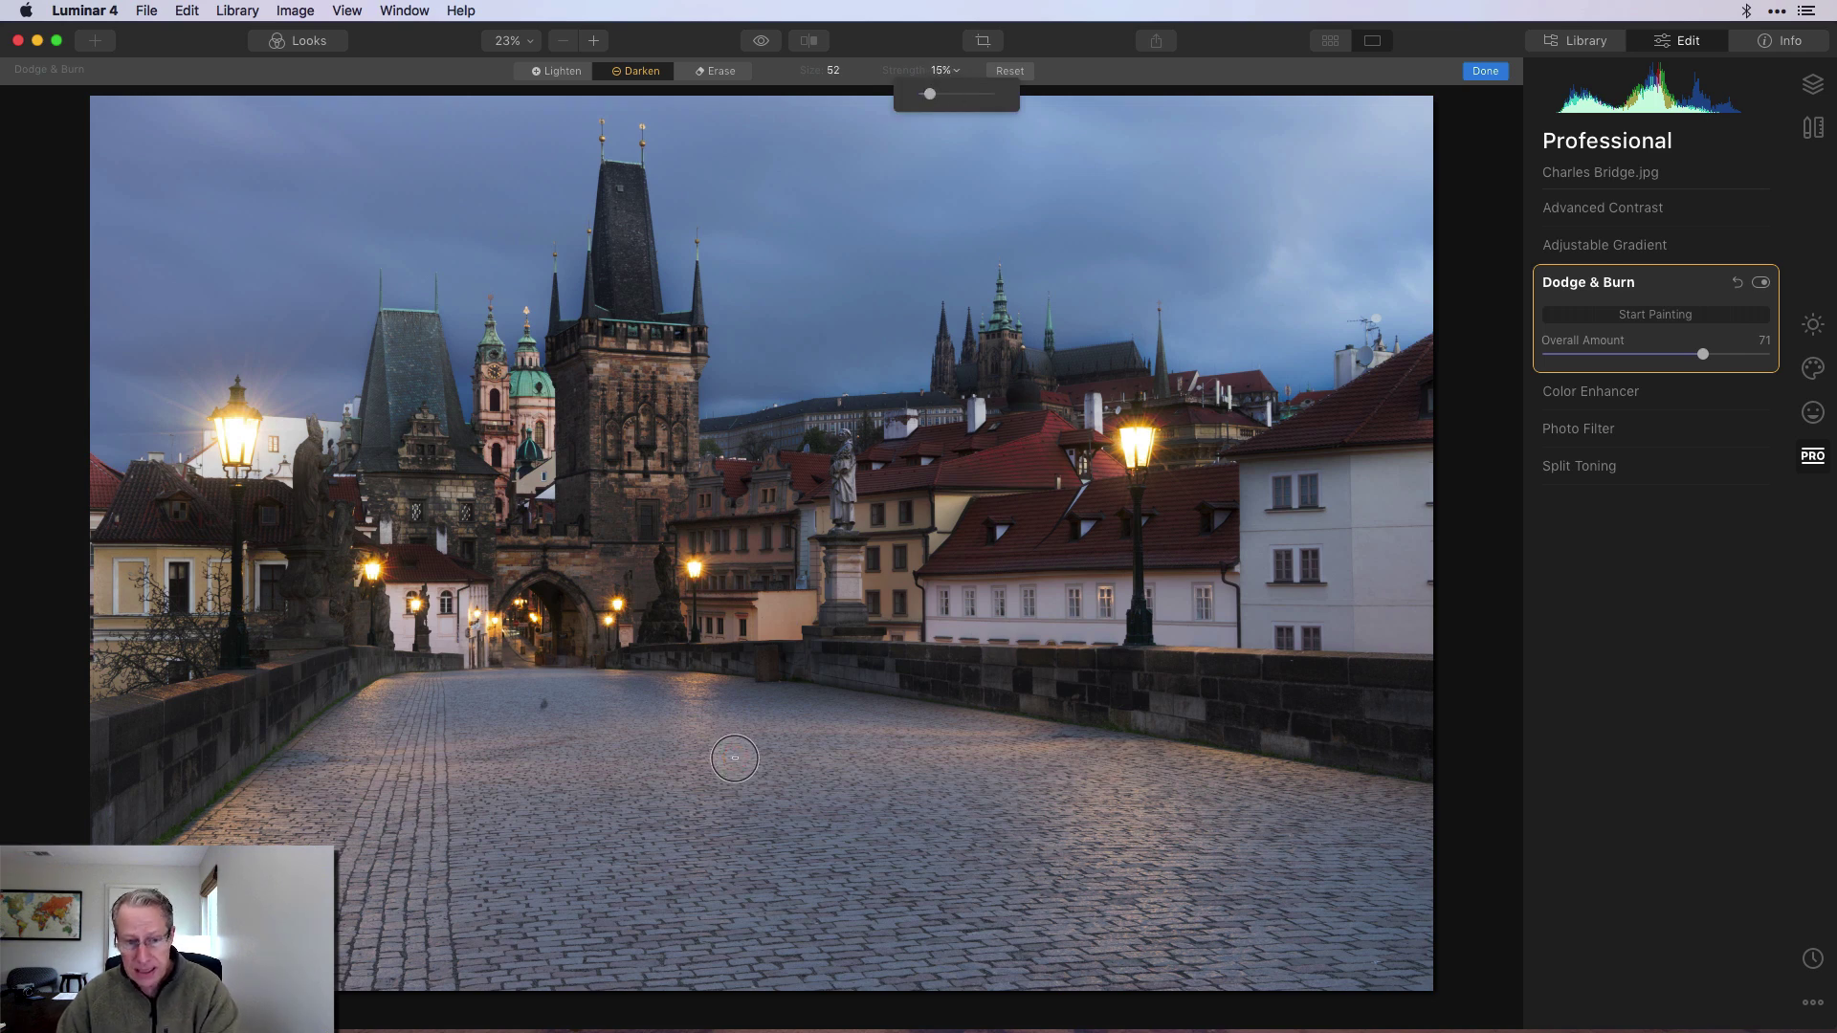
pyautogui.press(']')
pyautogui.press(']')
pyautogui.press(']')
pyautogui.press(']')
pyautogui.press(']')
pyautogui.press(']')
pyautogui.press(']')
pyautogui.moveTo(725, 763)
pyautogui.mouseDown()
pyautogui.moveTo(591, 738)
pyautogui.moveTo(1422, 846)
pyautogui.moveTo(1137, 891)
pyautogui.moveTo(1240, 943)
pyautogui.moveTo(730, 926)
pyautogui.moveTo(668, 877)
pyautogui.moveTo(584, 753)
pyautogui.moveTo(445, 729)
pyautogui.moveTo(328, 900)
pyautogui.moveTo(357, 886)
pyautogui.moveTo(289, 867)
pyautogui.moveTo(391, 981)
pyautogui.moveTo(665, 957)
pyautogui.moveTo(583, 834)
pyautogui.moveTo(804, 896)
pyautogui.moveTo(1354, 939)
pyautogui.moveTo(1196, 919)
pyautogui.moveTo(1405, 913)
pyautogui.moveTo(1076, 848)
pyautogui.moveTo(1276, 838)
pyautogui.moveTo(1220, 827)
pyautogui.moveTo(1377, 850)
pyautogui.moveTo(1099, 957)
pyautogui.moveTo(924, 873)
pyautogui.moveTo(999, 834)
pyautogui.moveTo(510, 745)
pyautogui.moveTo(568, 763)
pyautogui.moveTo(403, 784)
pyautogui.moveTo(411, 752)
pyautogui.moveTo(542, 907)
pyautogui.moveTo(429, 898)
pyautogui.moveTo(995, 880)
pyautogui.moveTo(908, 913)
pyautogui.moveTo(1495, 883)
pyautogui.mouseUp()
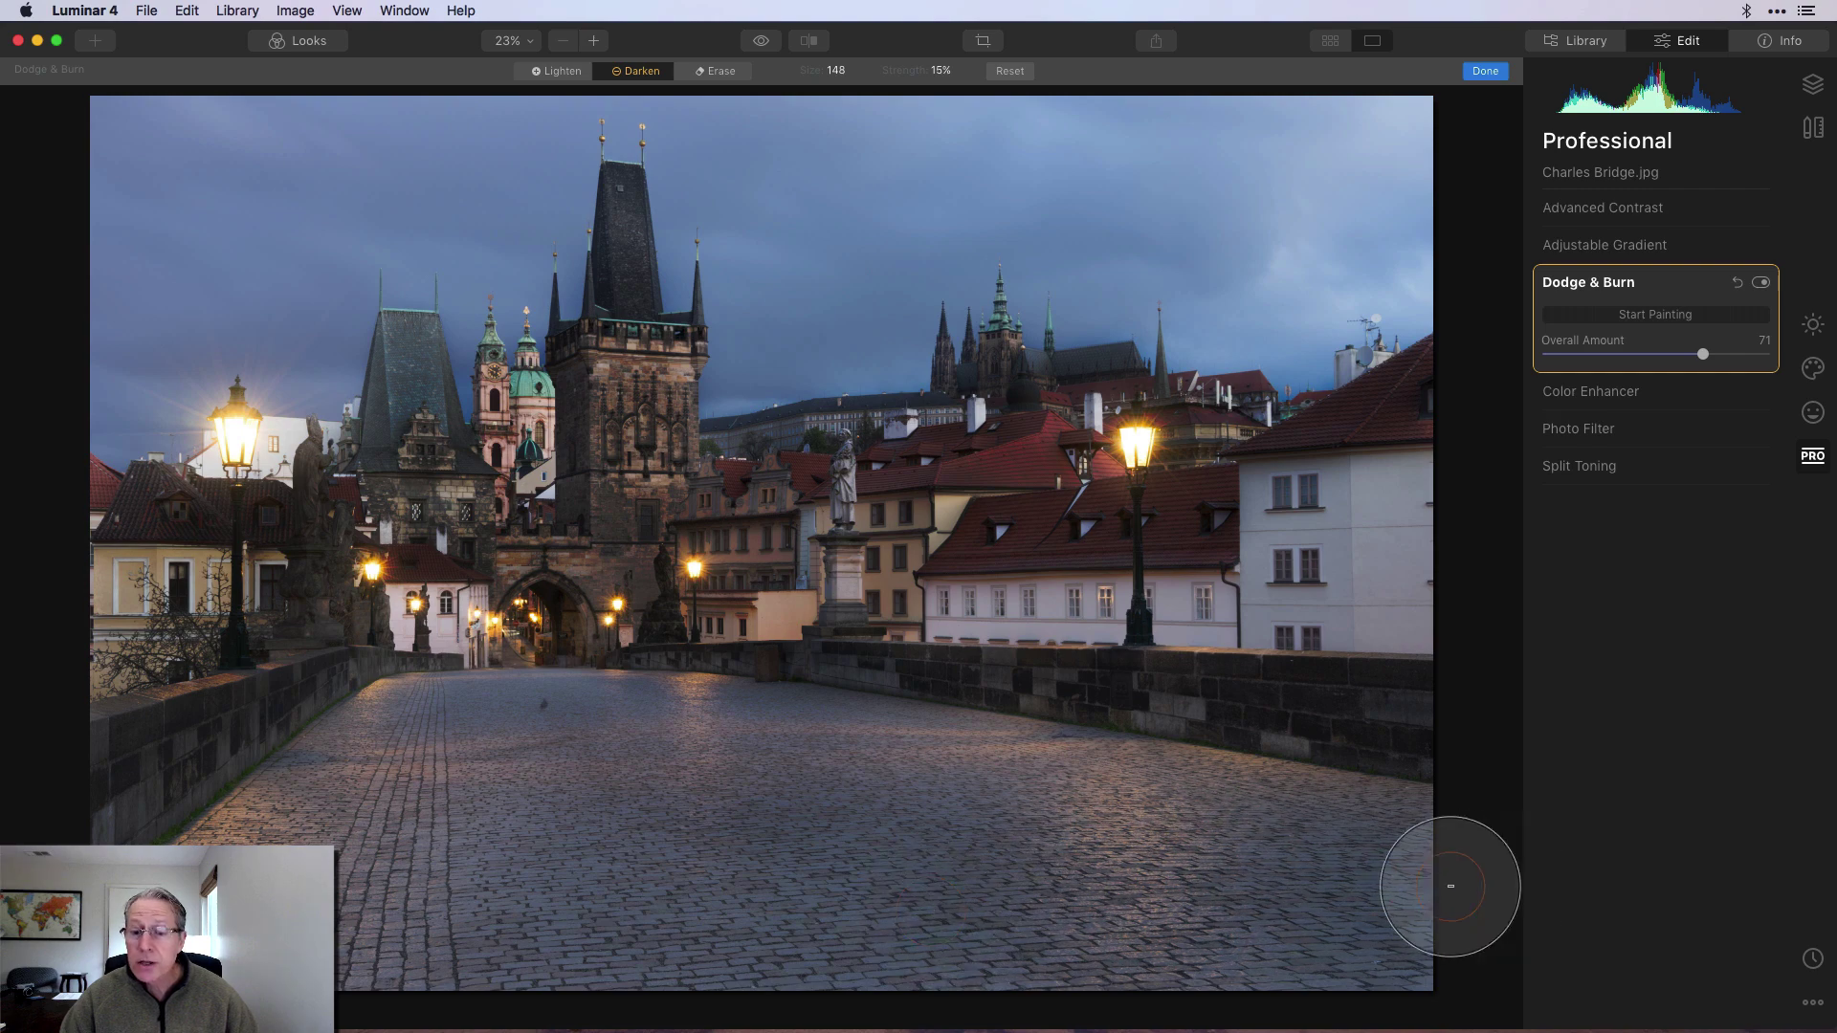
pyautogui.click(1484, 71)
# Compare the dodged and burned photo with the original.
pyautogui.click(766, 43)
pyautogui.click(765, 43)
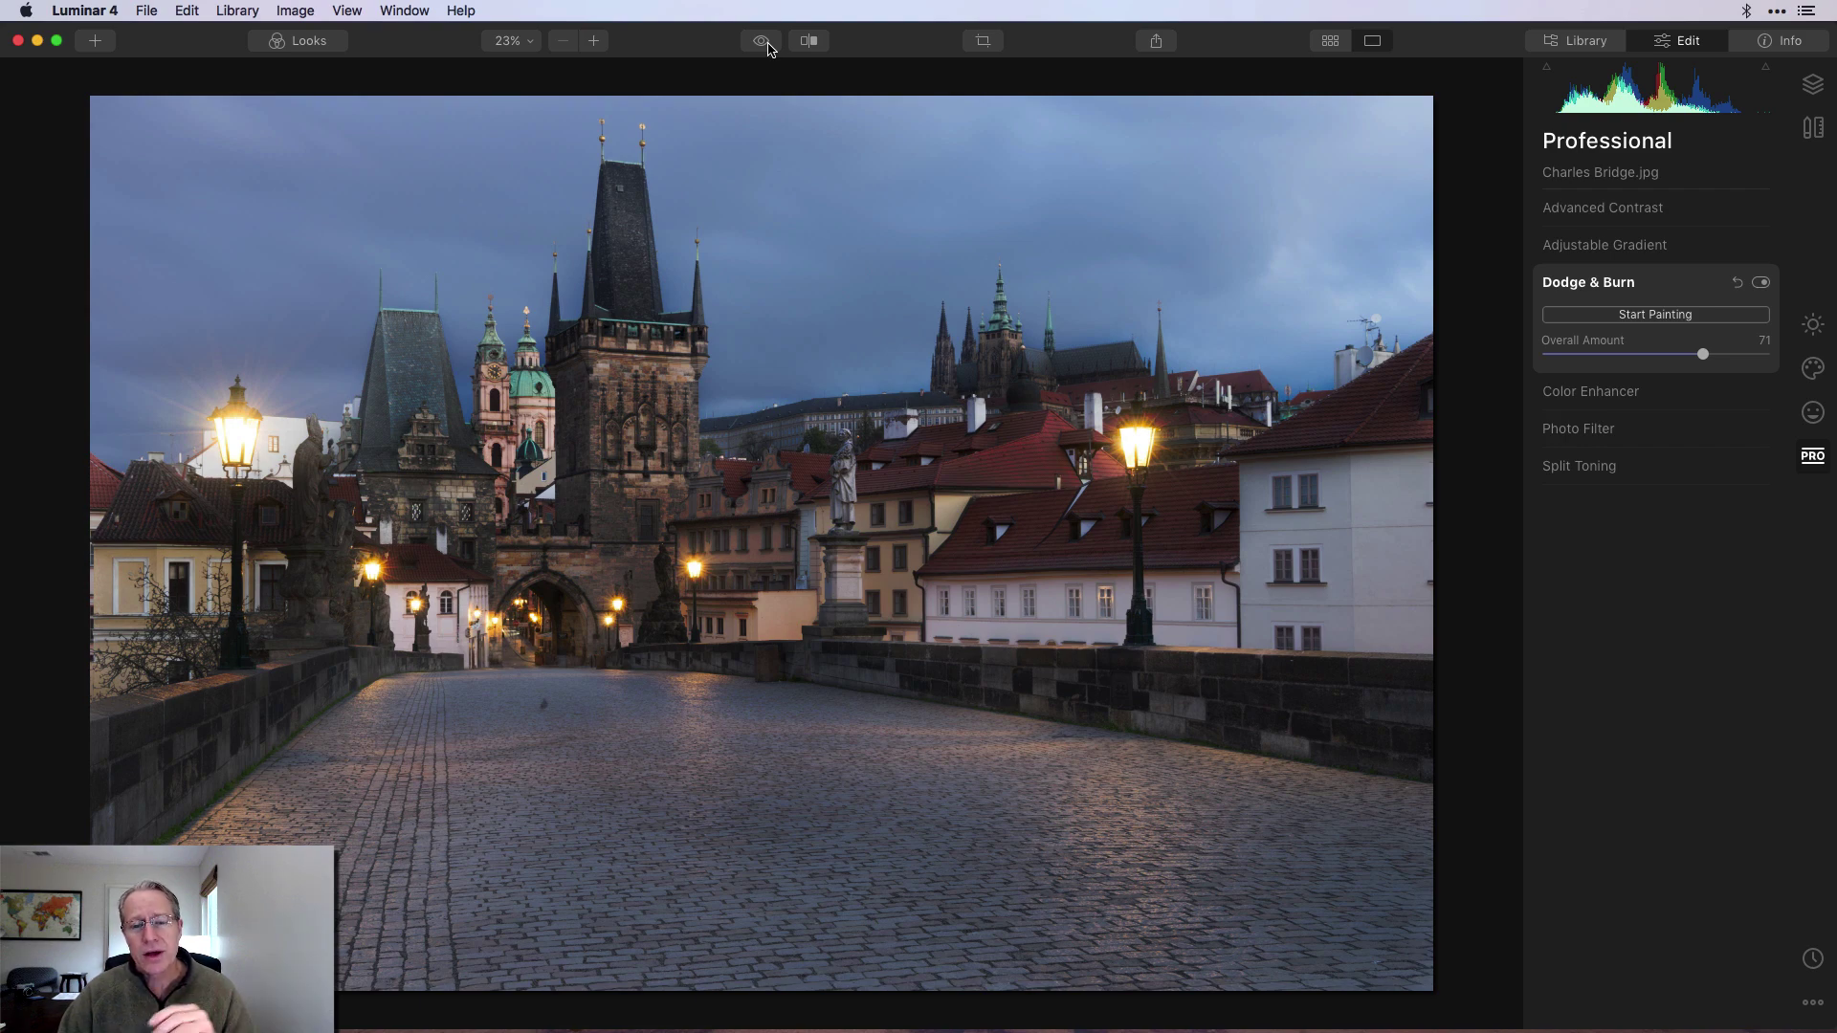
pyautogui.click(768, 46)
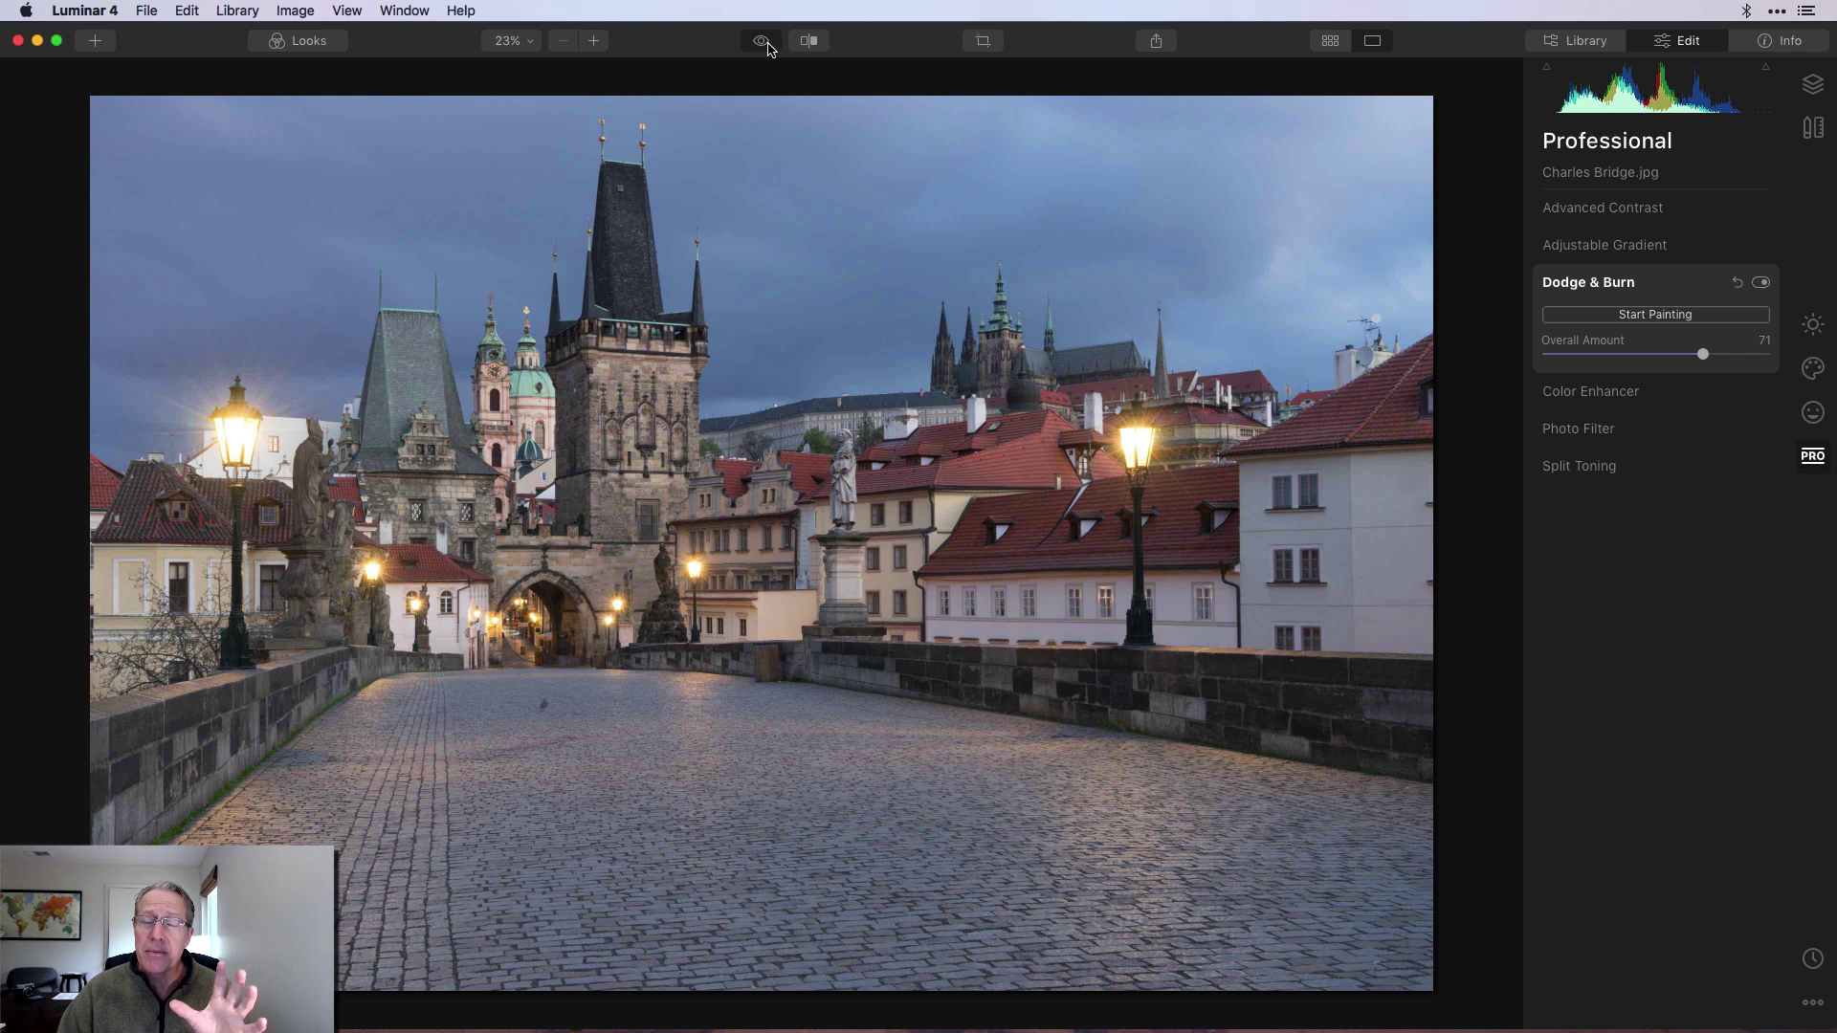
pyautogui.click(767, 46)
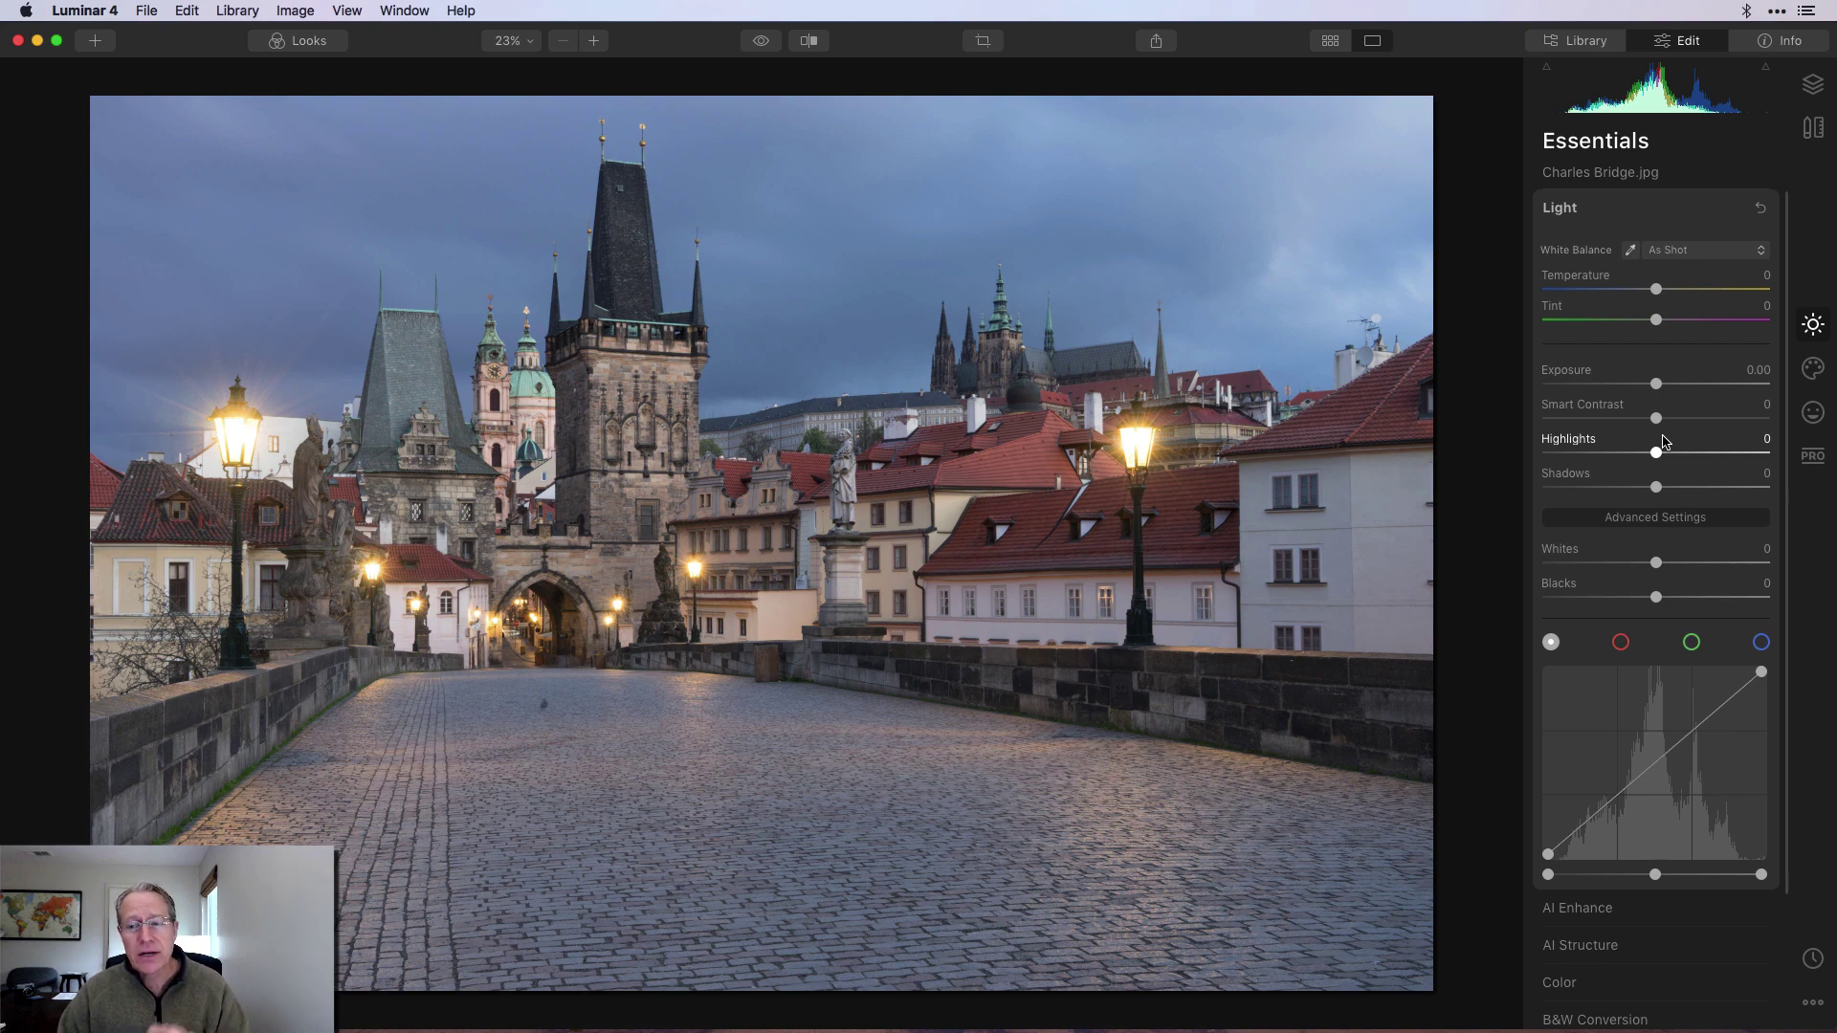
# Set the Light adjustments to Smart Contrast 38, Highlights -31 and Shadows -37.
pyautogui.moveTo(1658, 418); pyautogui.dragTo(1614, 490)
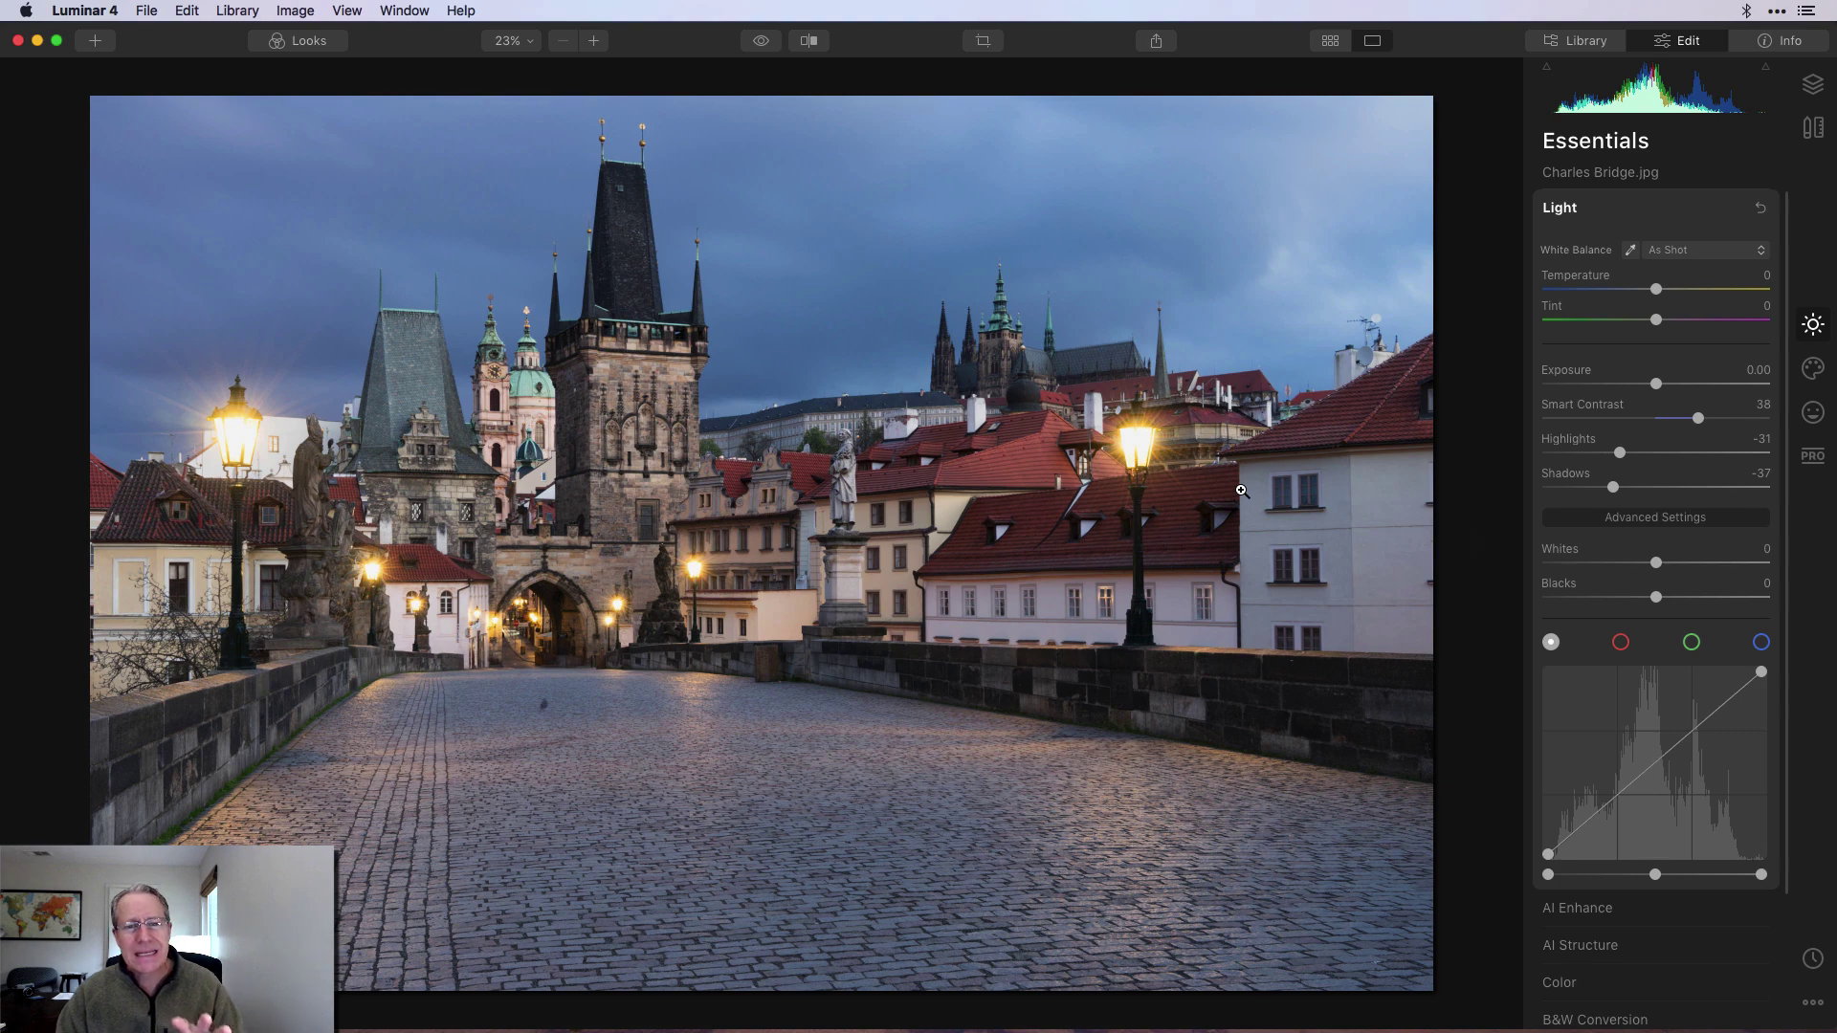
pyautogui.click(1672, 209)
# Set the luminance of the blues to -37 in the advanced Color settings.
pyautogui.click(1623, 333)
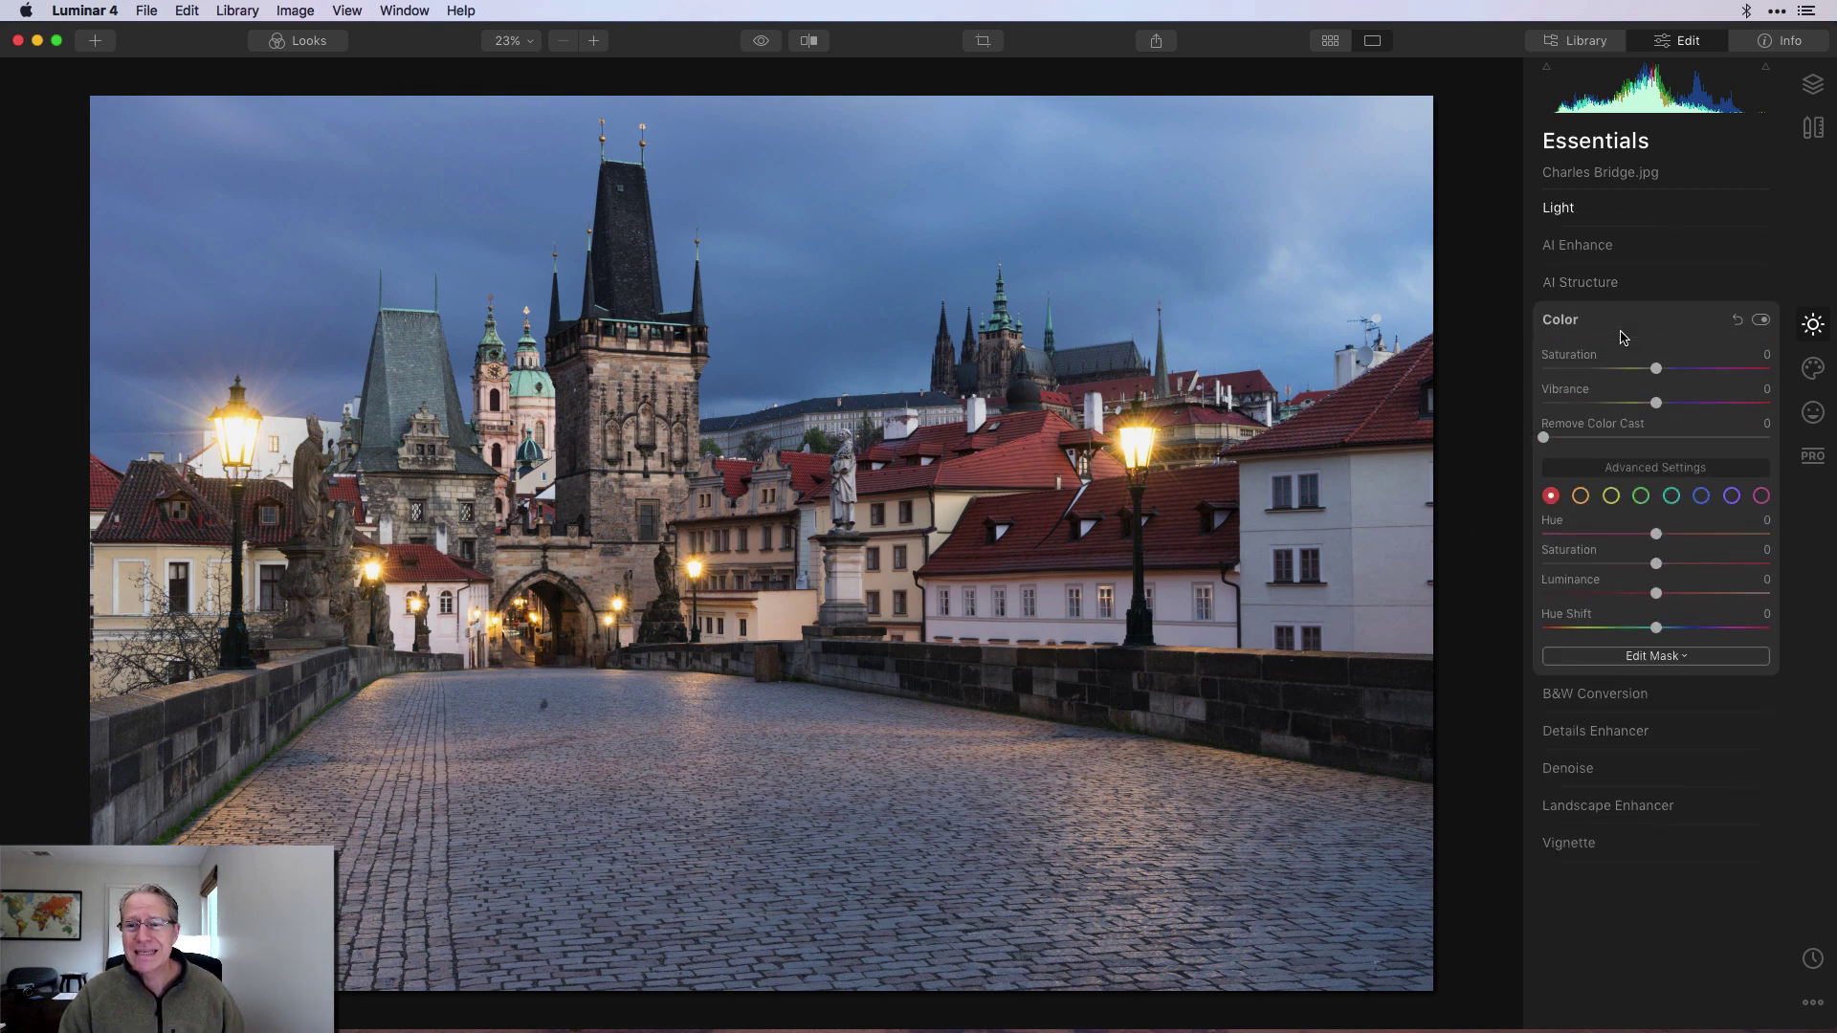
pyautogui.click(1686, 471)
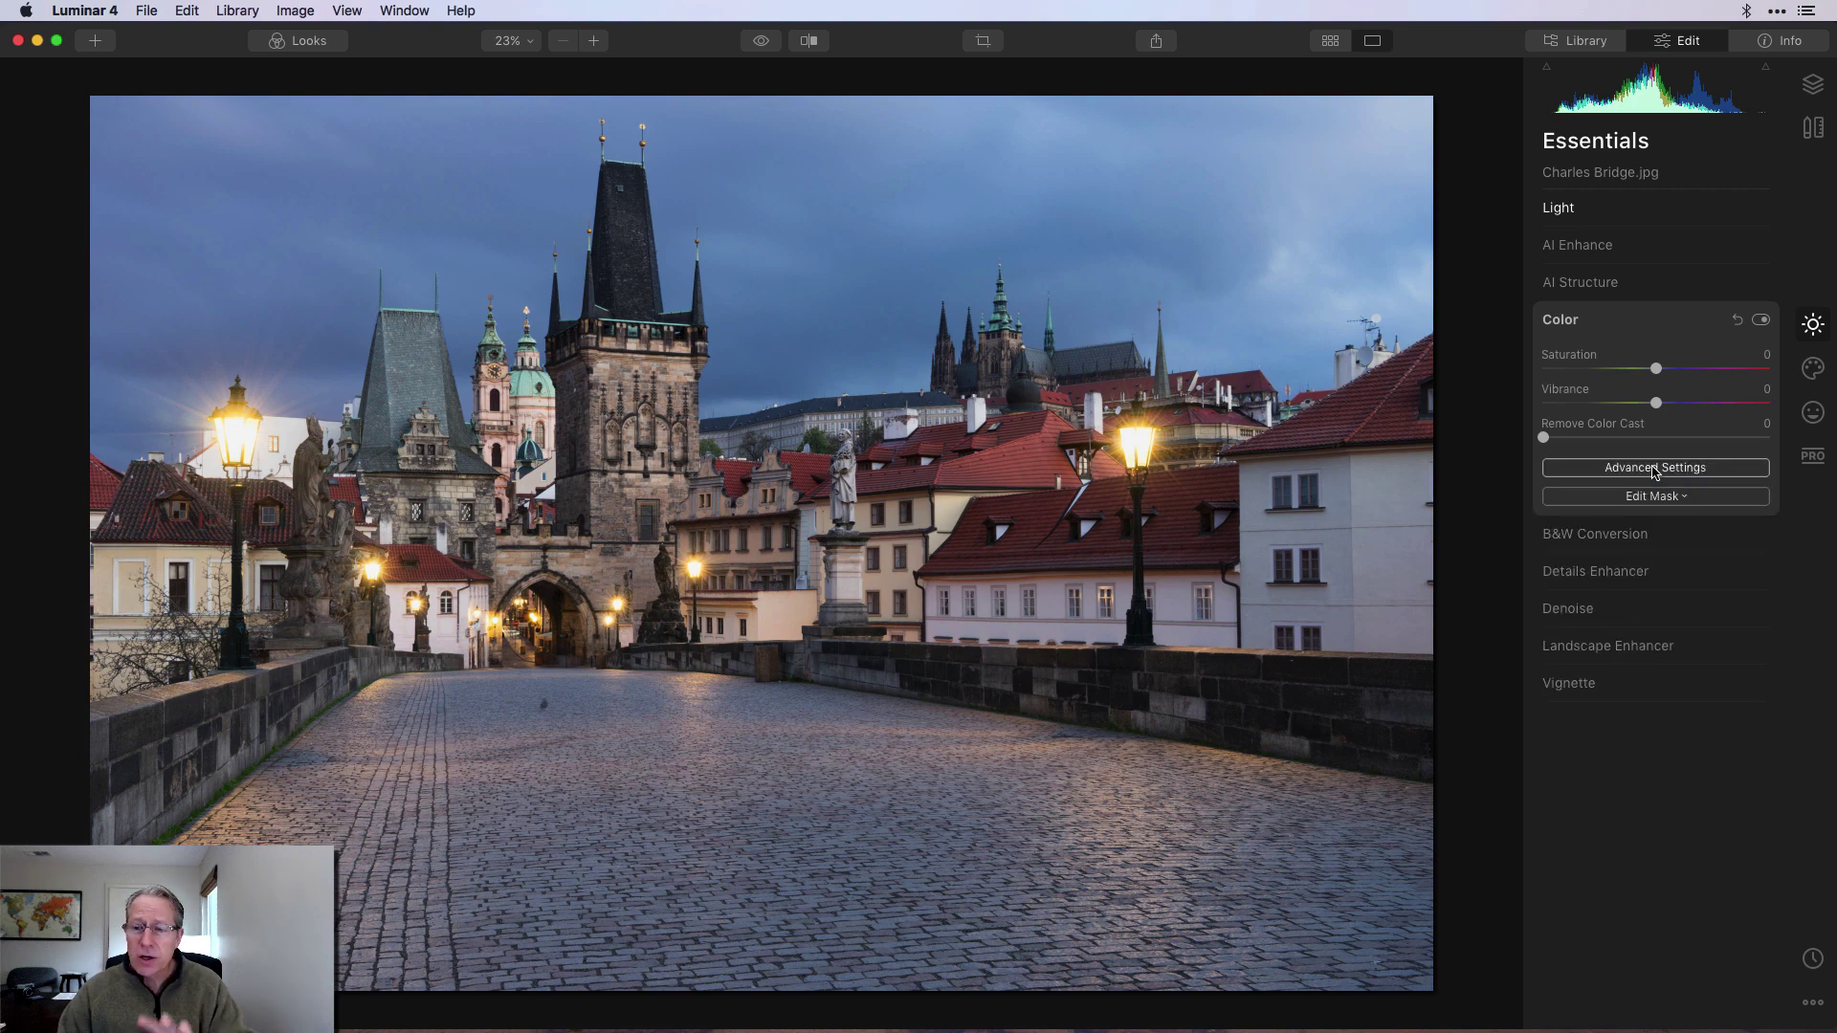
pyautogui.click(1675, 473)
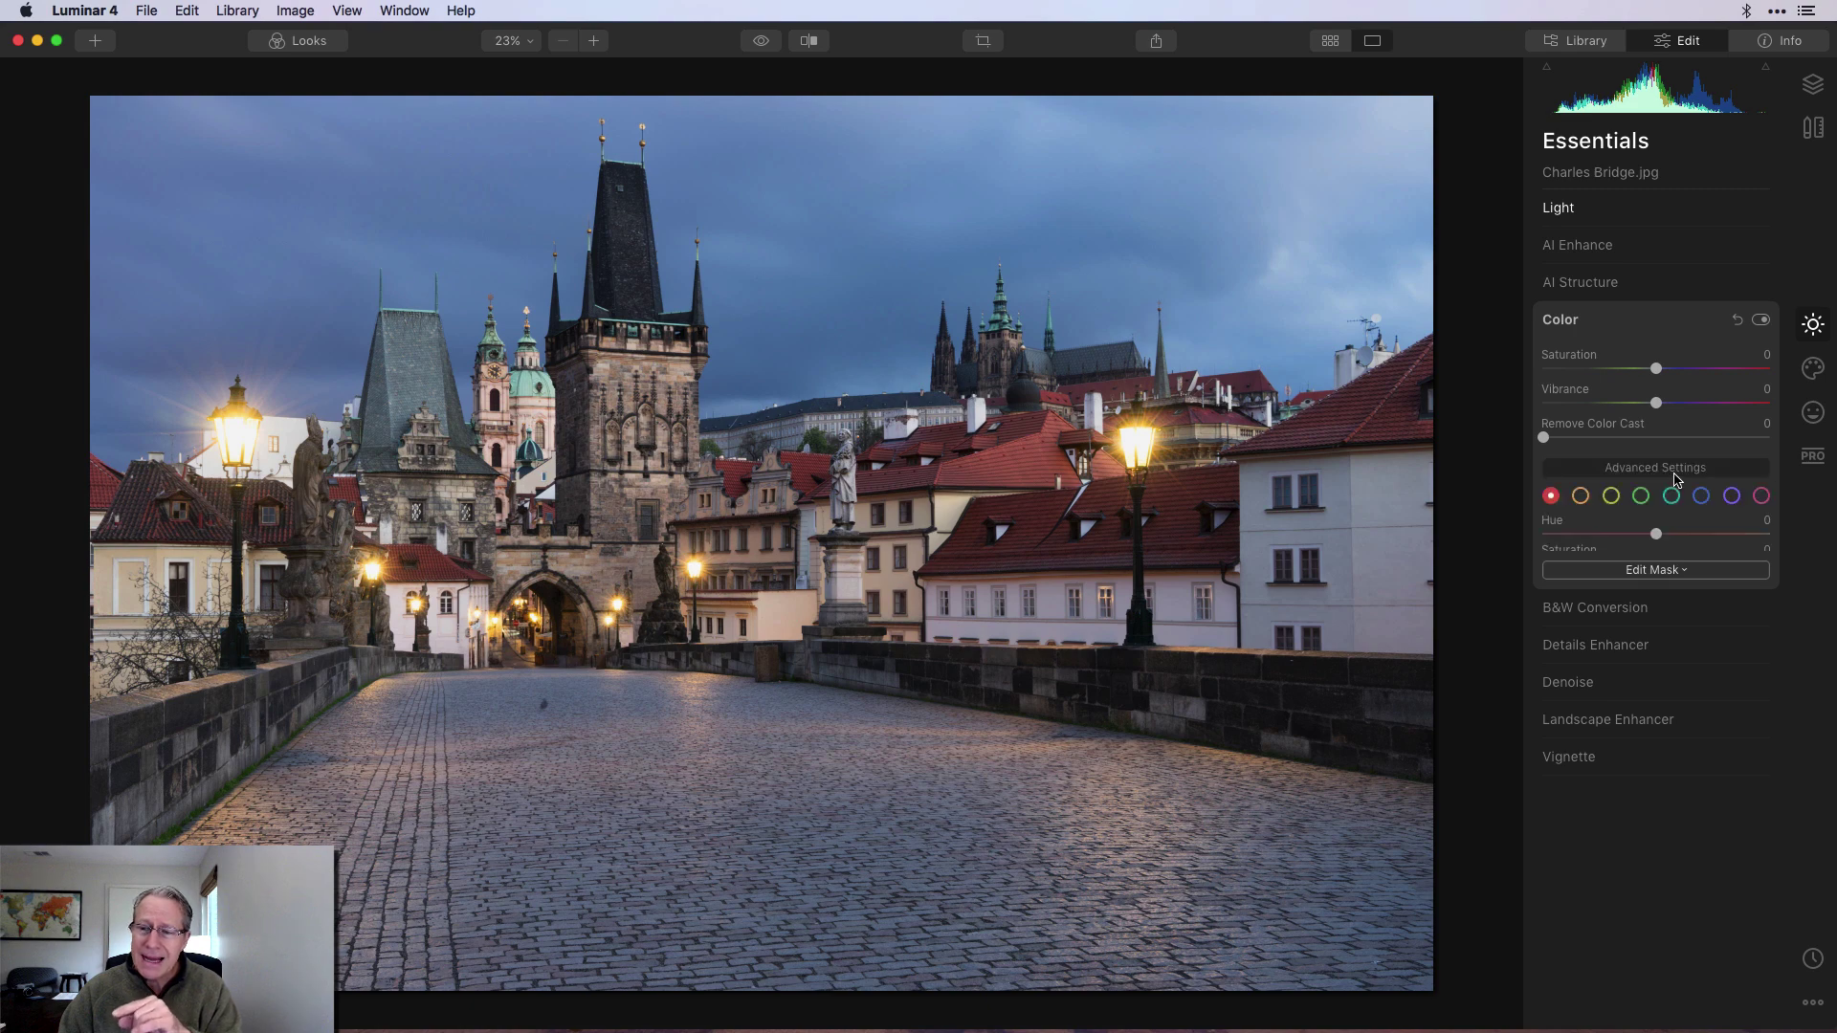
pyautogui.click(1701, 497)
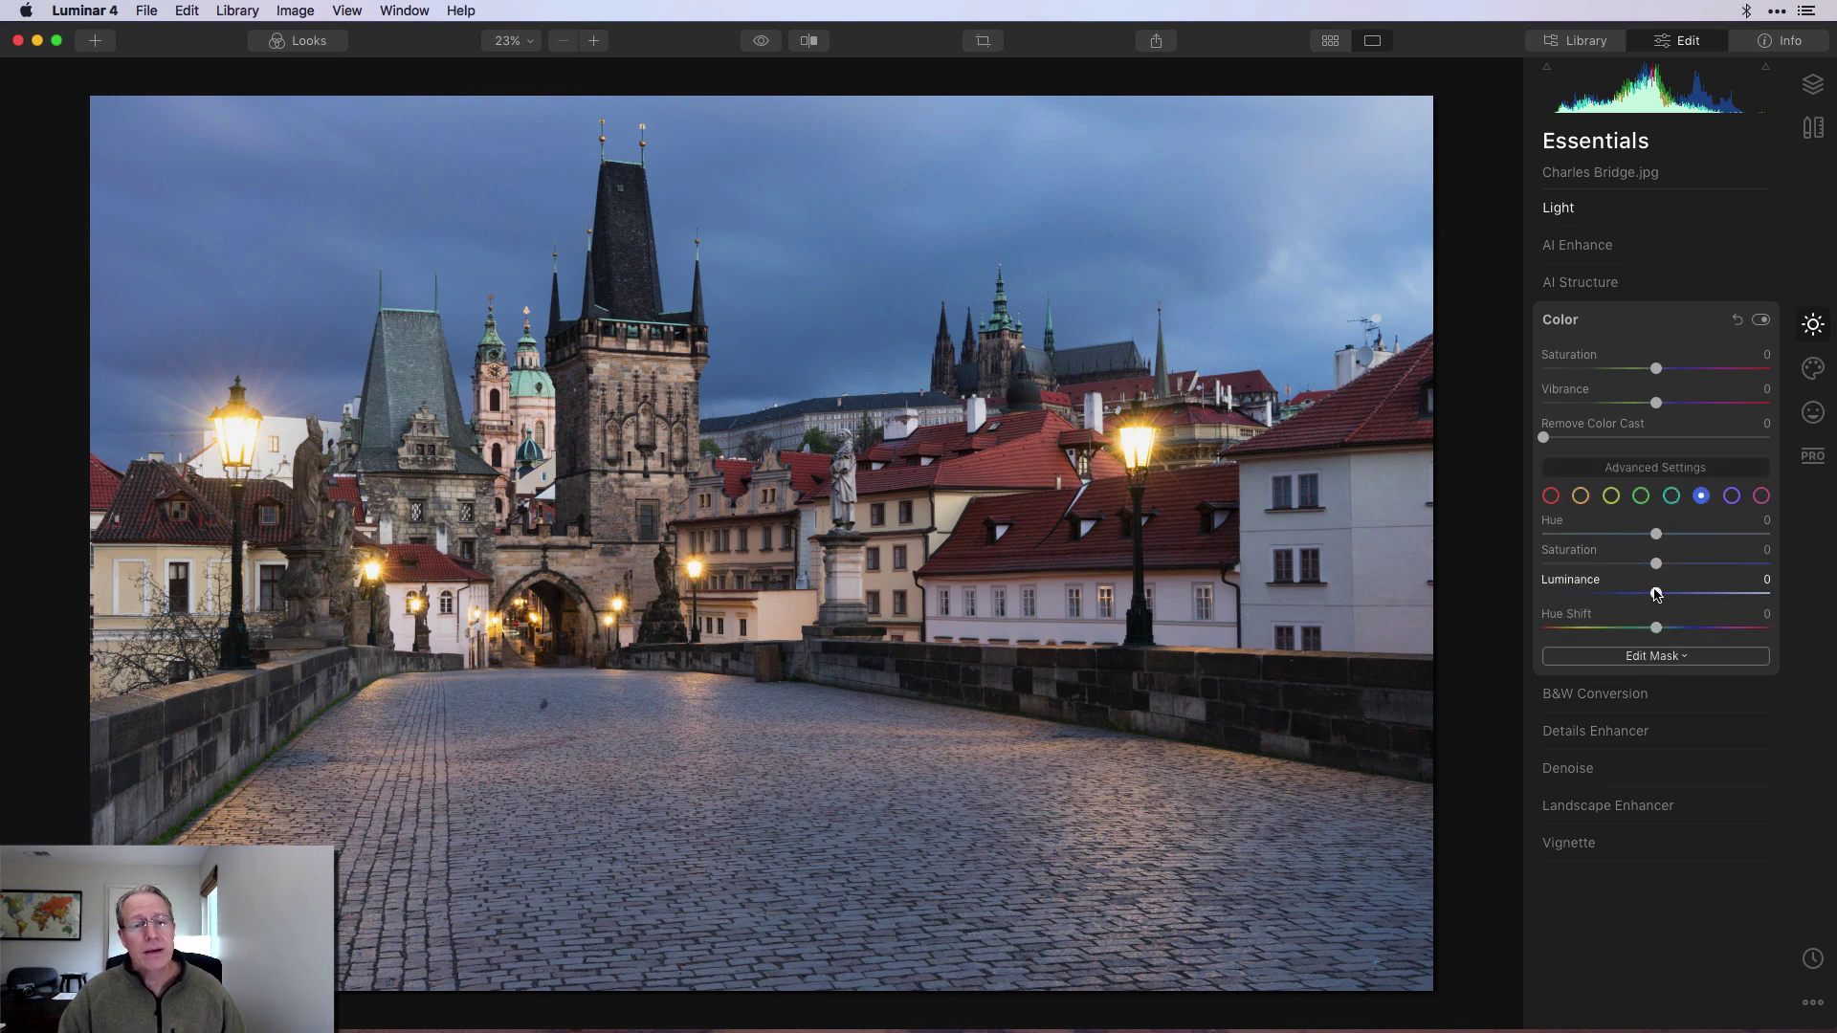
pyautogui.moveTo(1656, 594); pyautogui.dragTo(1613, 595)
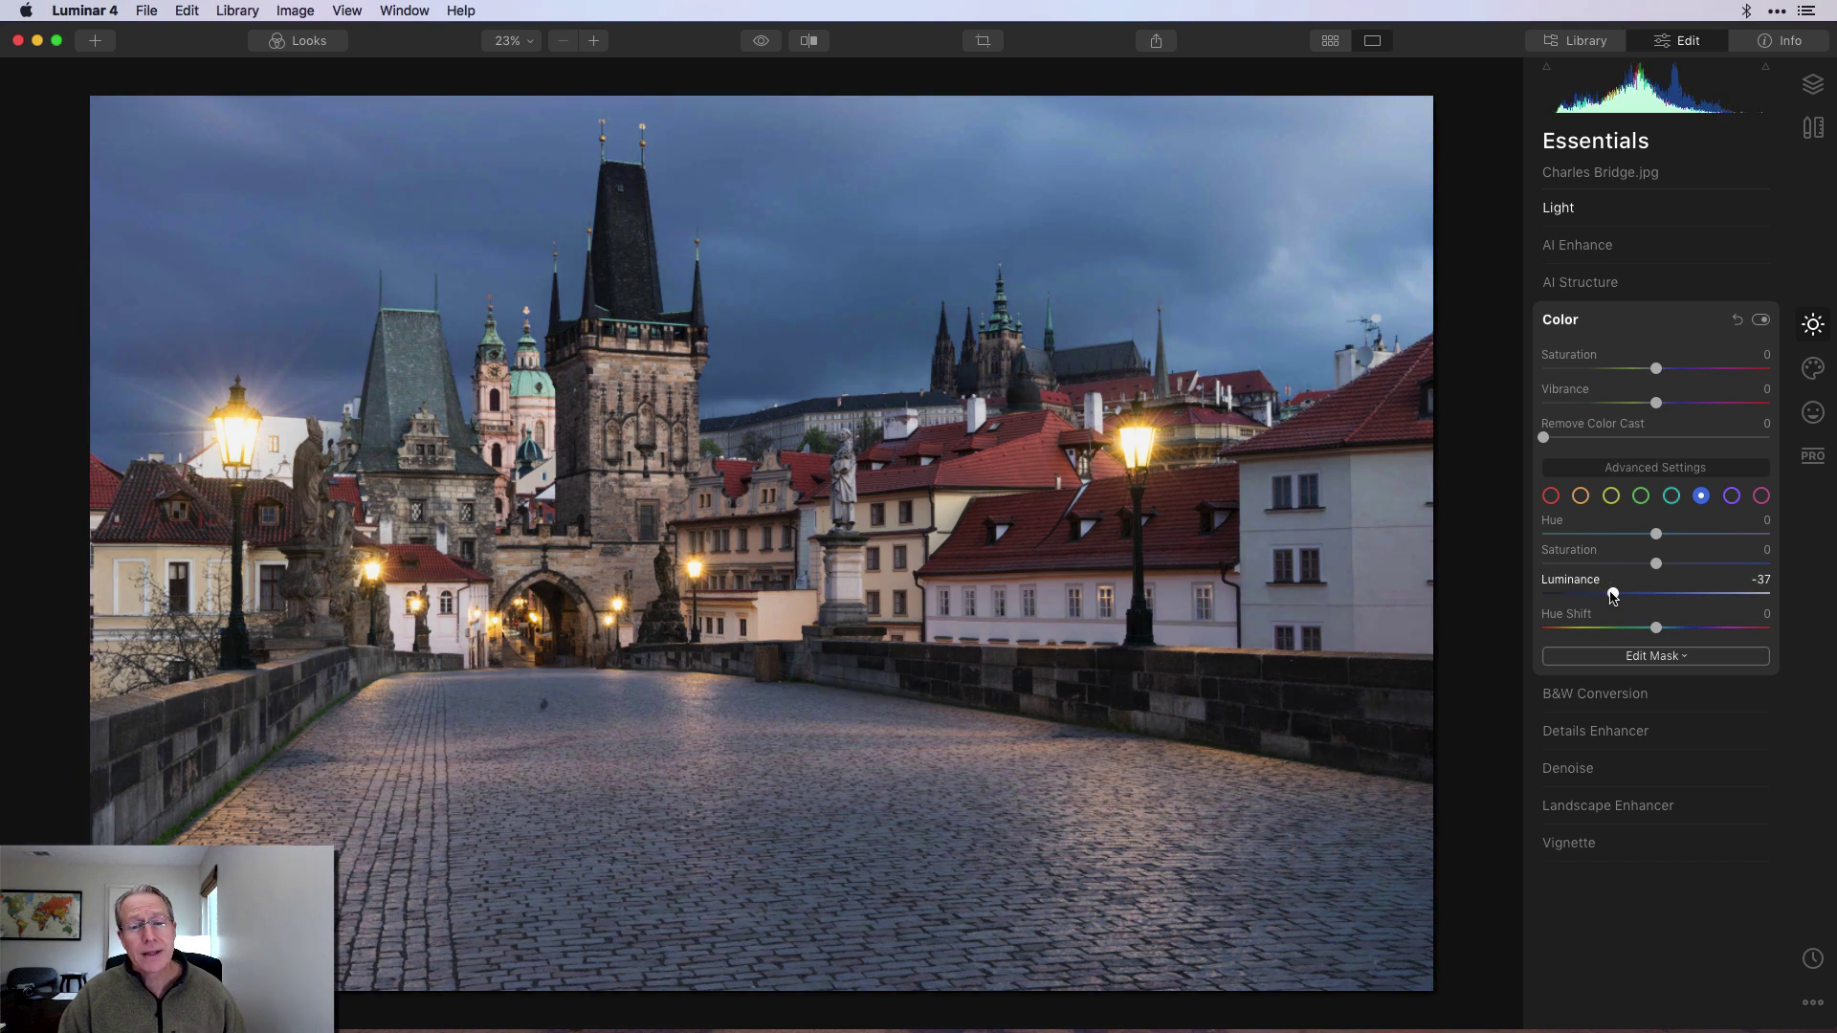
# Raise the luminance of the reds, set the oranges' luminance to 28, and compare the photo with and without the Color adjustments.
pyautogui.click(1550, 496)
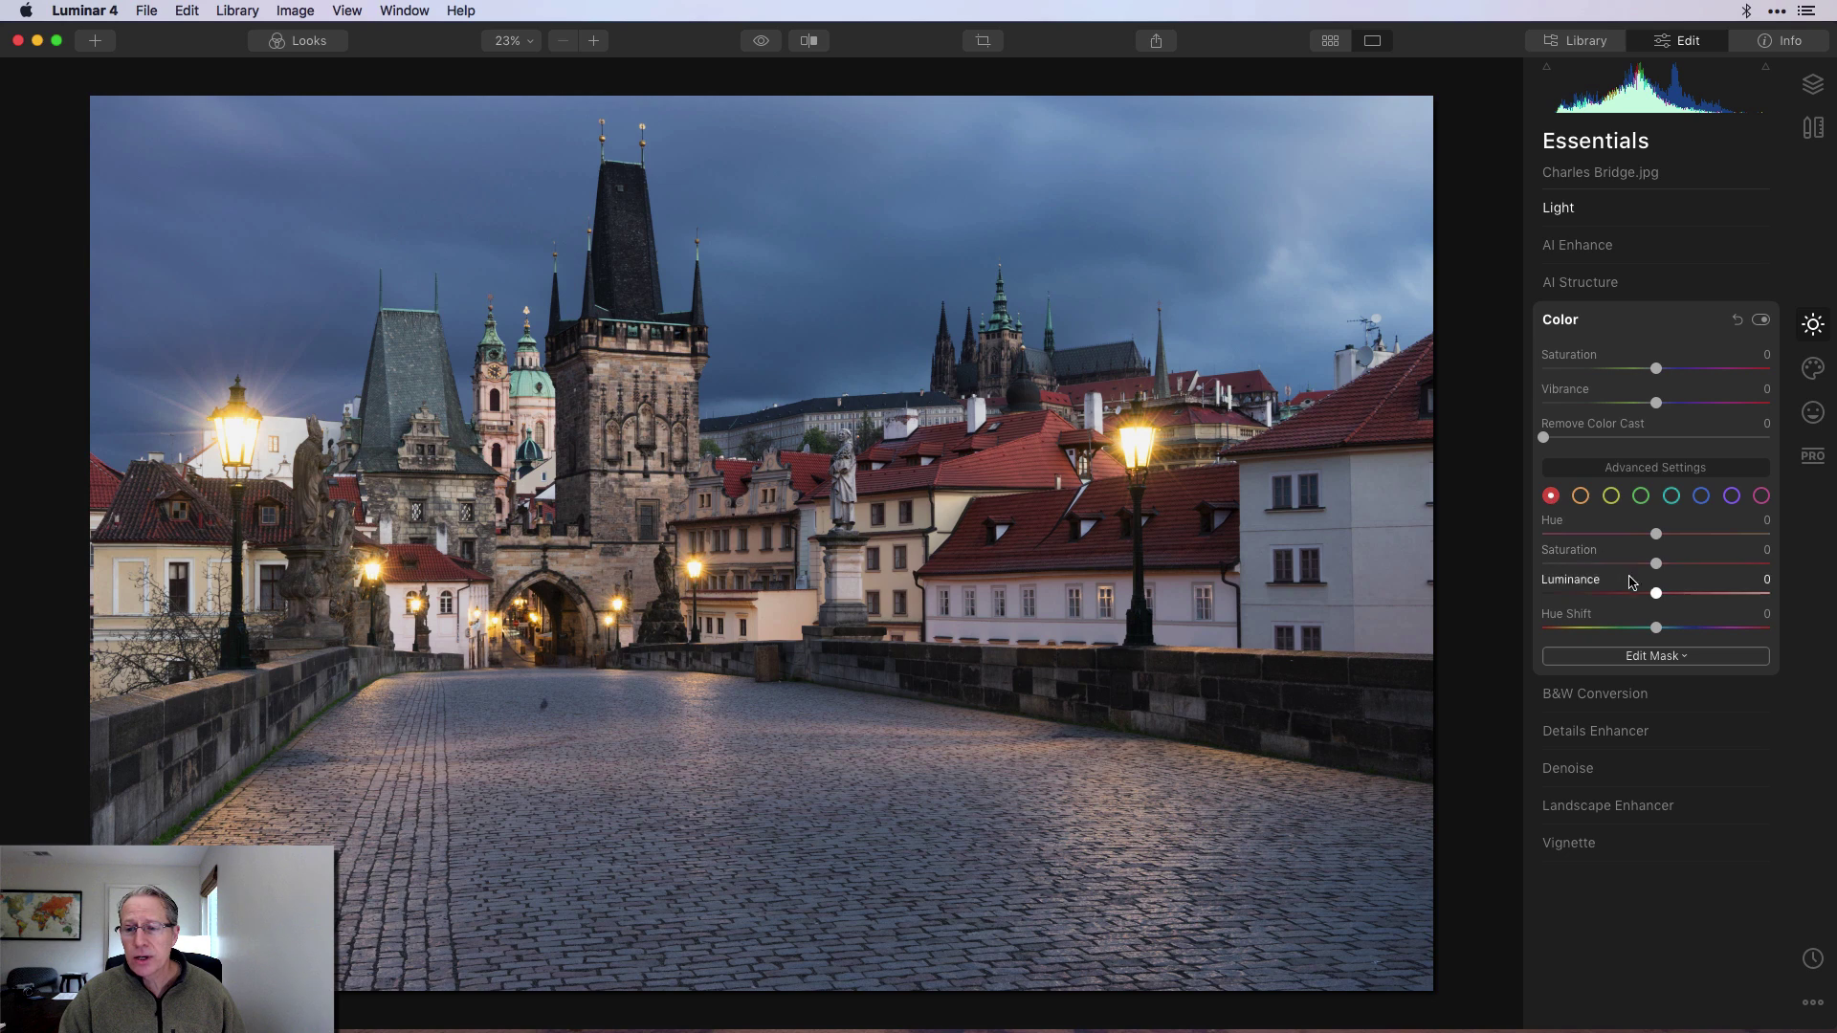
pyautogui.moveTo(1656, 594)
pyautogui.mouseDown()
pyautogui.moveTo(1619, 595)
pyautogui.moveTo(1698, 564)
pyautogui.moveTo(1634, 535)
pyautogui.moveTo(1661, 594)
pyautogui.moveTo(1710, 593)
pyautogui.moveTo(1686, 594)
pyautogui.mouseUp()
pyautogui.click(1611, 496)
pyautogui.click(1581, 495)
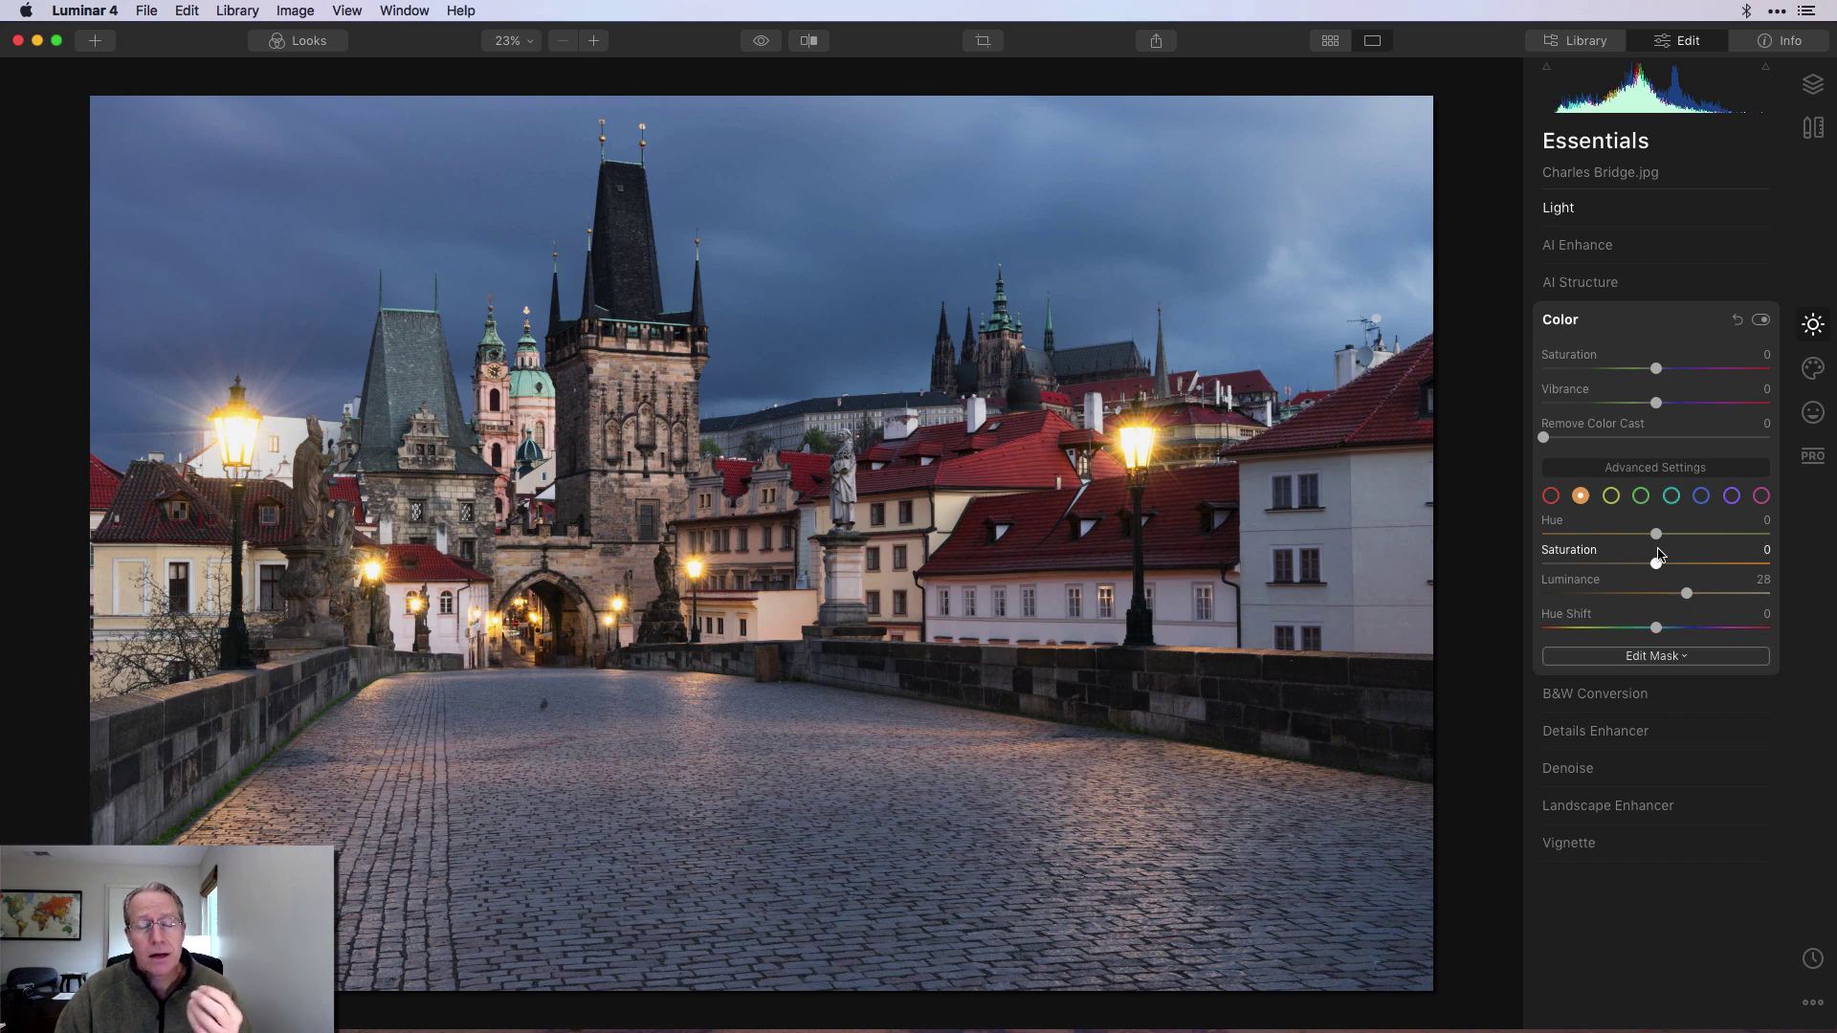
pyautogui.click(1760, 322)
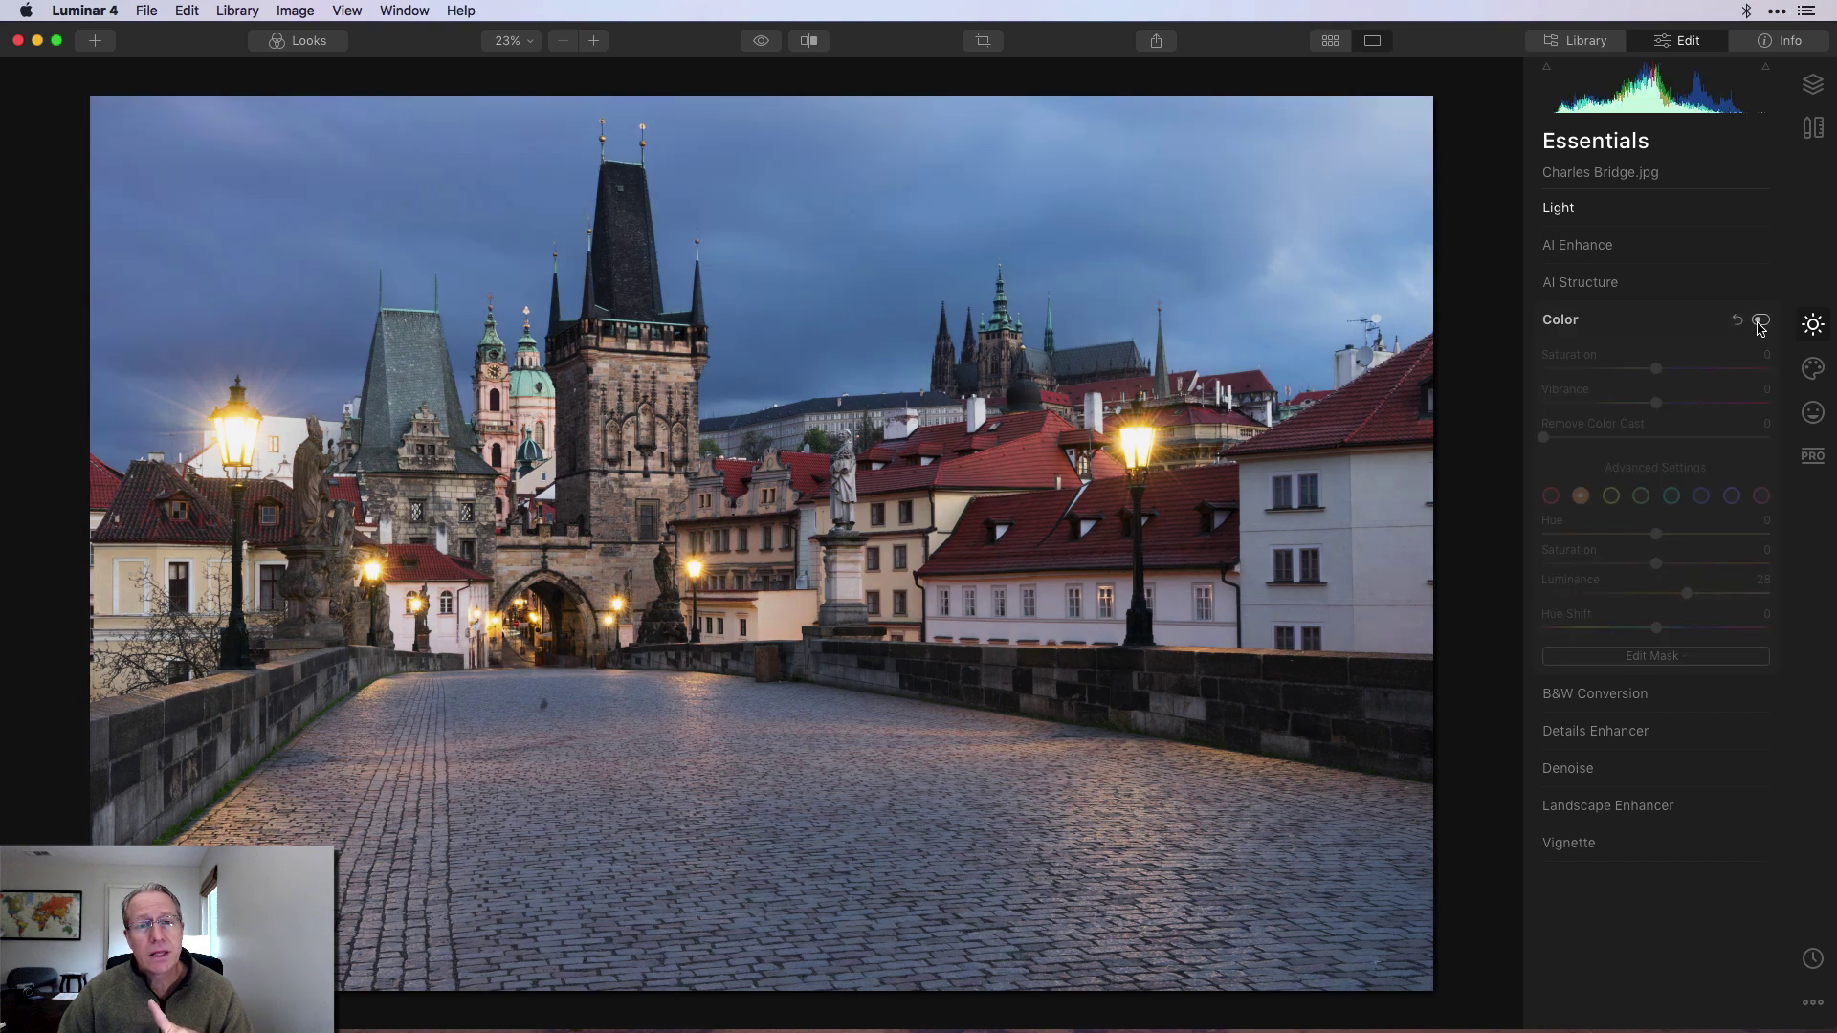
pyautogui.click(1759, 321)
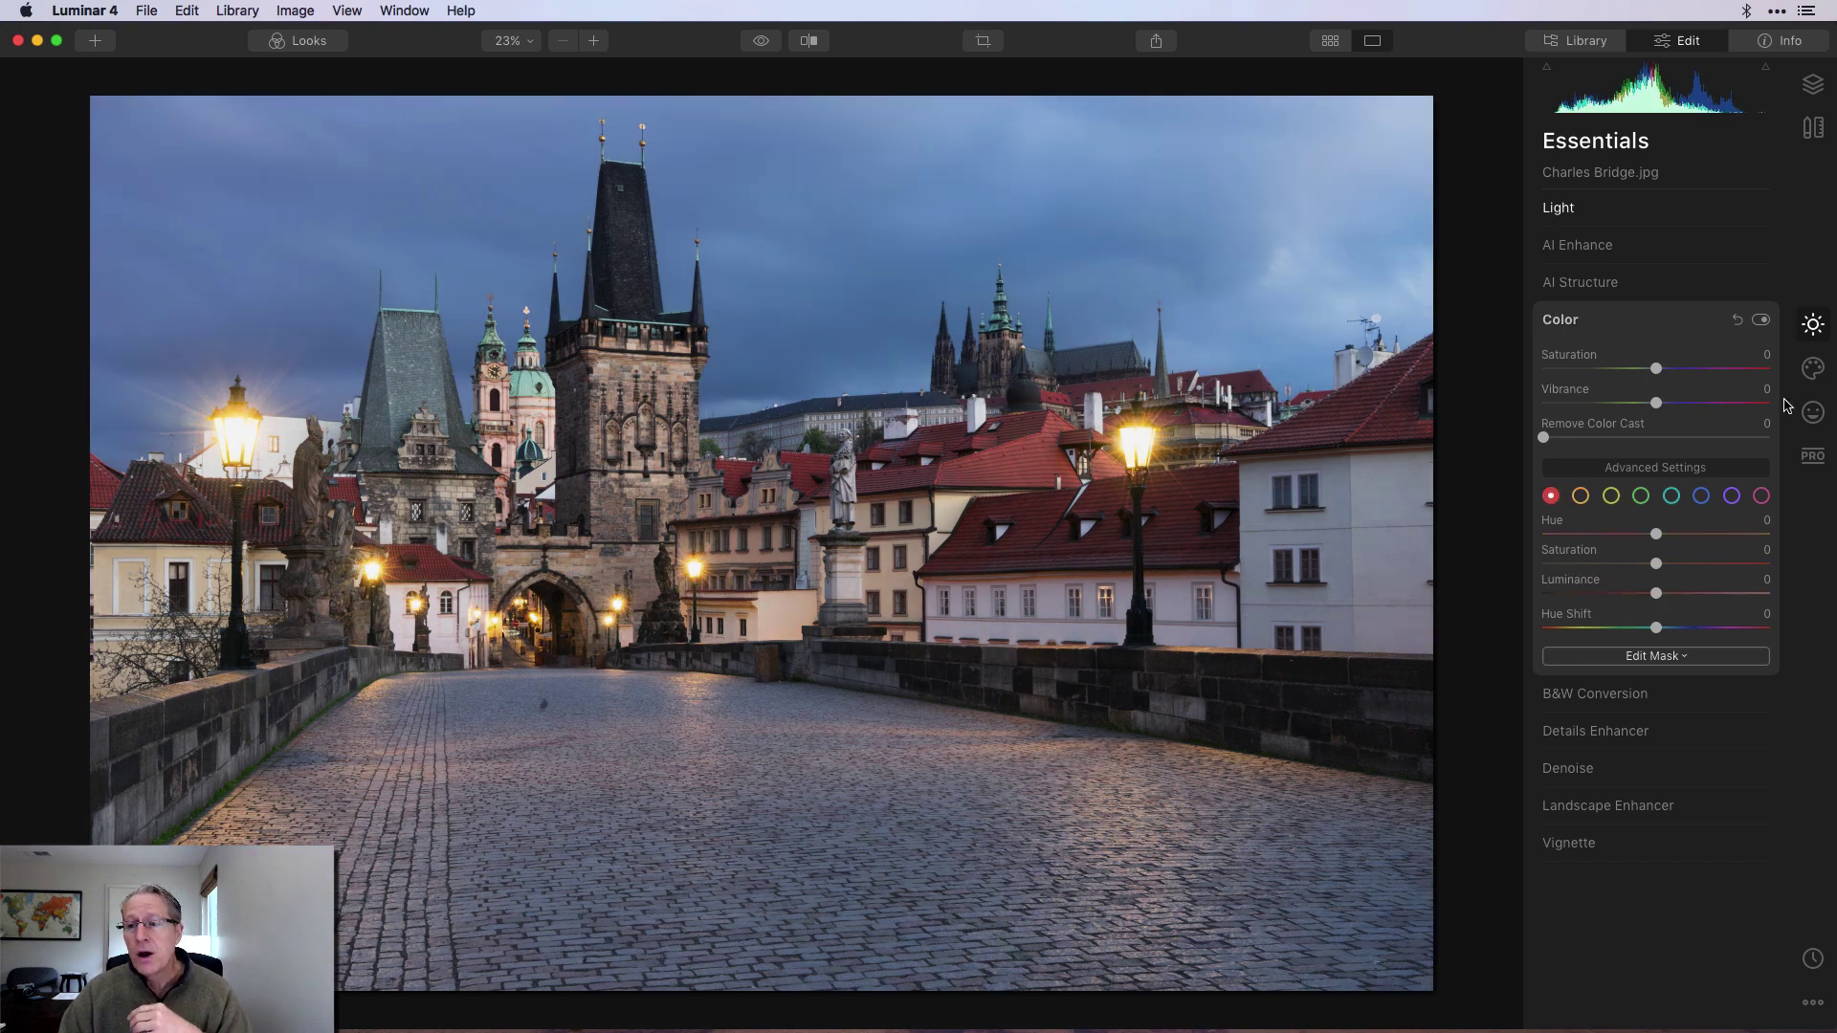
pyautogui.click(1812, 369)
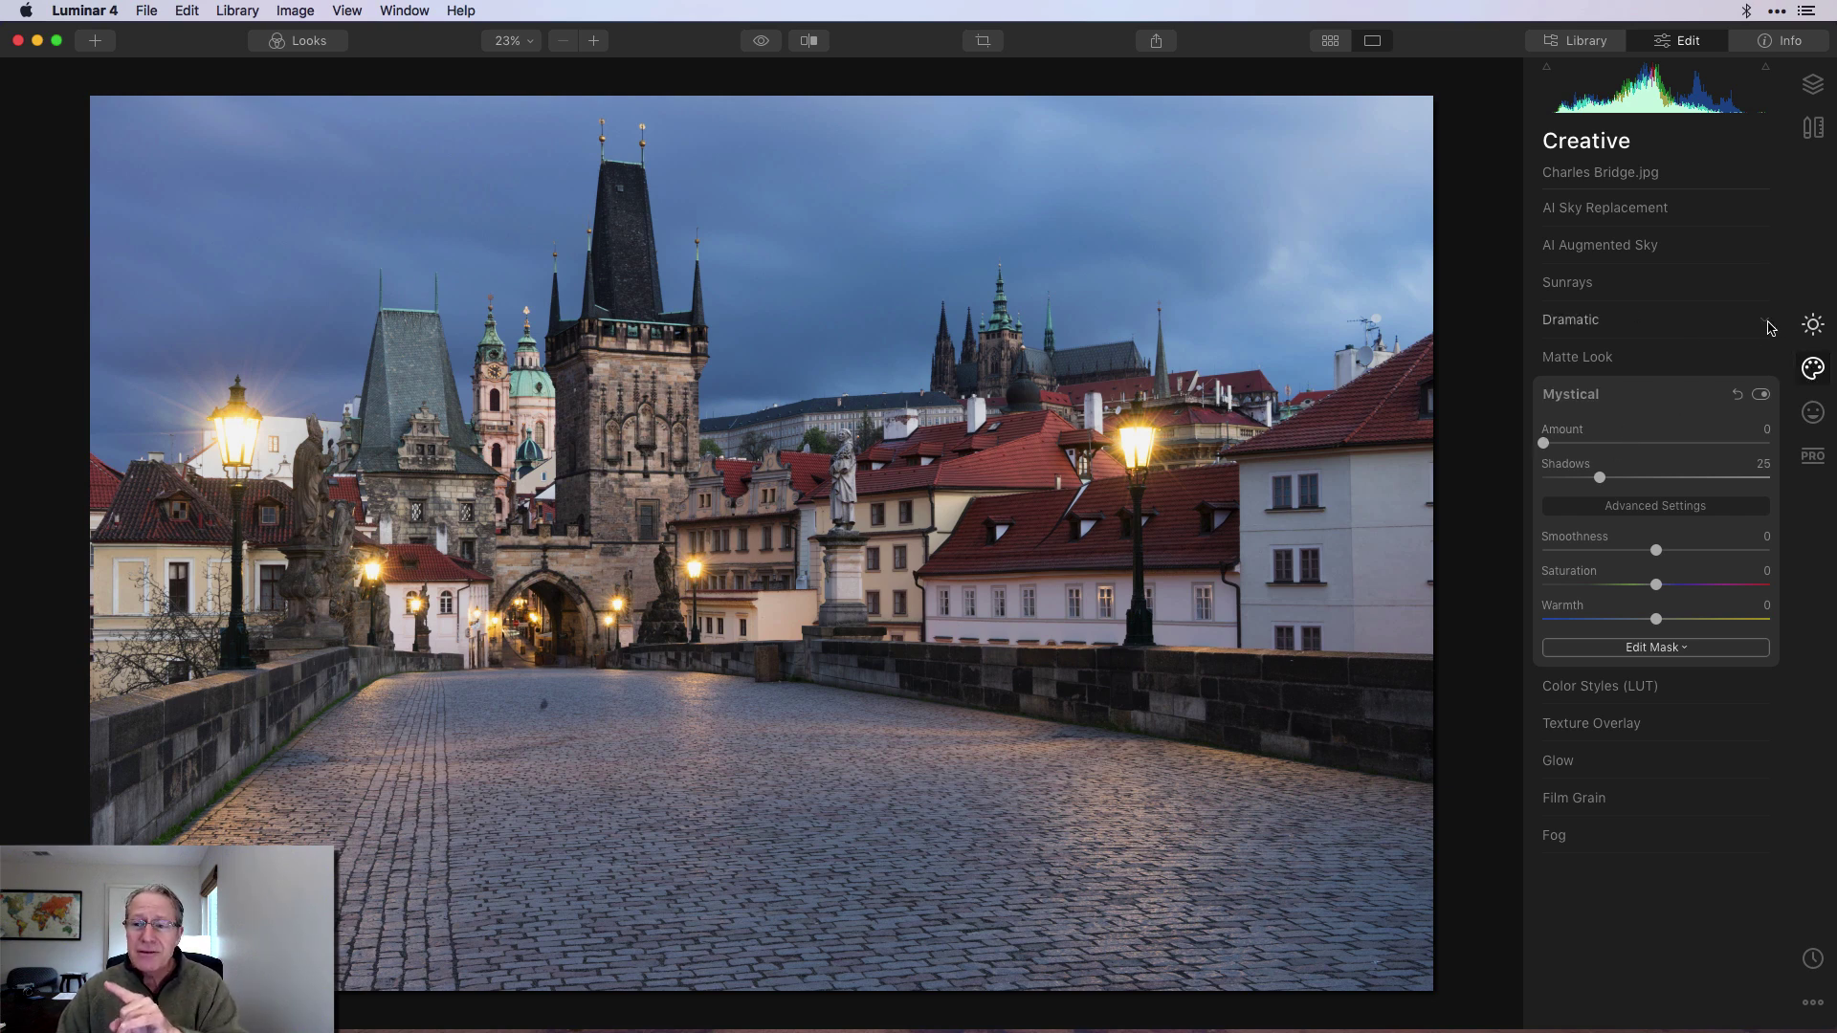
pyautogui.click(1812, 325)
pyautogui.click(1670, 321)
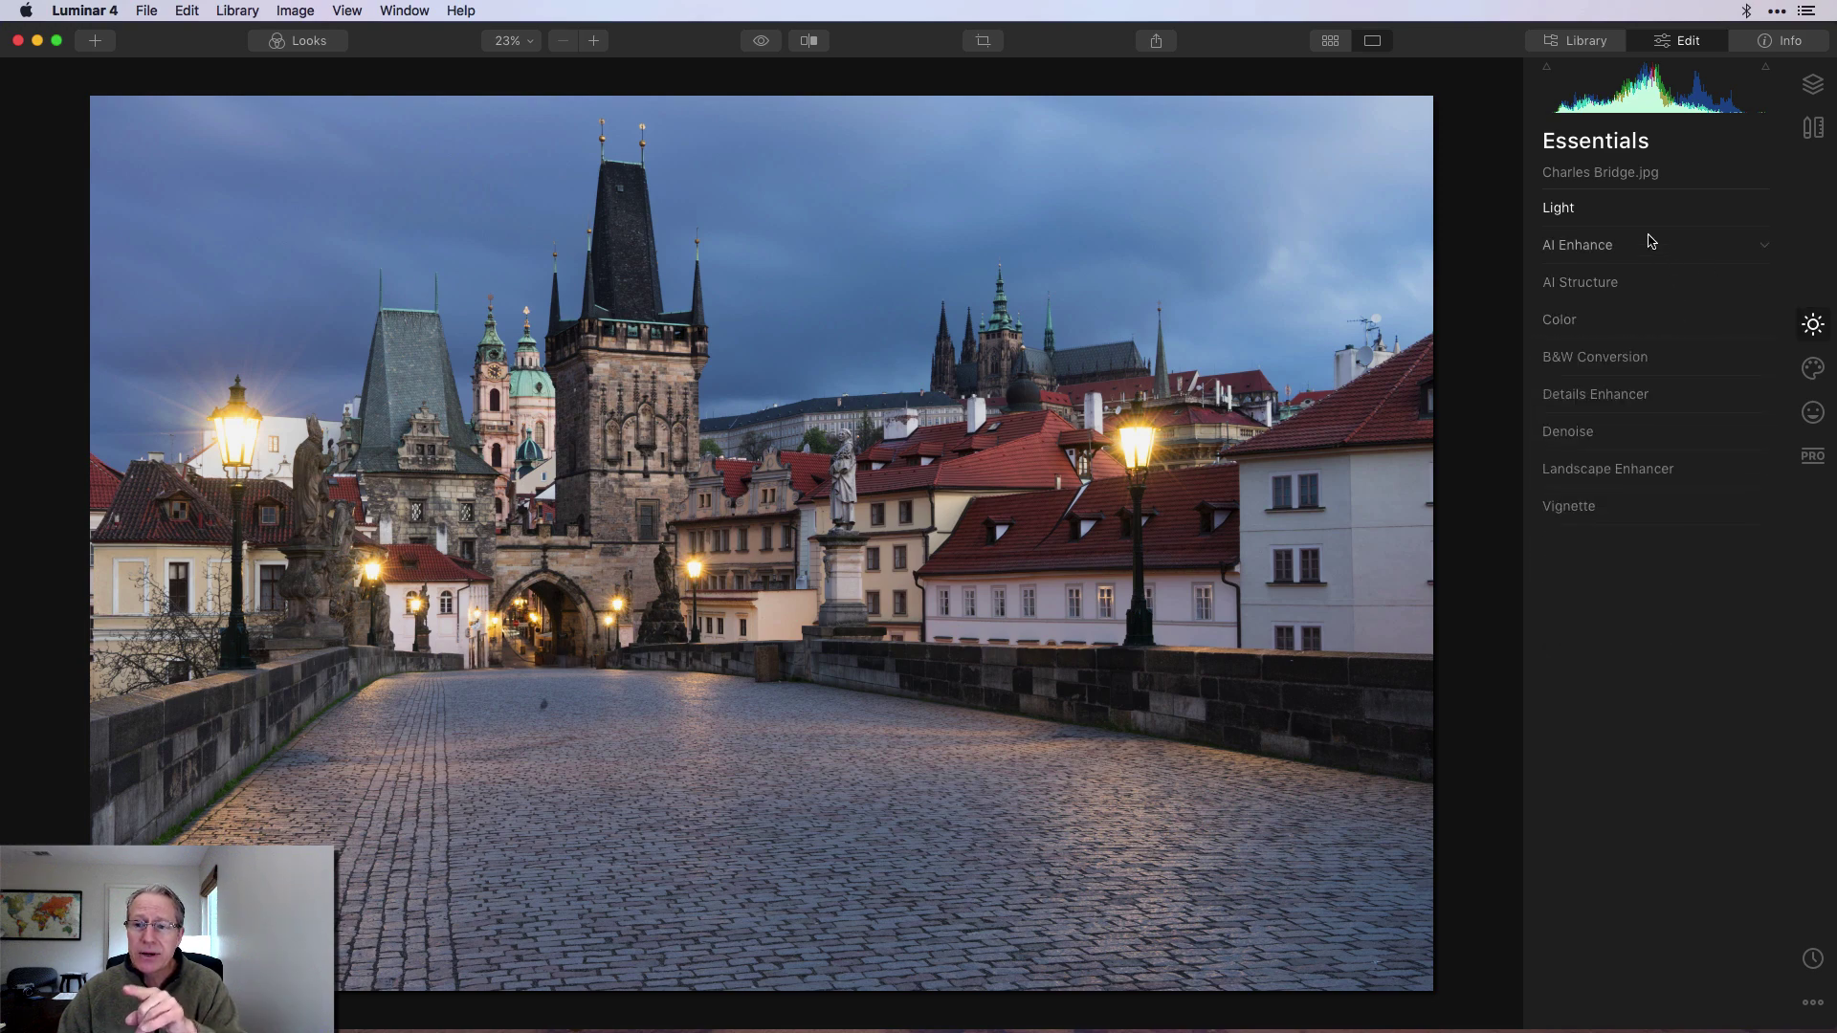
pyautogui.click(1655, 216)
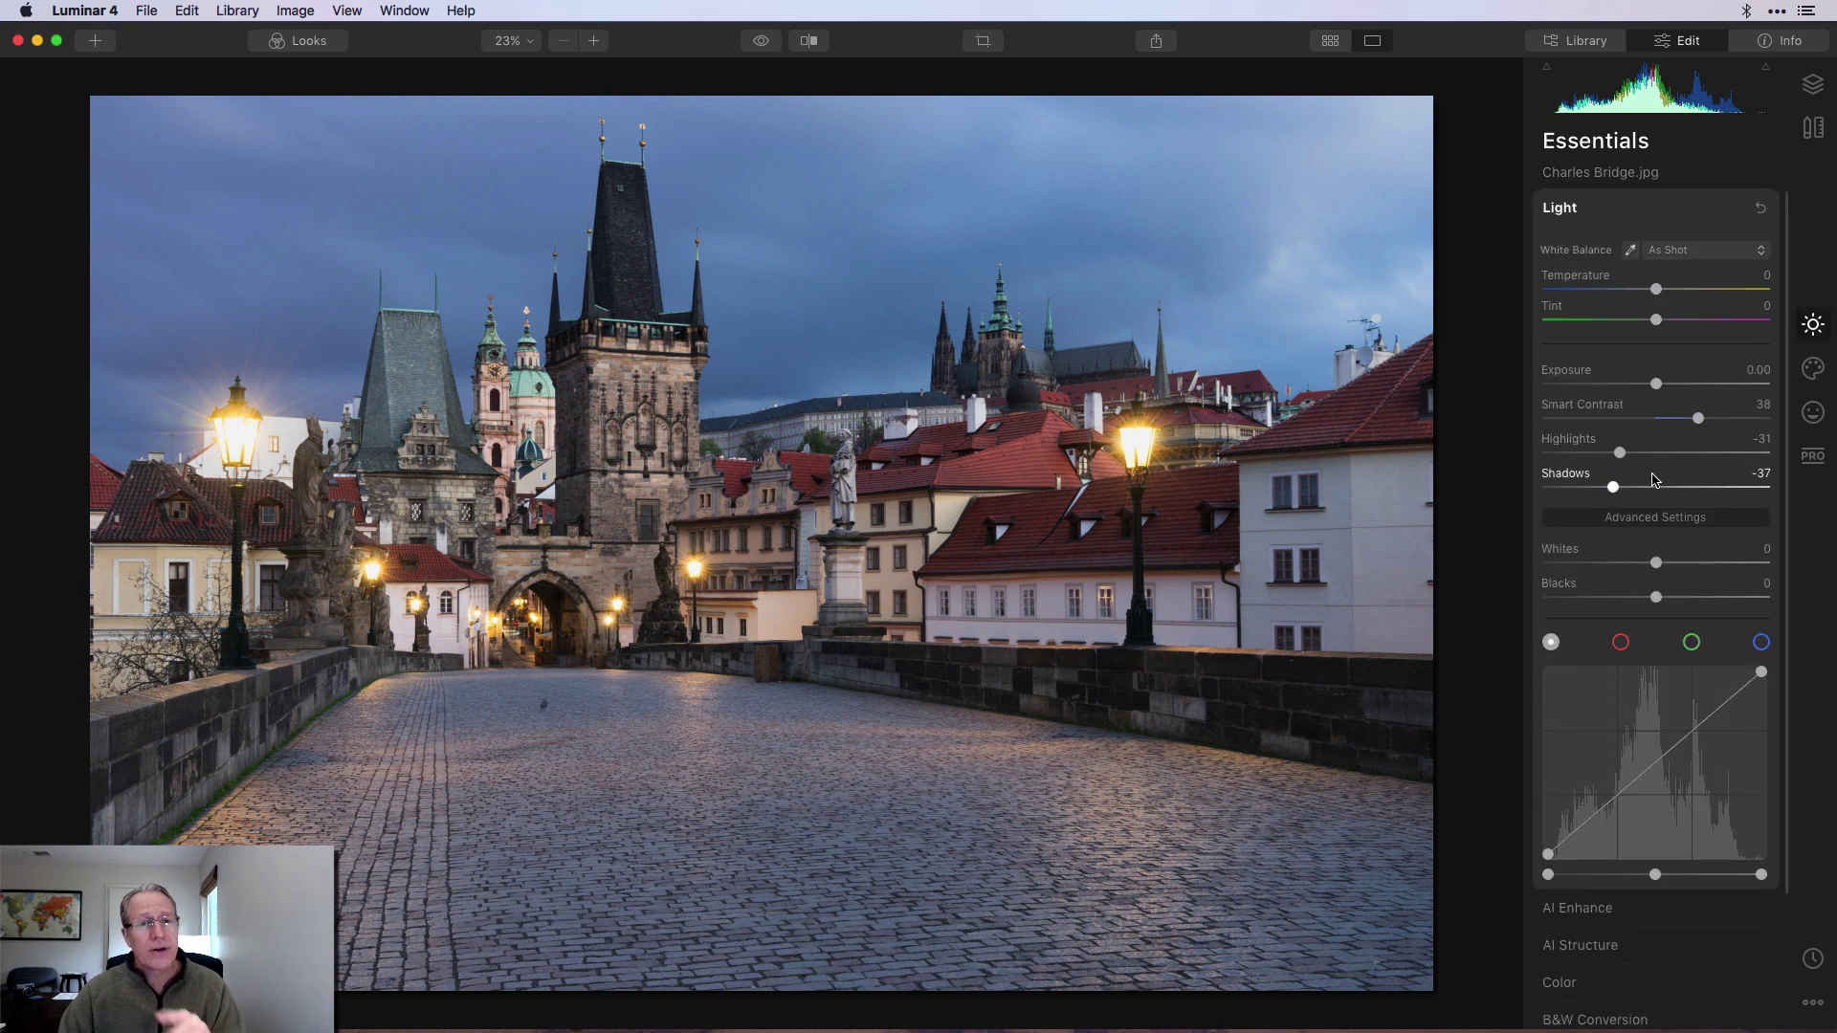
# Set the Mystical filter's Amount to 52.
pyautogui.click(1808, 373)
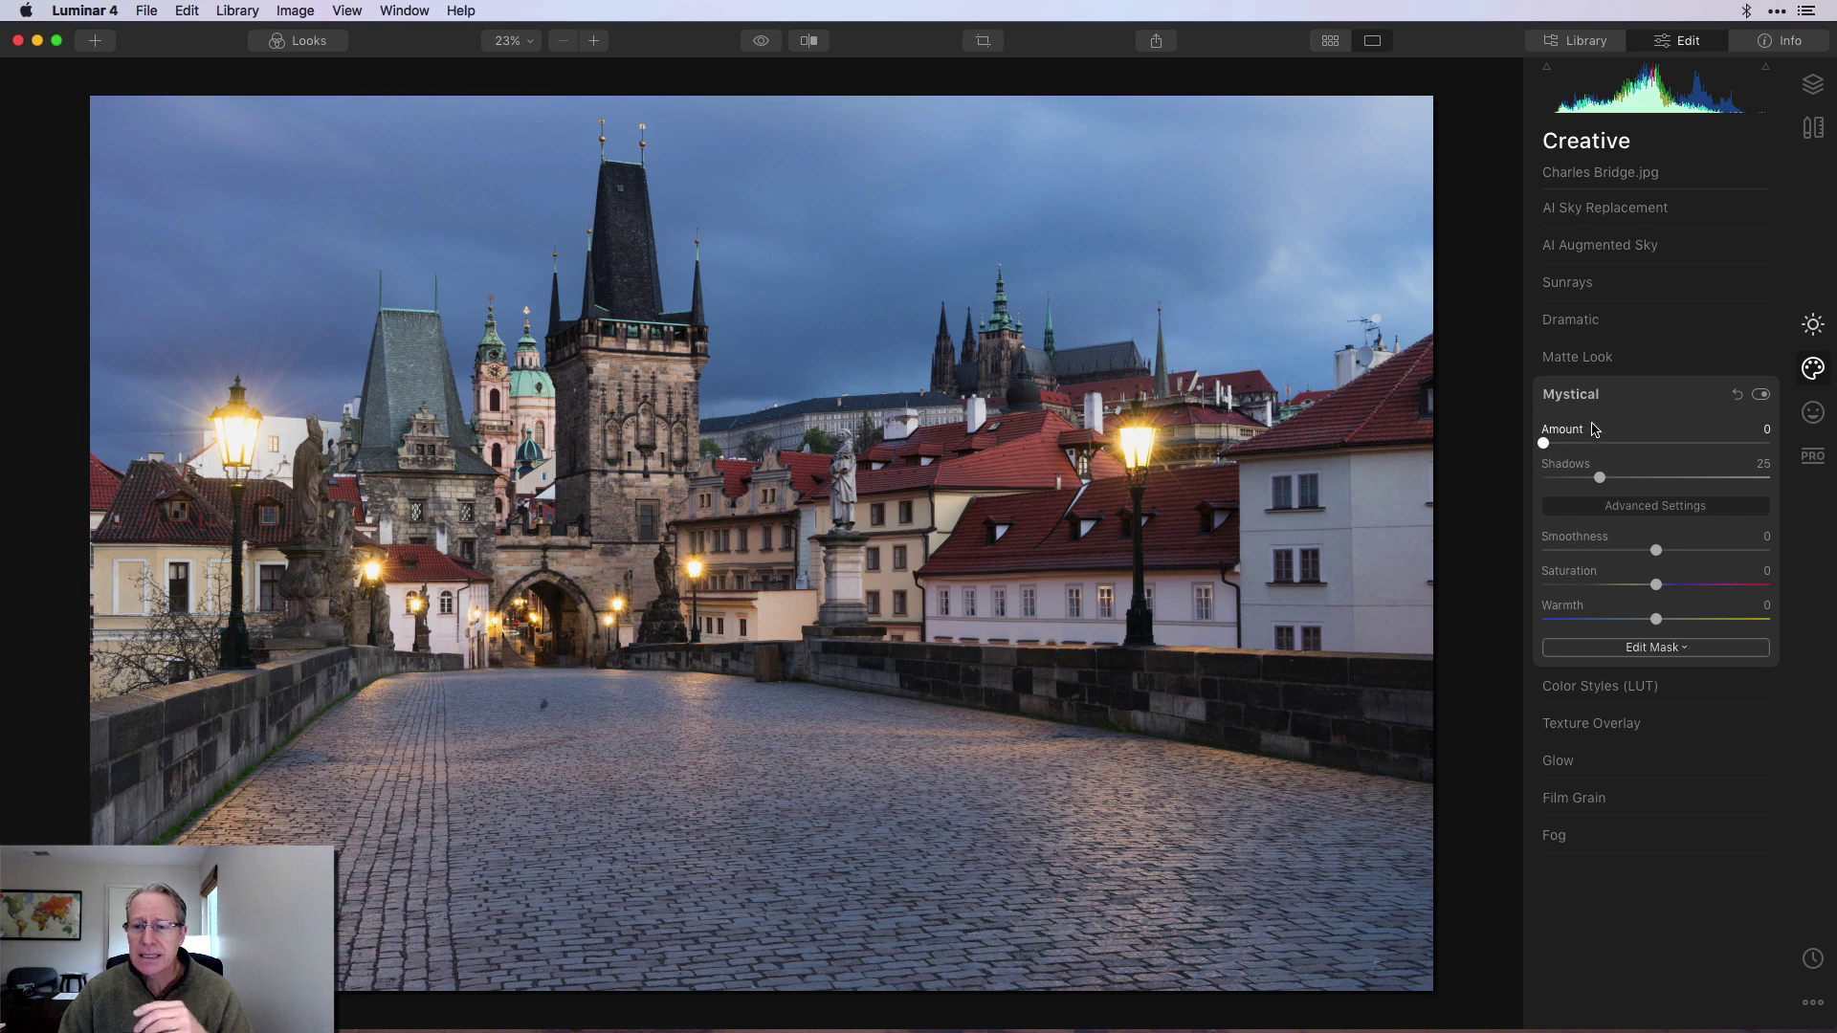
pyautogui.moveTo(1543, 443); pyautogui.dragTo(1664, 444)
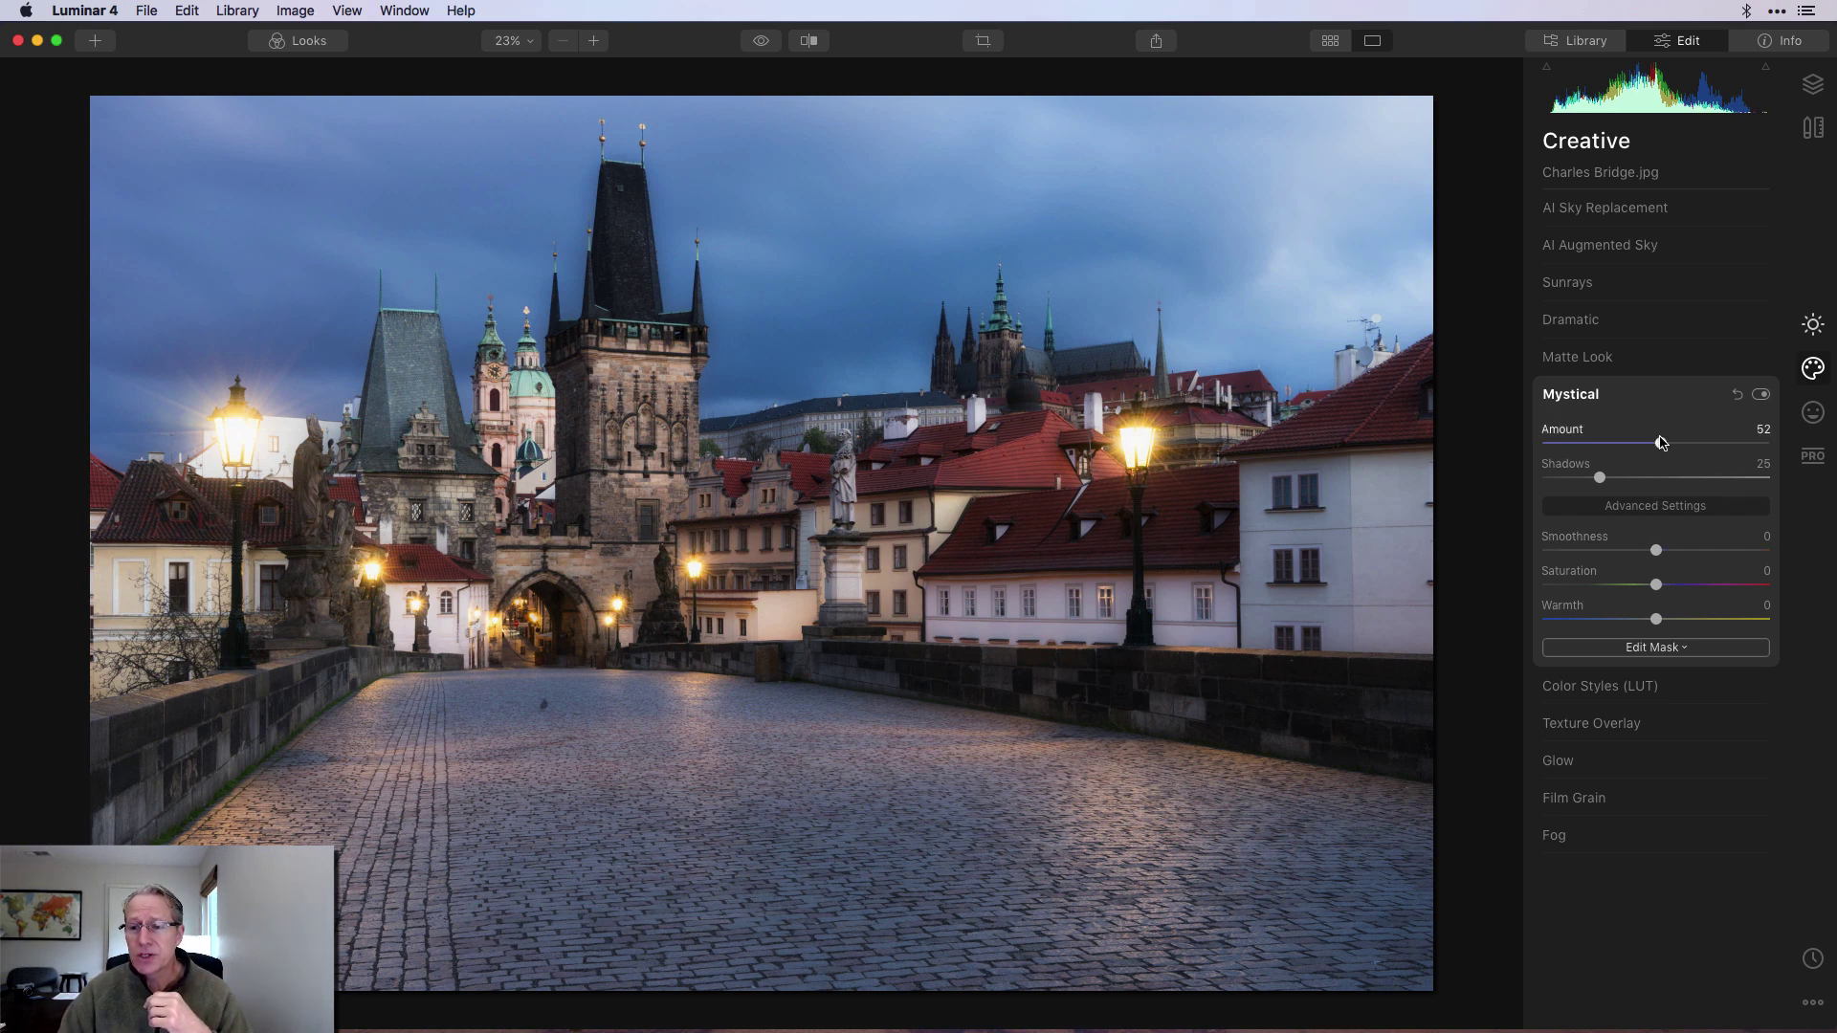
# Set Mystical's Amount to 71 and Shadows to 23, and switch the filter off after comparing the photo with and without it.
pyautogui.moveTo(1661, 442); pyautogui.dragTo(1704, 443)
pyautogui.moveTo(1600, 477)
pyautogui.mouseDown()
pyautogui.moveTo(1664, 477)
pyautogui.moveTo(1569, 477)
pyautogui.moveTo(1597, 476)
pyautogui.mouseUp()
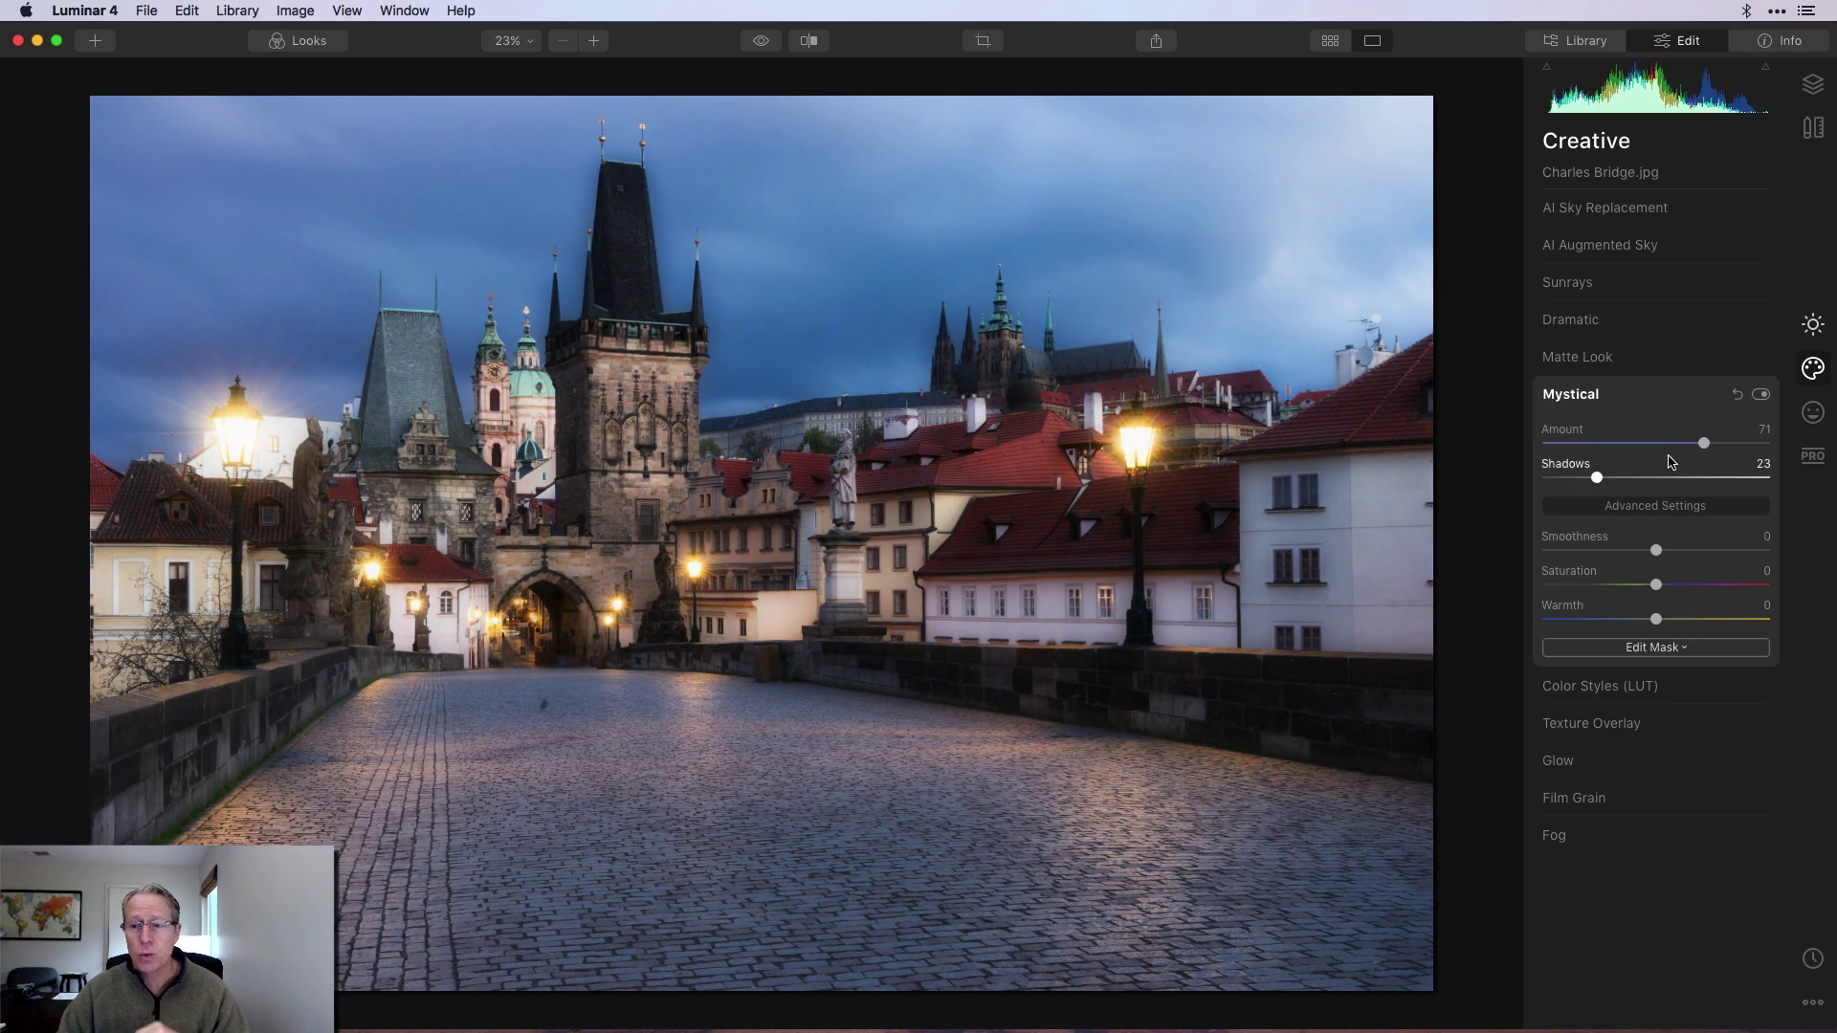
pyautogui.click(1761, 395)
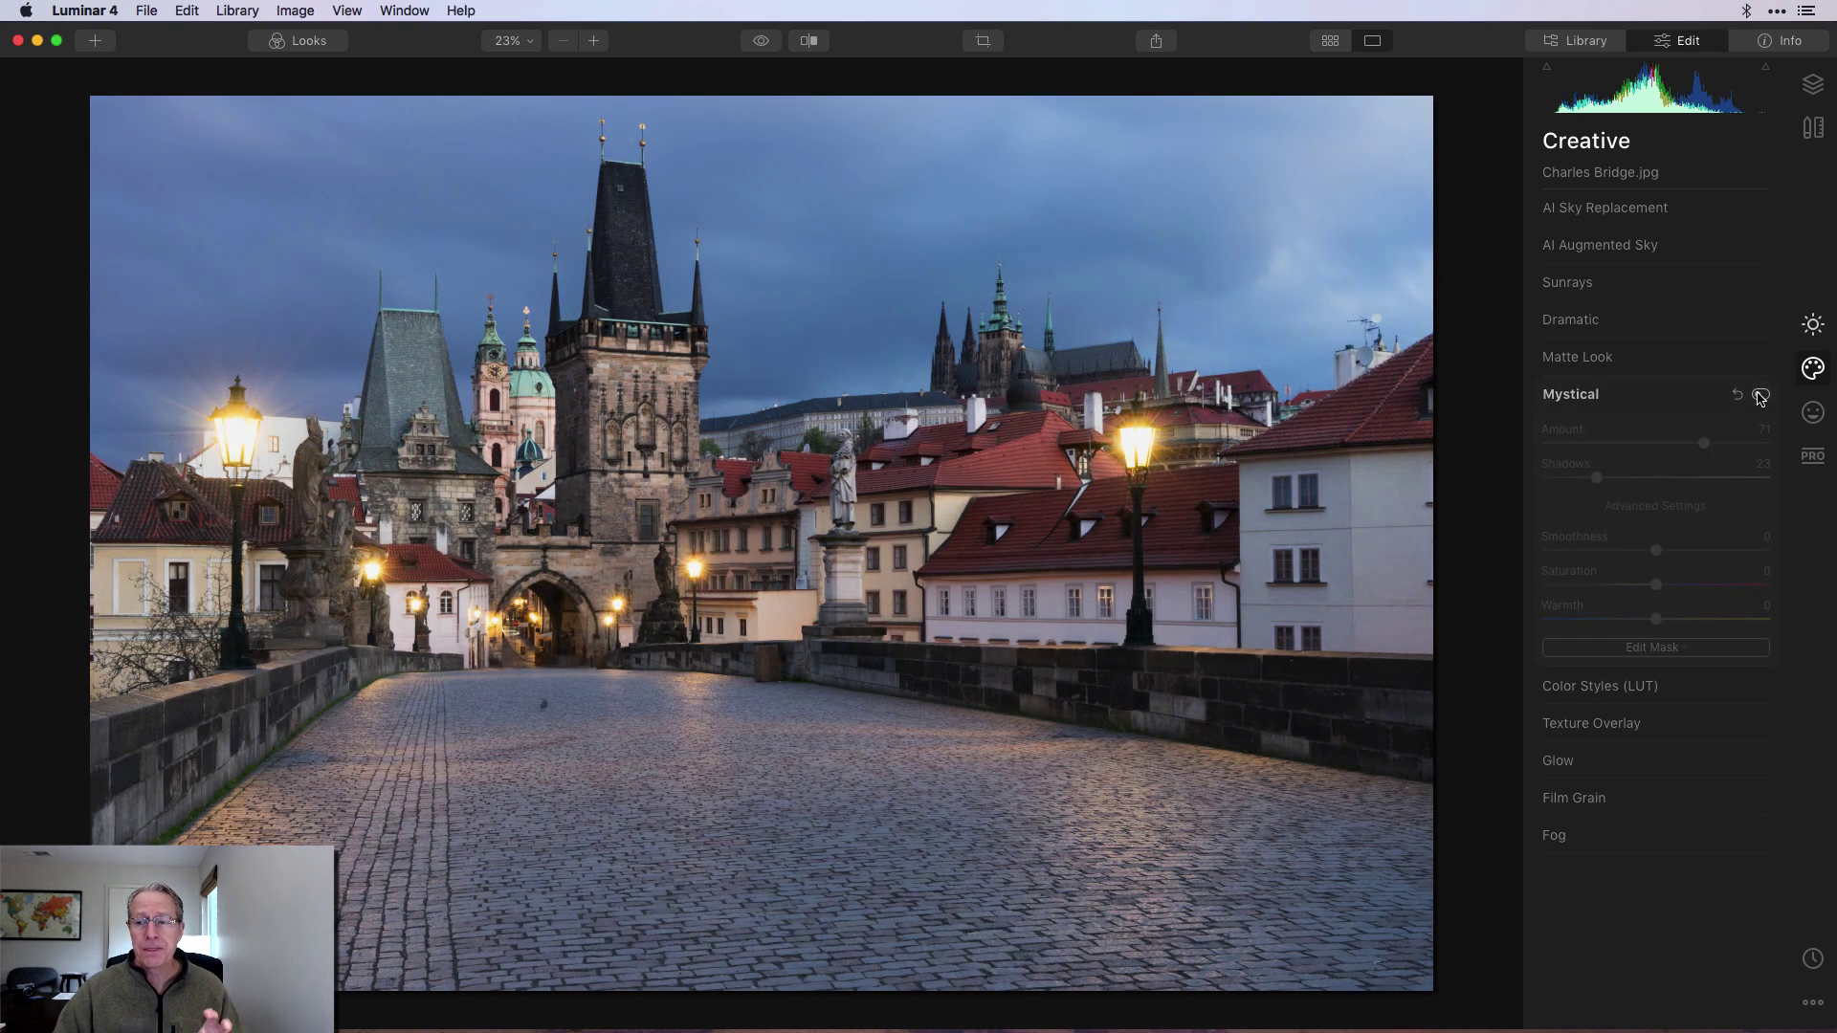
pyautogui.click(1761, 395)
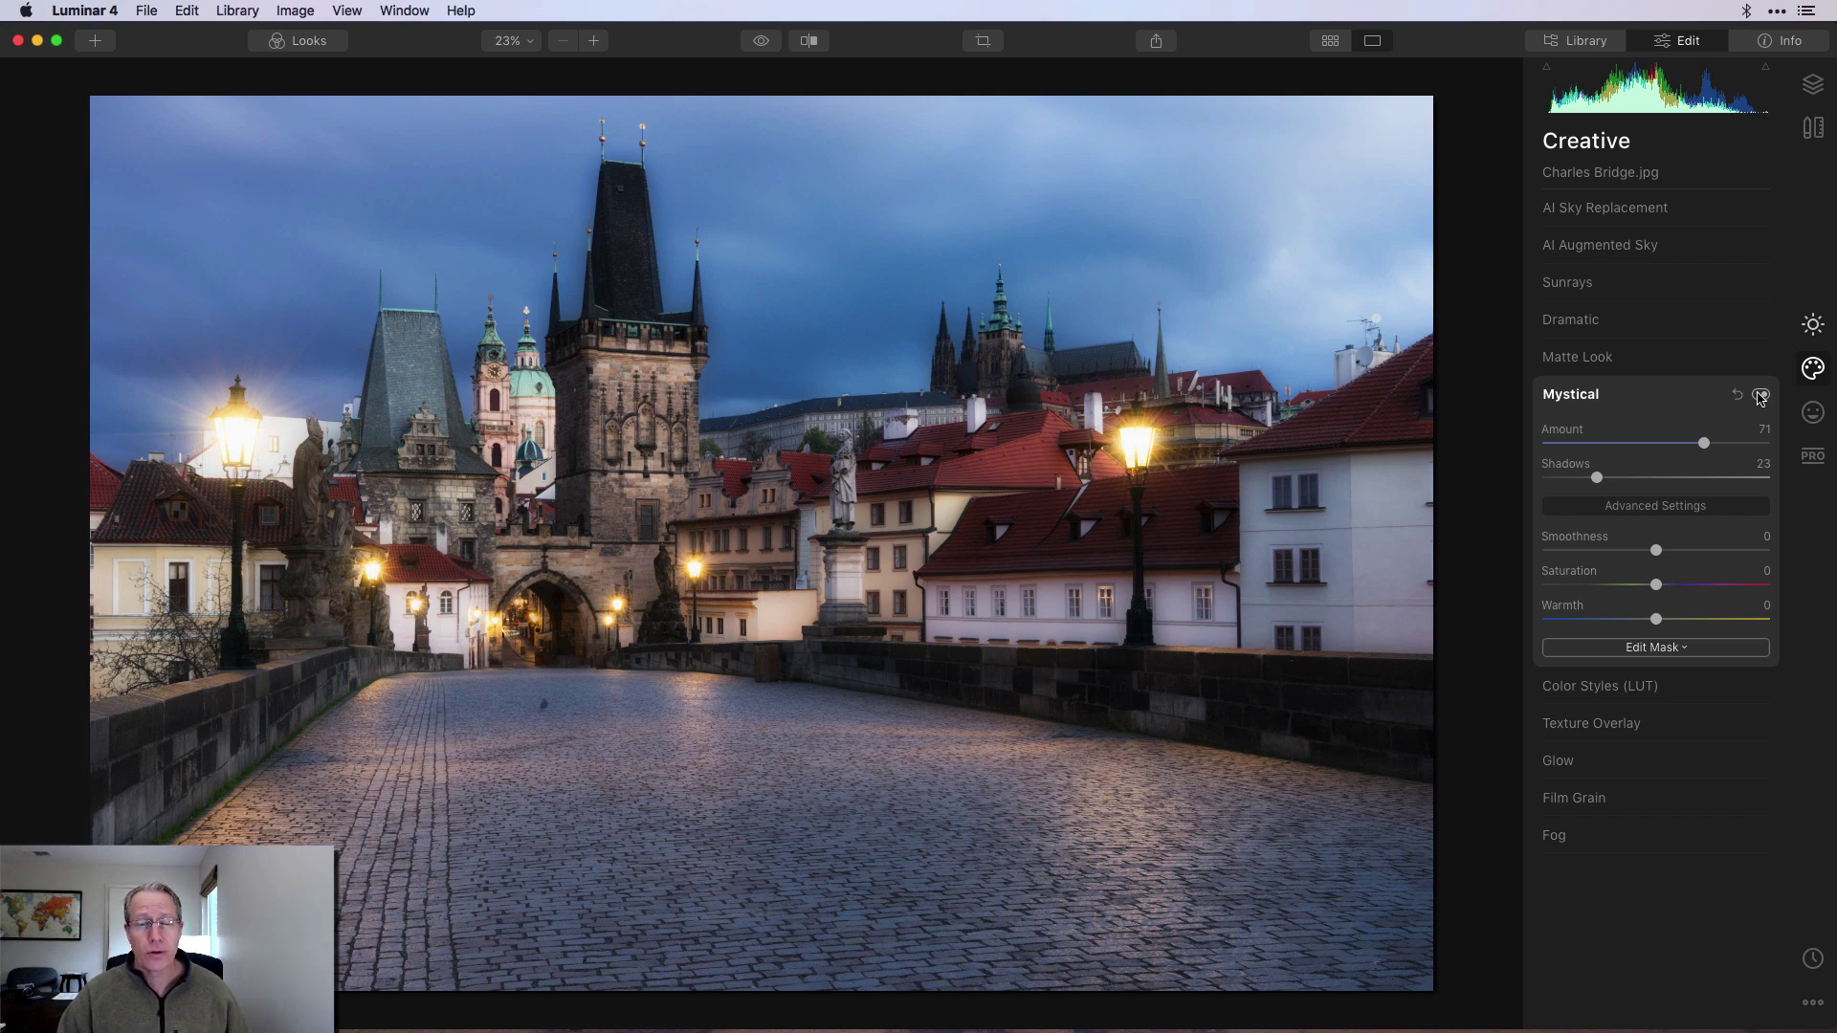
pyautogui.click(1760, 395)
# Apply the Portrait Orton Effect with Type 1 at Amount 53, and compare the photo with and without it.
pyautogui.click(1813, 412)
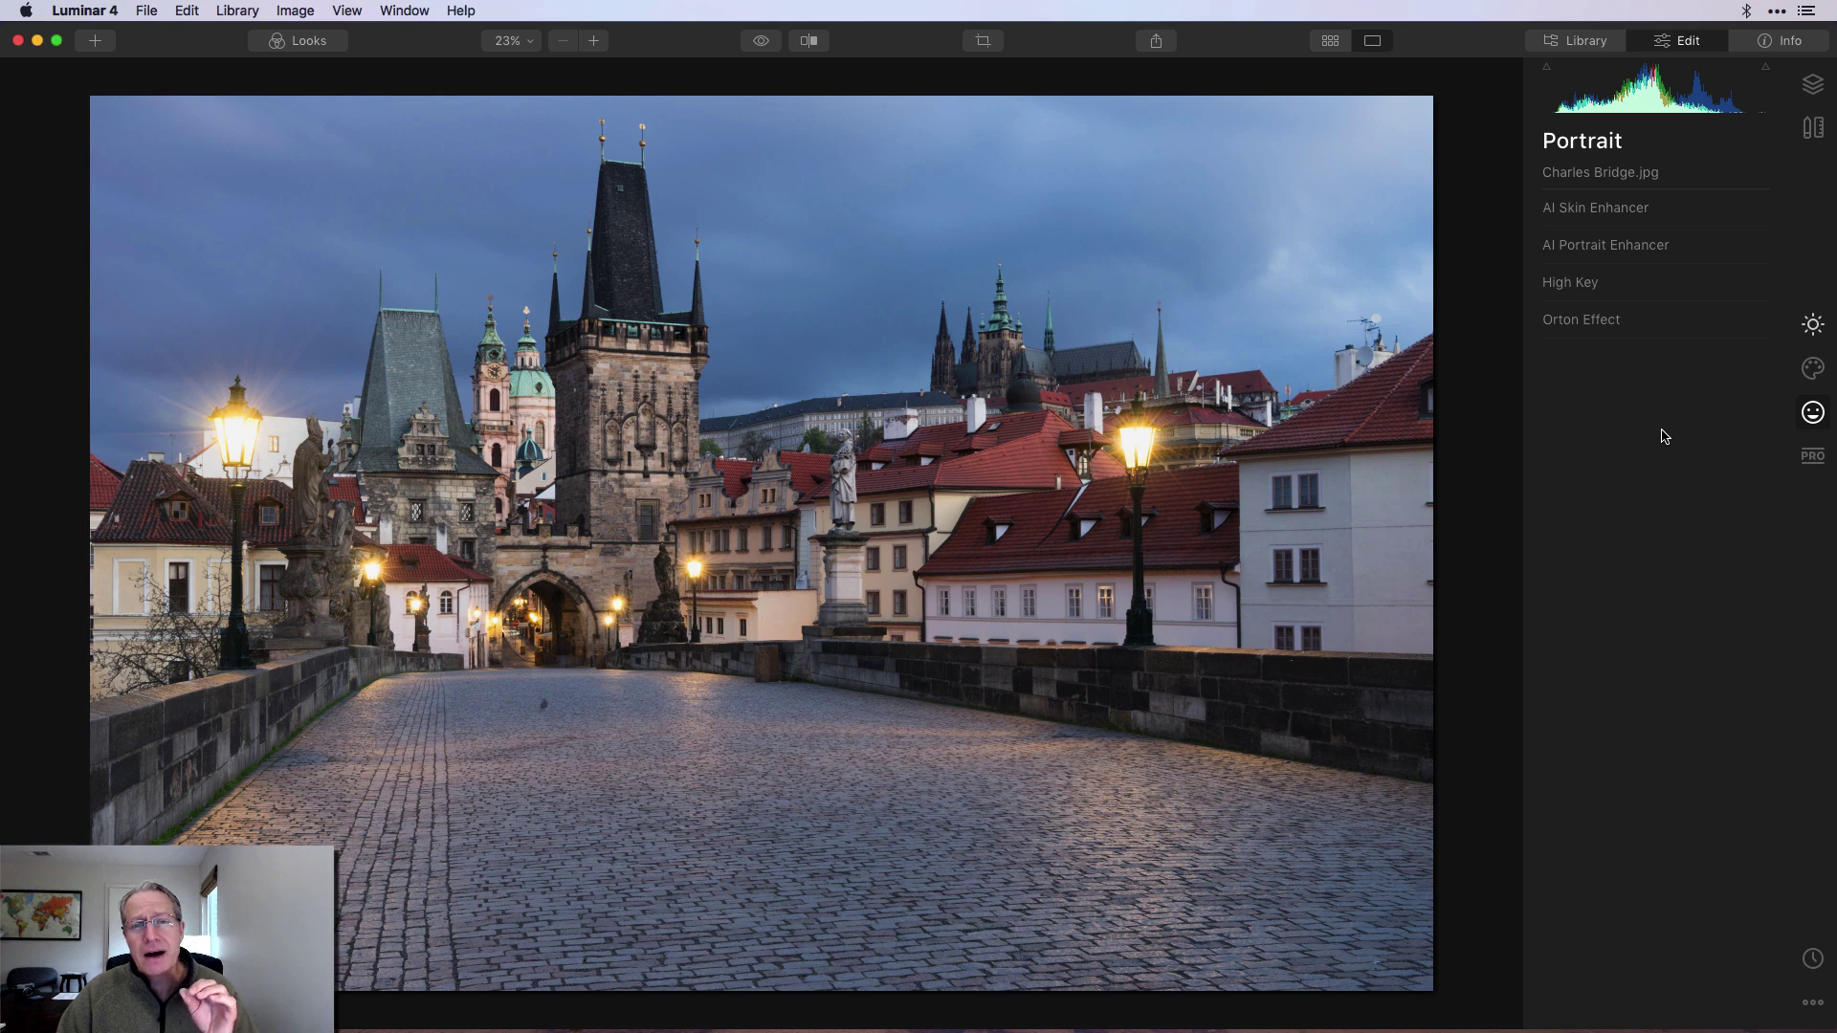
pyautogui.click(1598, 319)
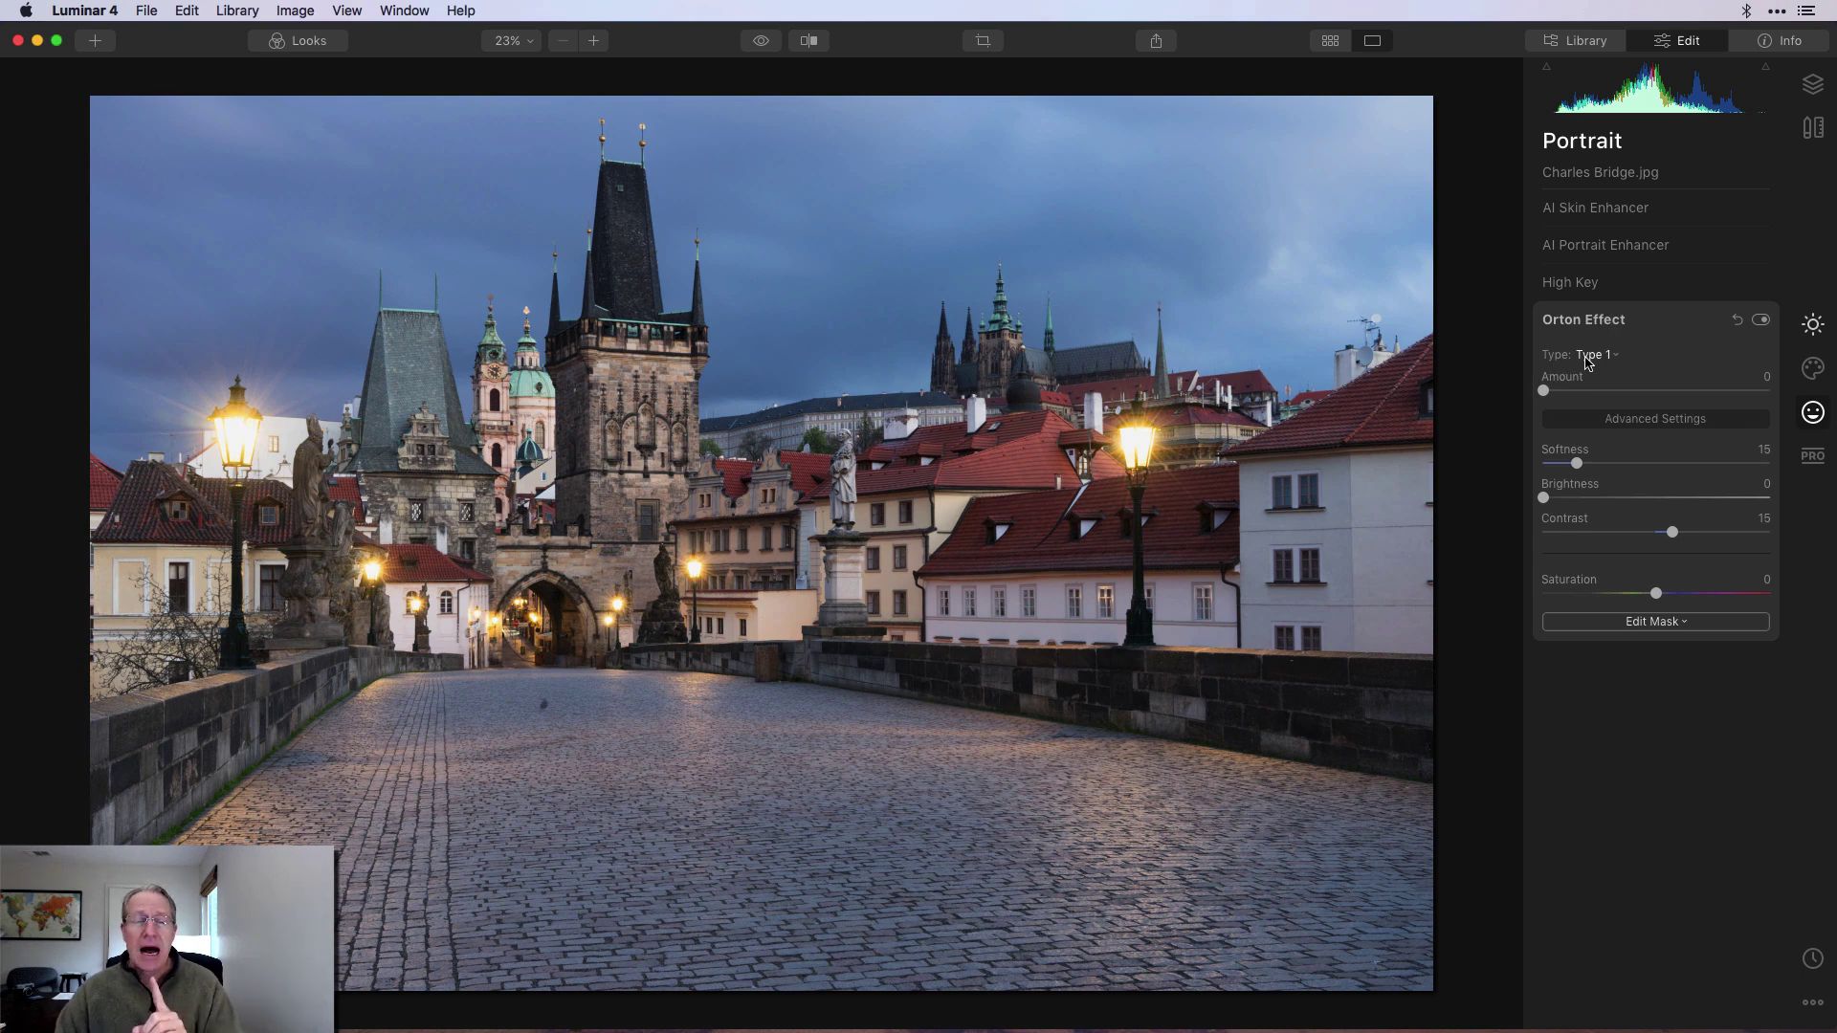
pyautogui.moveTo(1544, 390); pyautogui.dragTo(1674, 376)
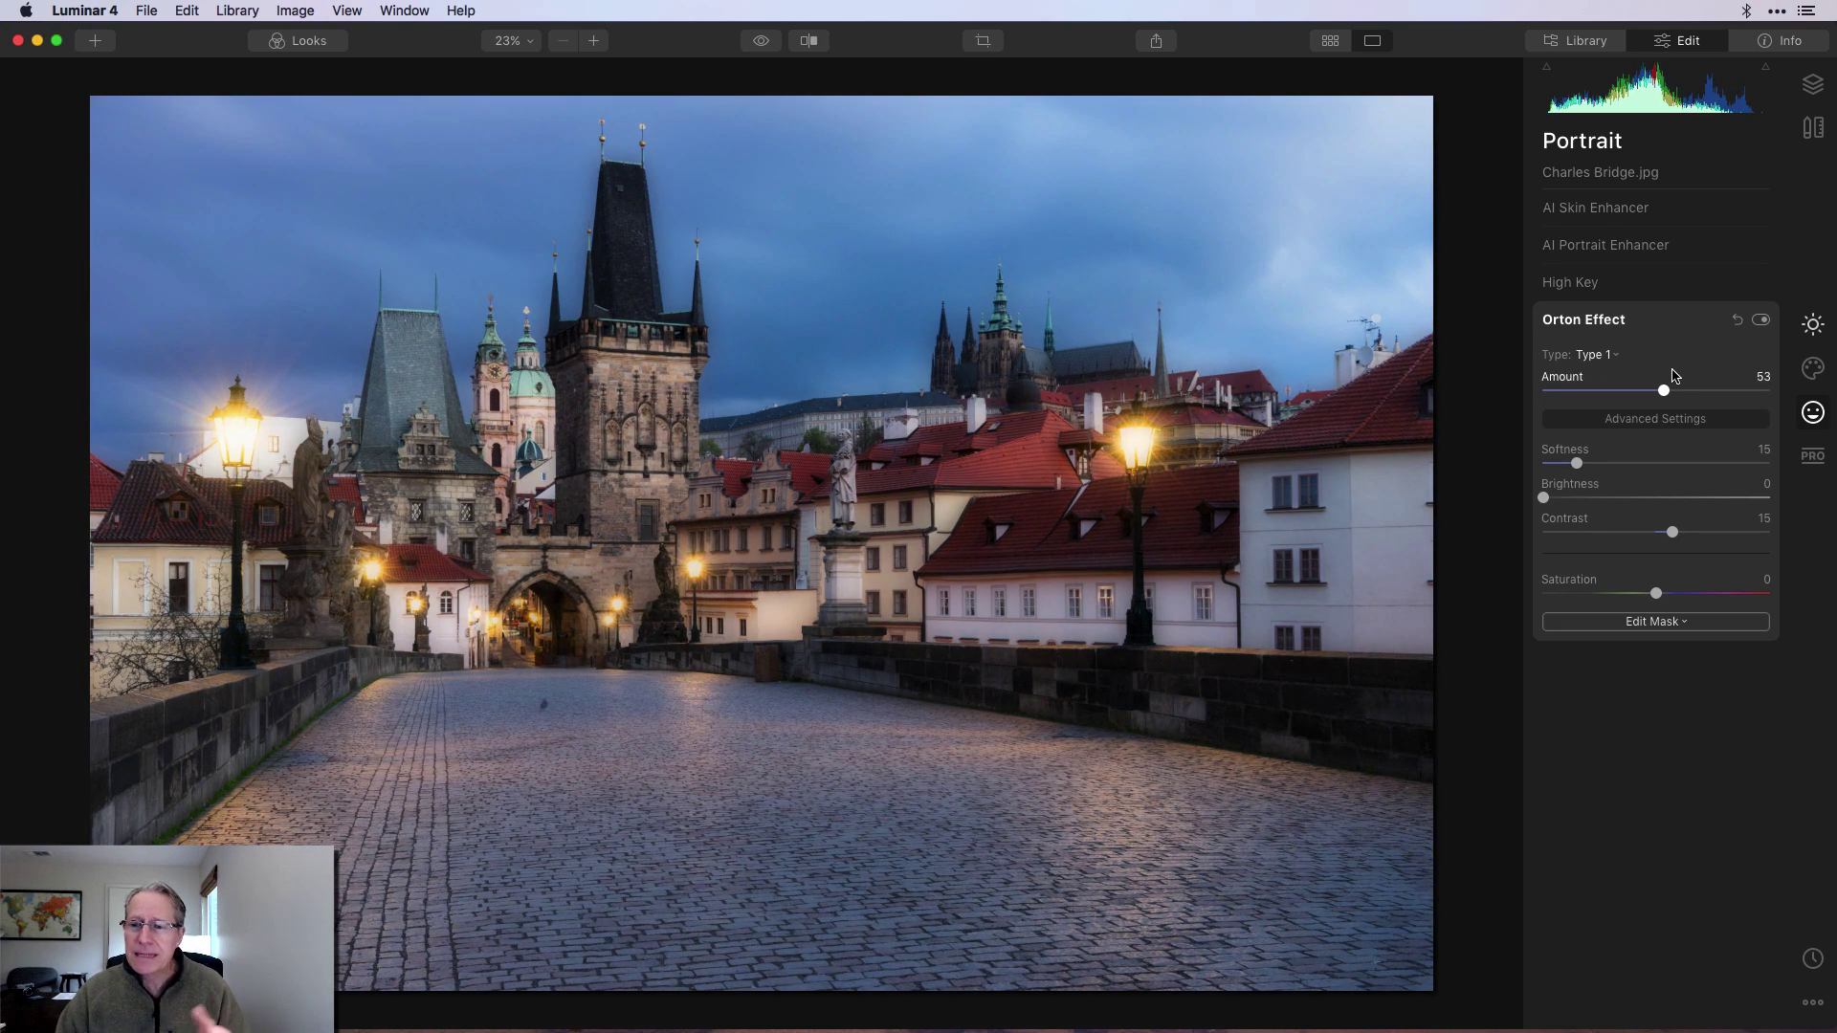
pyautogui.click(1761, 321)
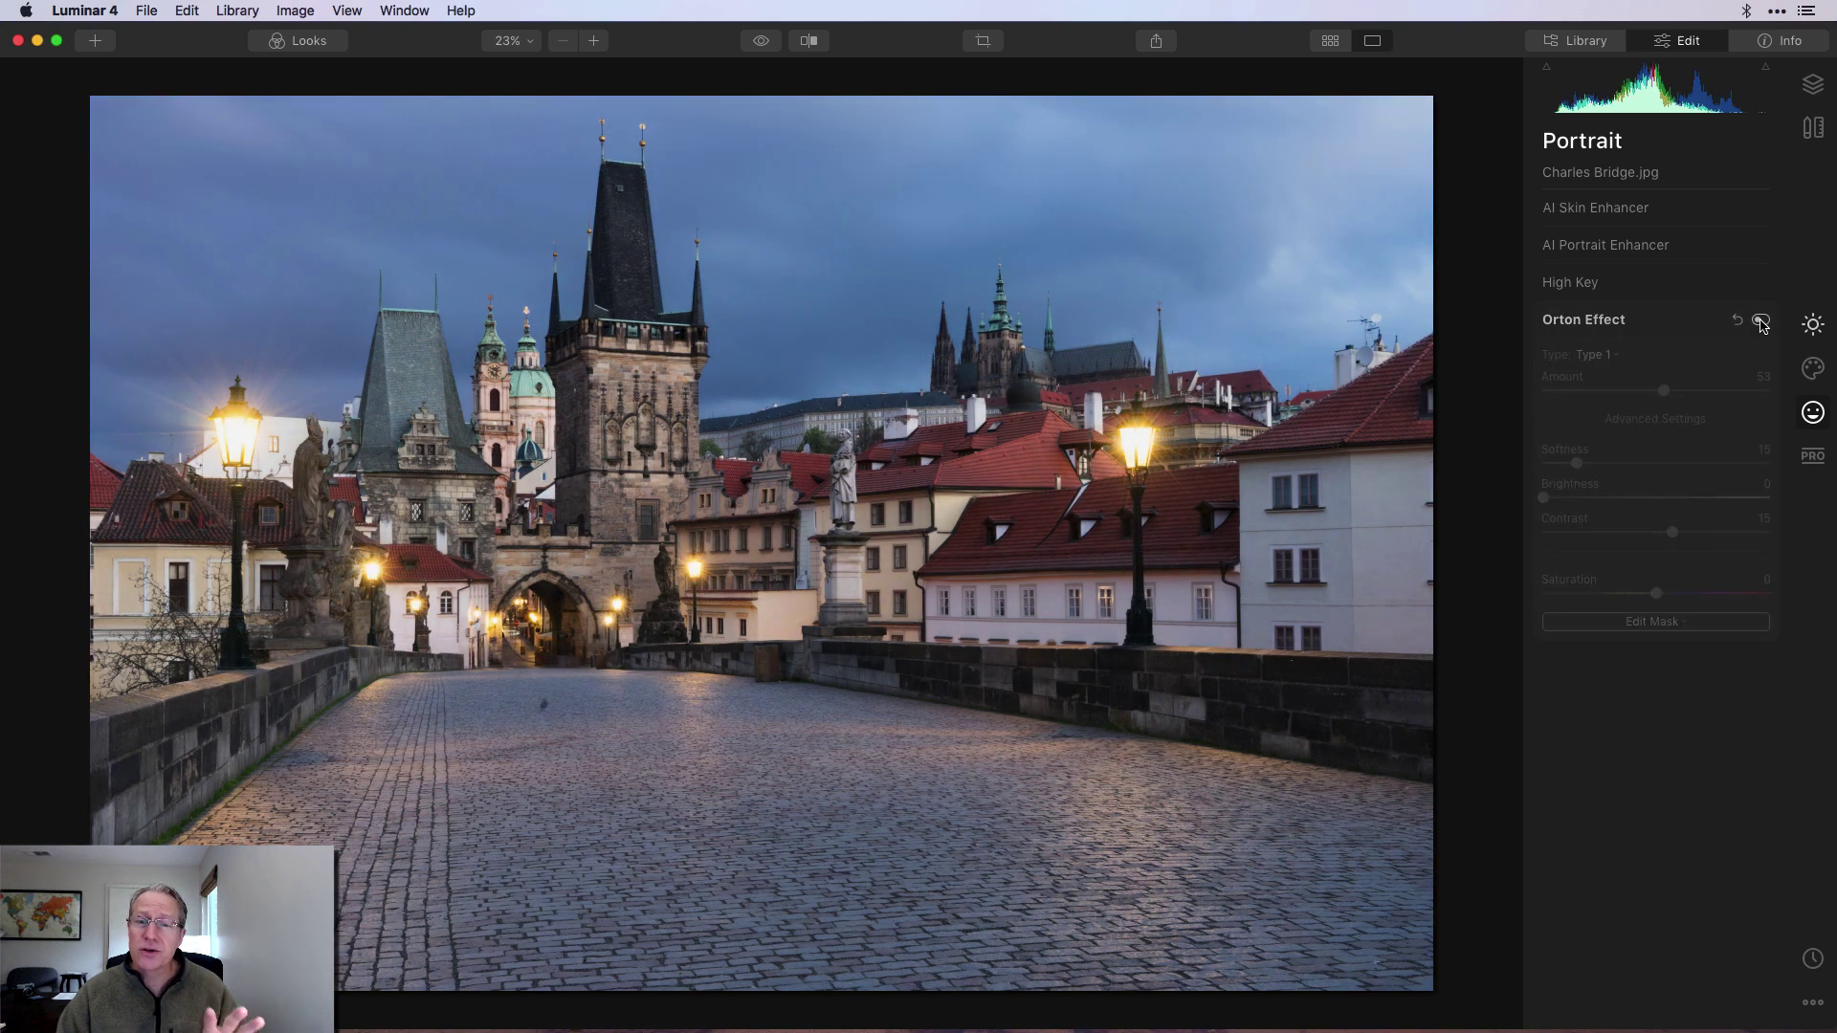
pyautogui.click(1761, 321)
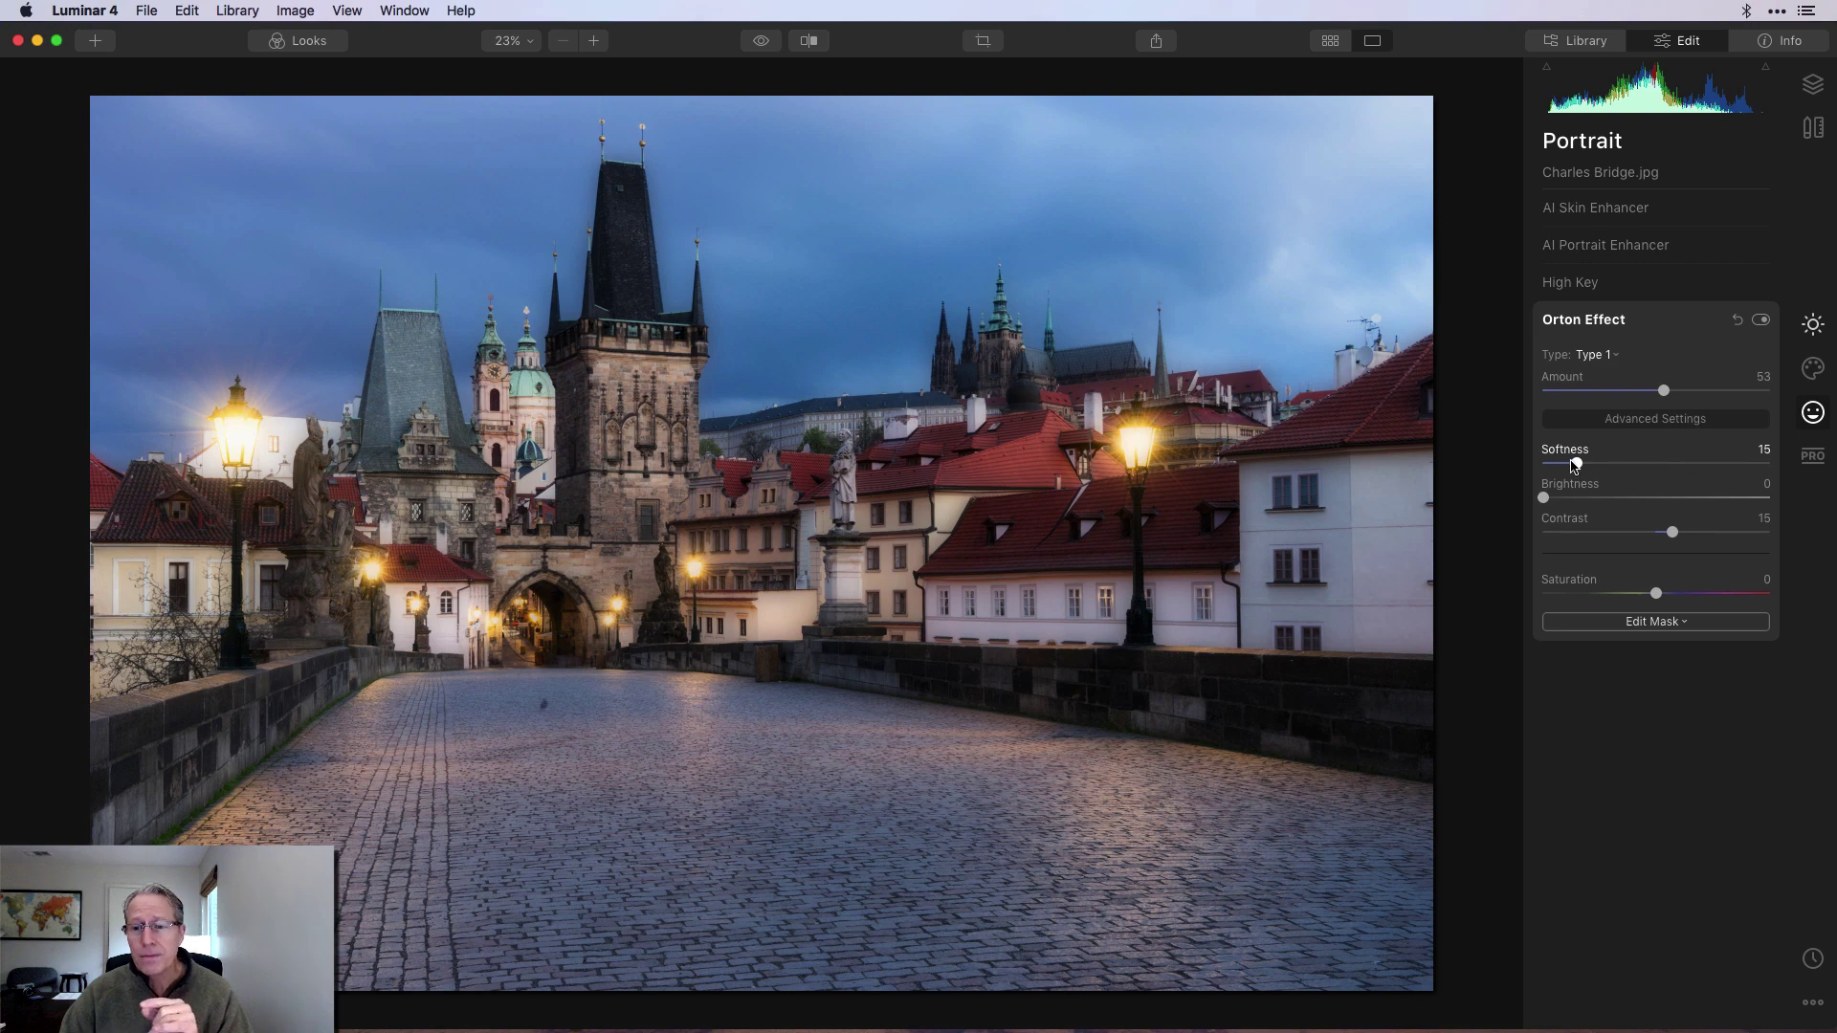
# Try a higher Brightness in the Orton Effect, reset it to 0, and set the effect's Contrast to 73.
pyautogui.moveTo(1543, 497); pyautogui.dragTo(1588, 494)
pyautogui.doubleClick(1588, 496)
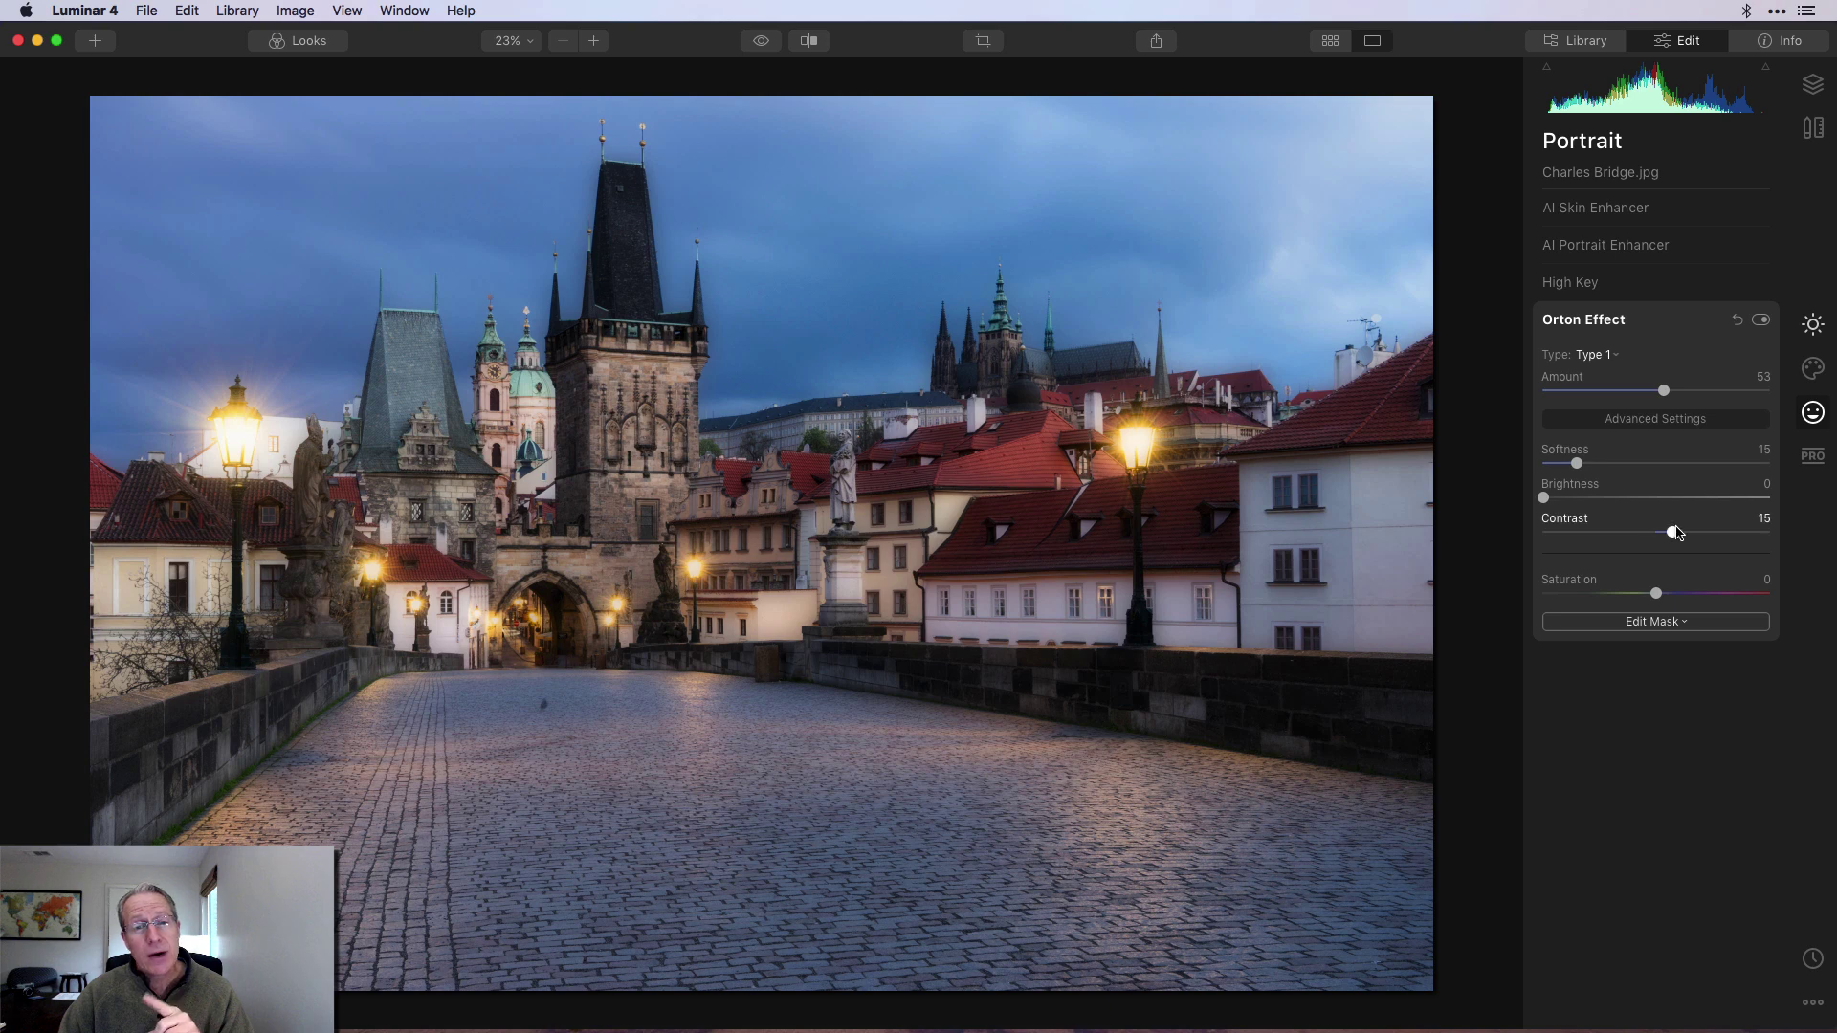
pyautogui.moveTo(1672, 533); pyautogui.dragTo(1741, 526)
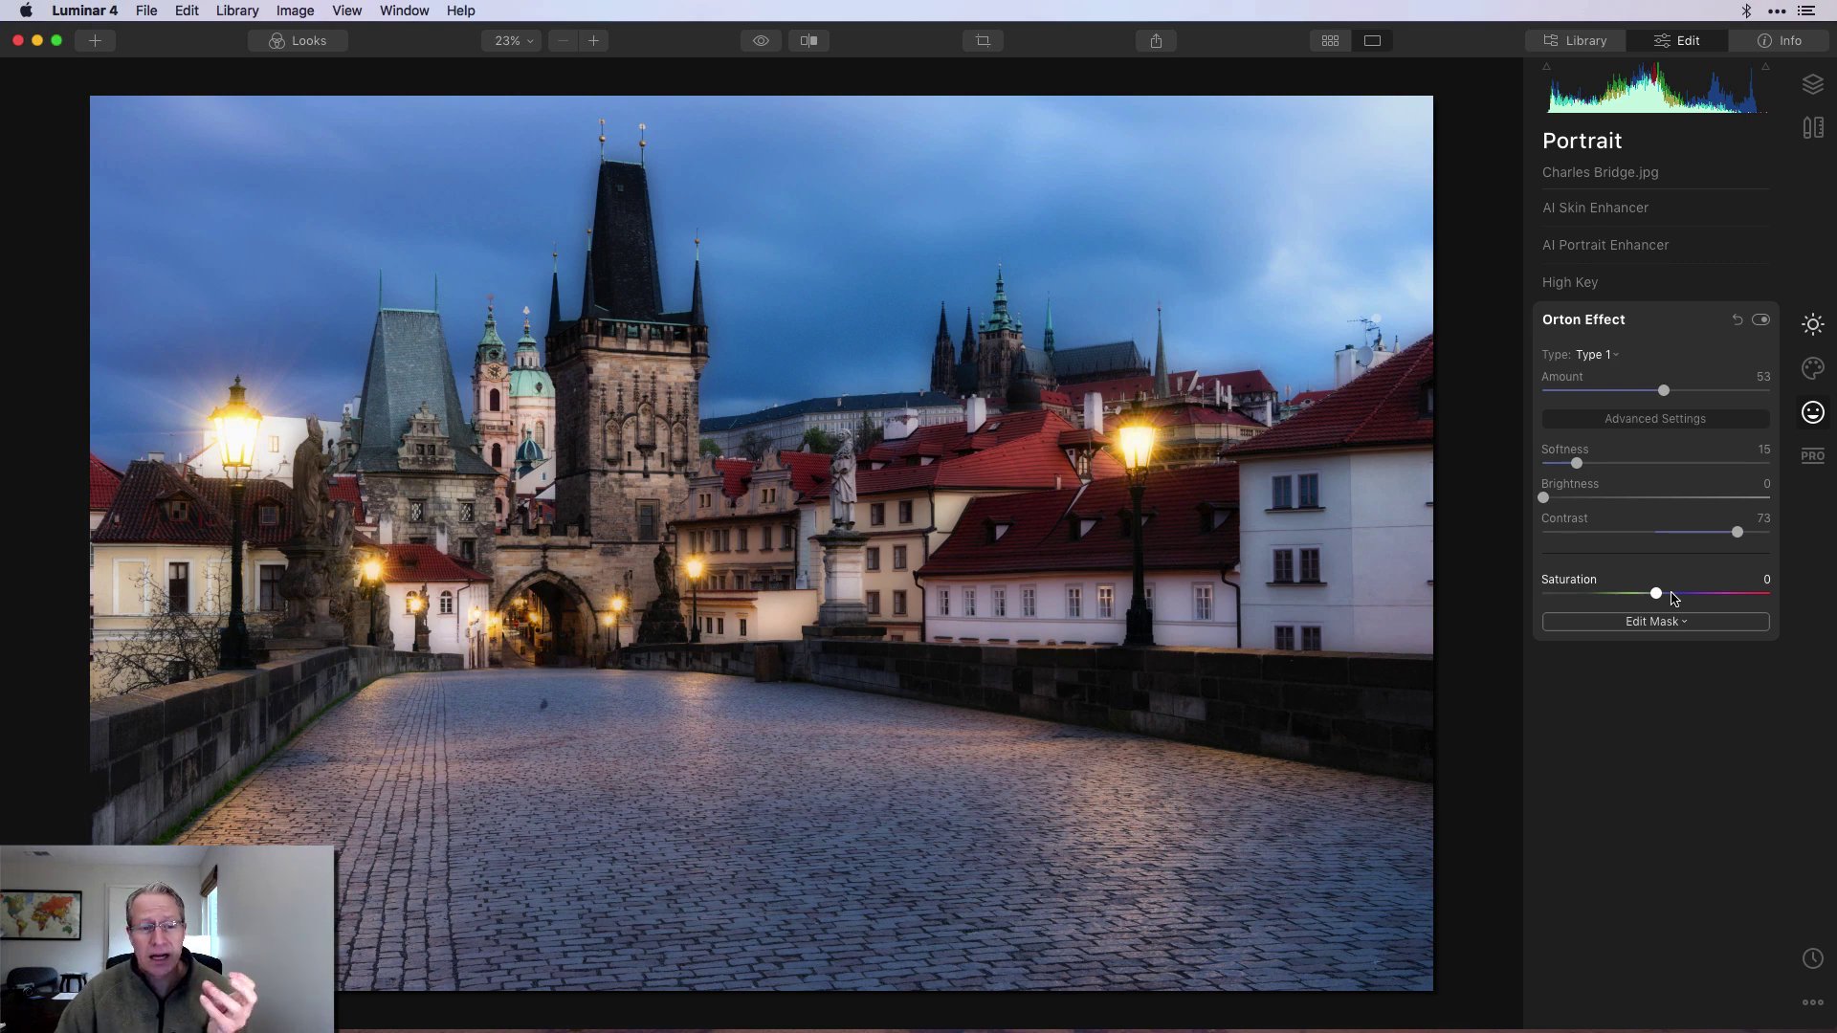
# Compare the edited photo with the original, and check the look with and without the Orton Effect.
pyautogui.click(766, 43)
pyautogui.click(766, 43)
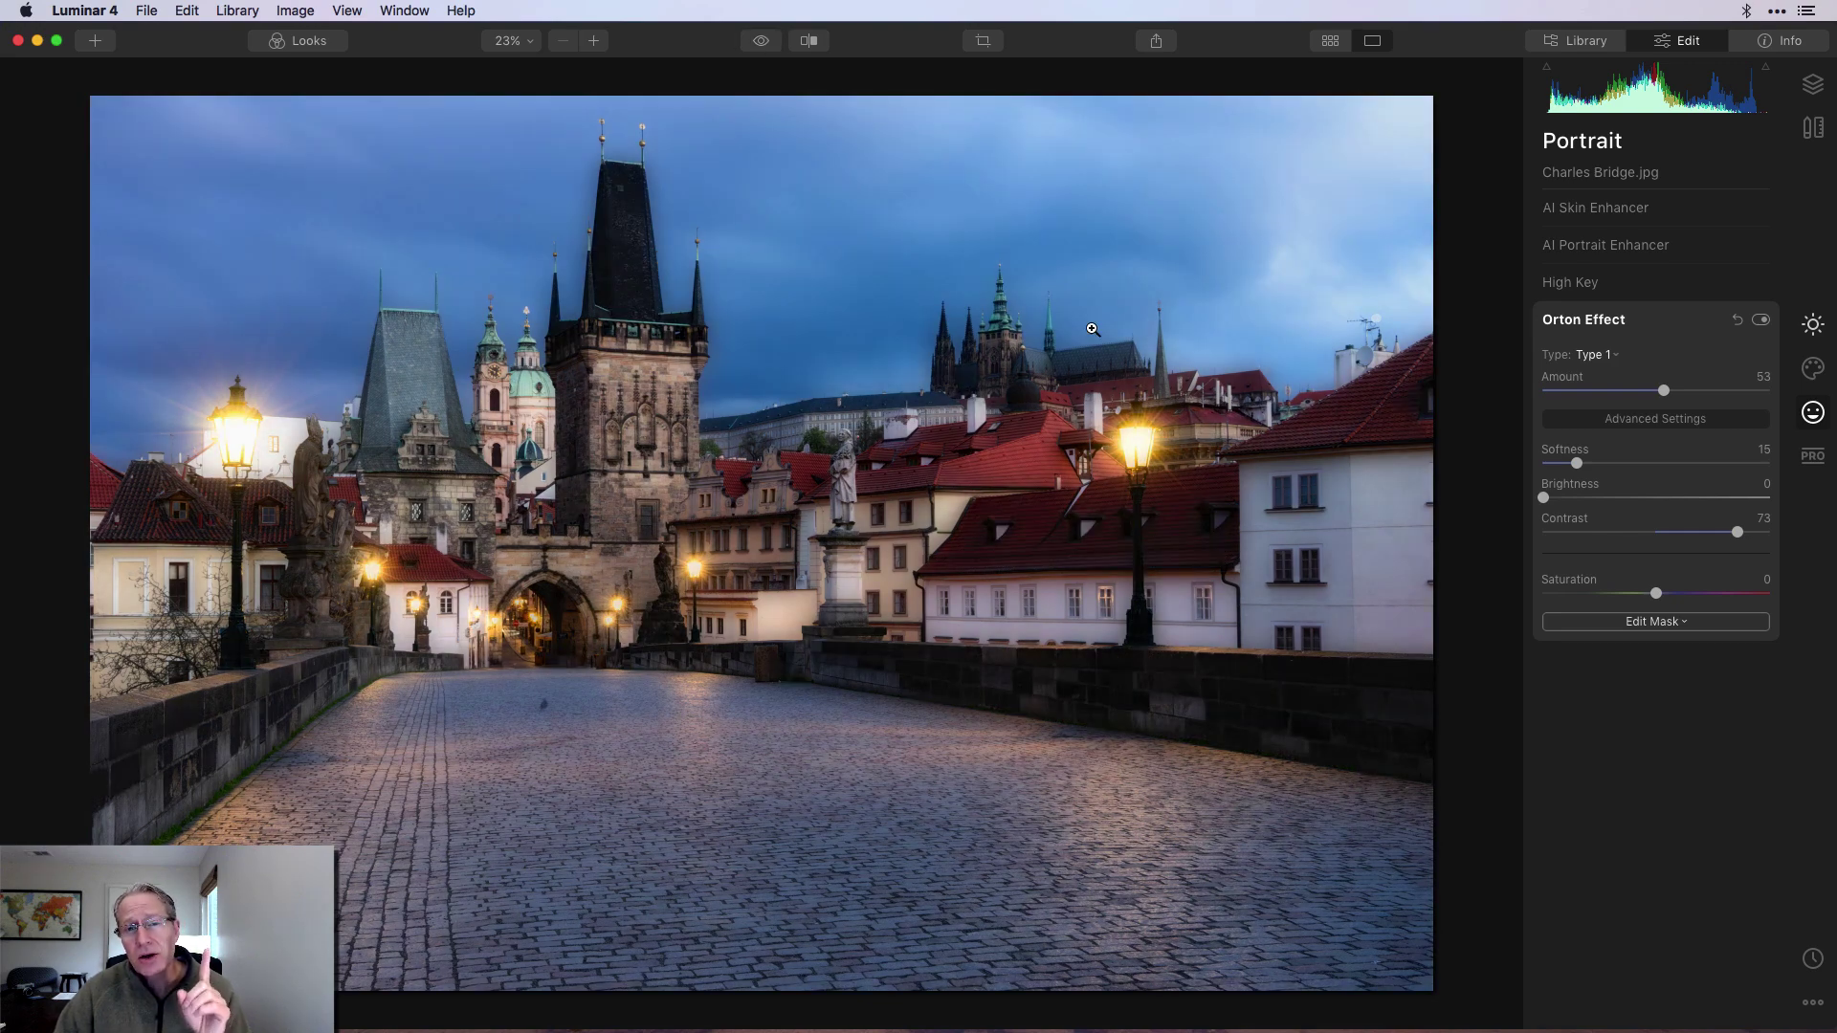
pyautogui.click(1760, 322)
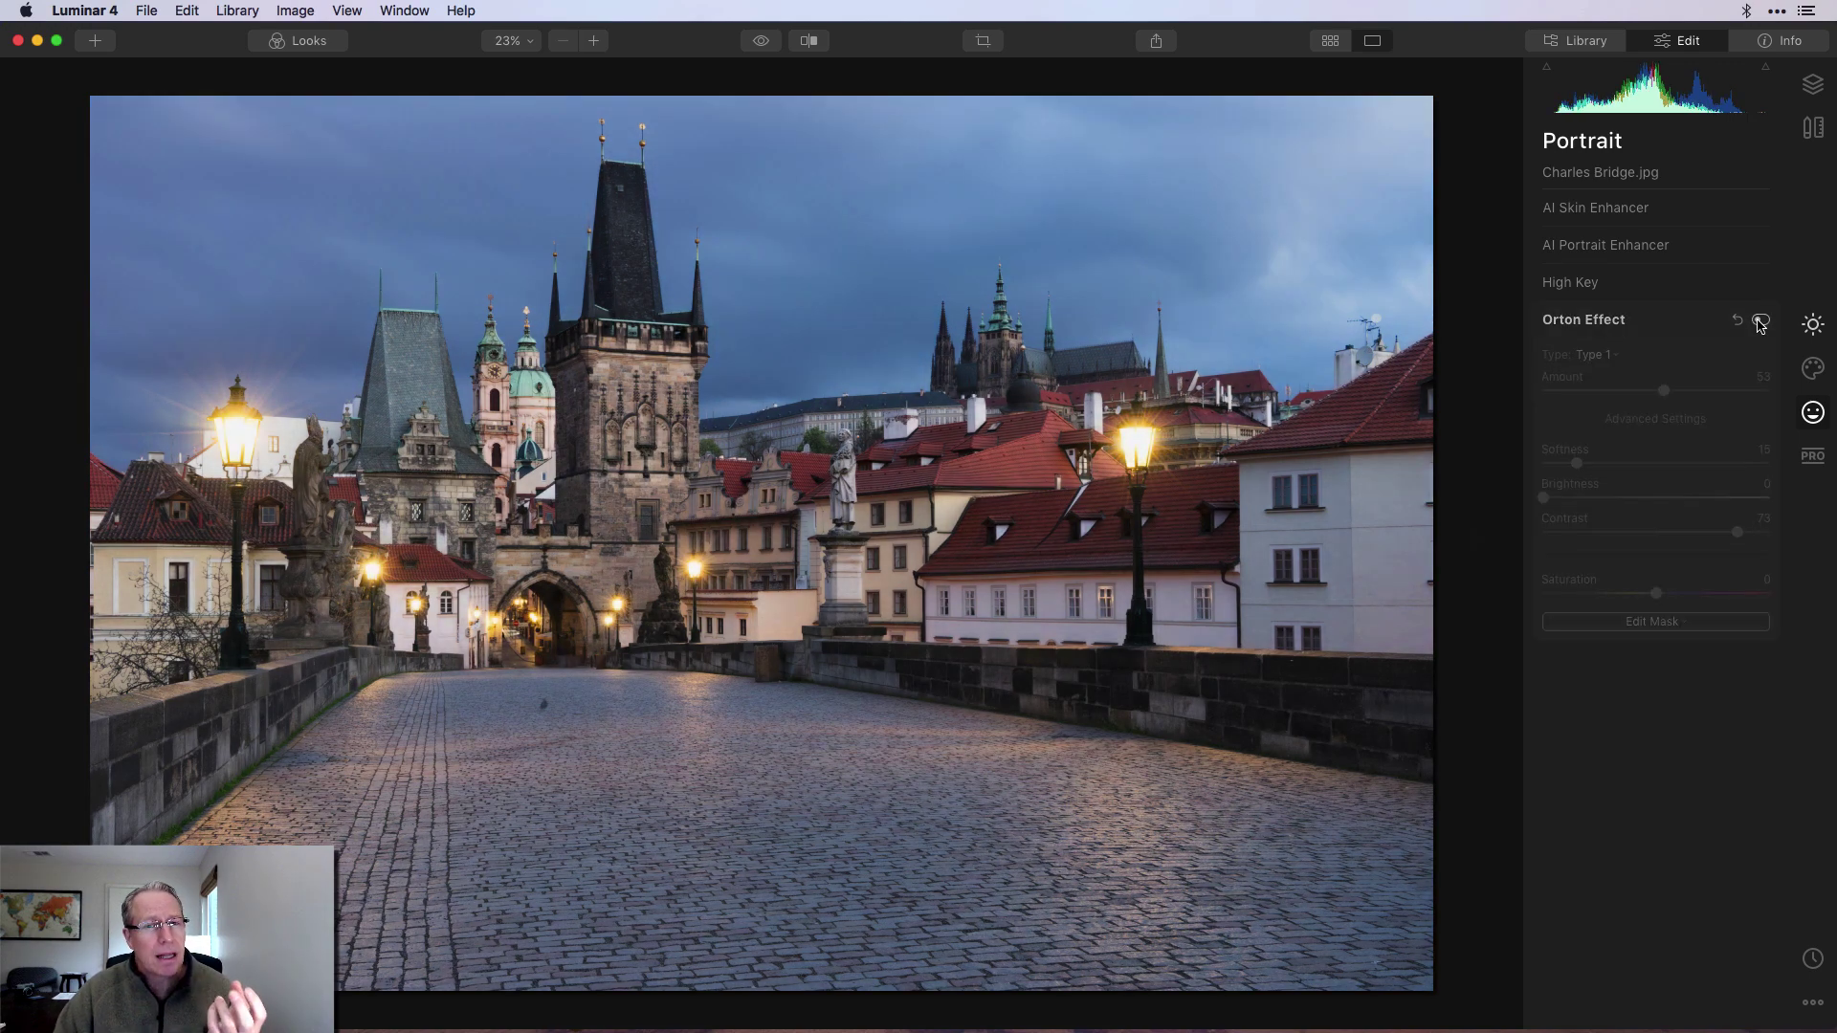
pyautogui.click(1761, 322)
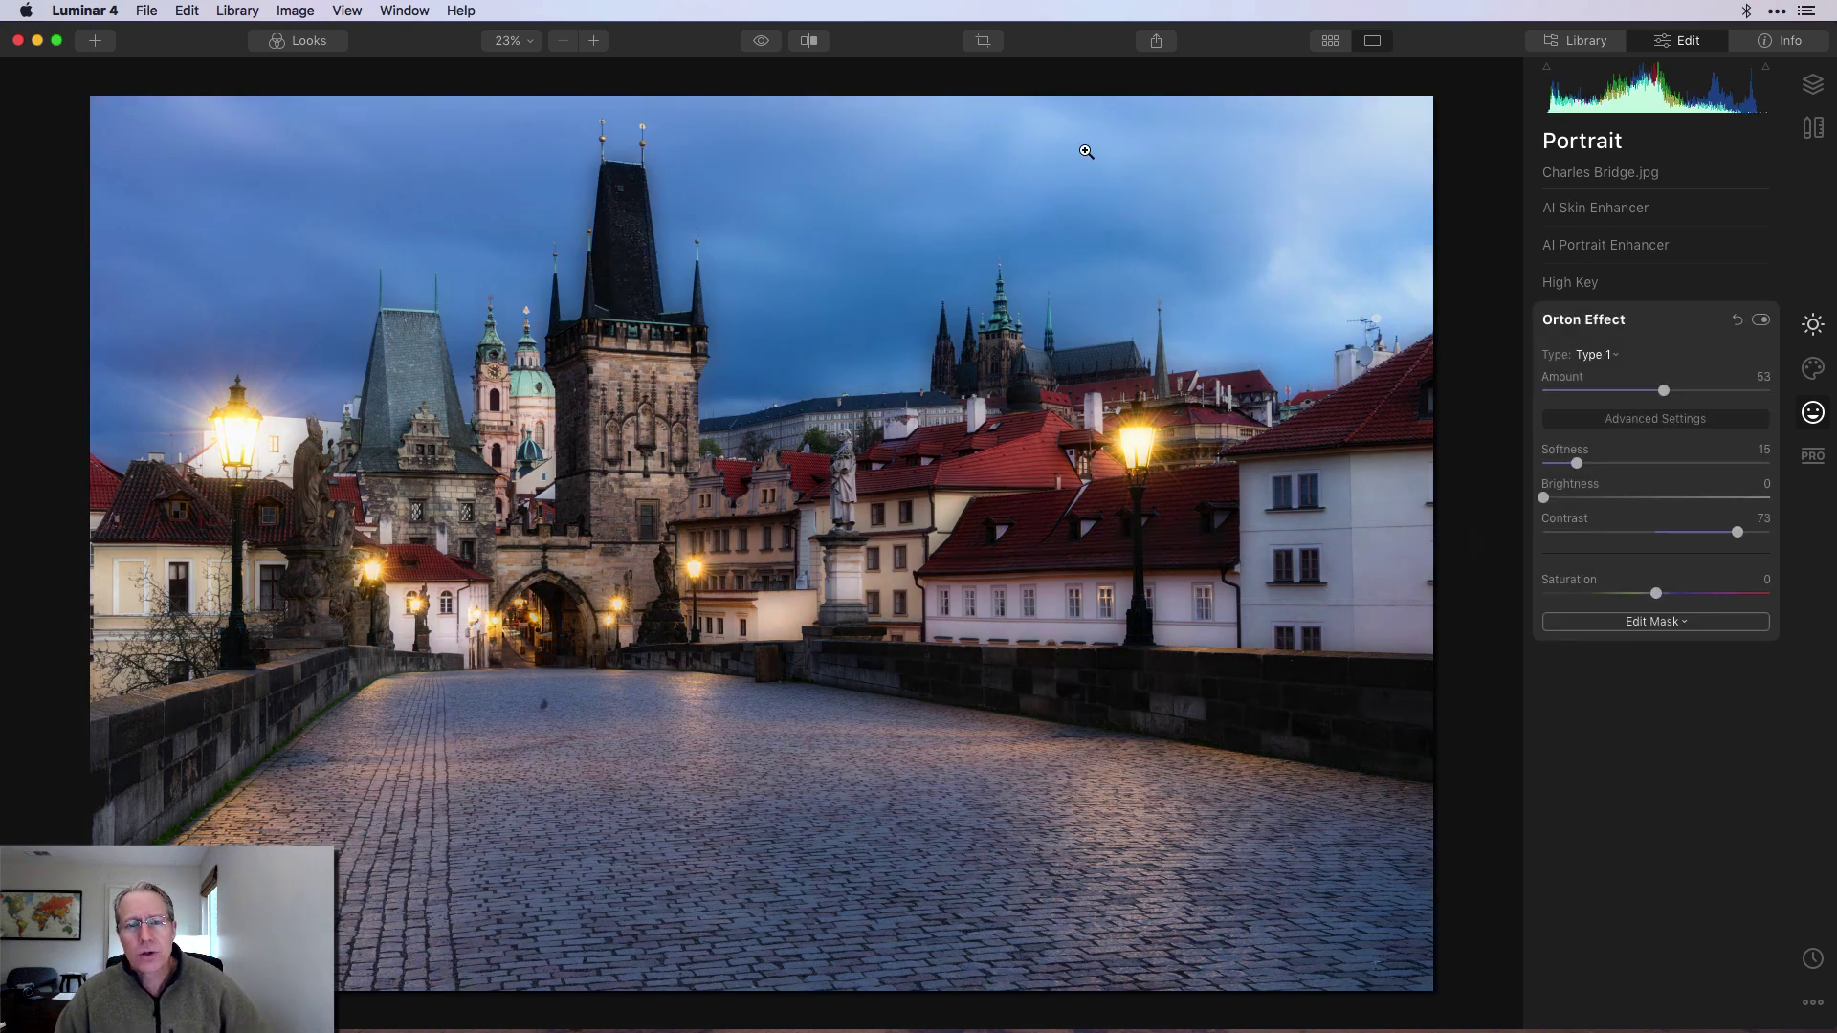
pyautogui.click(761, 43)
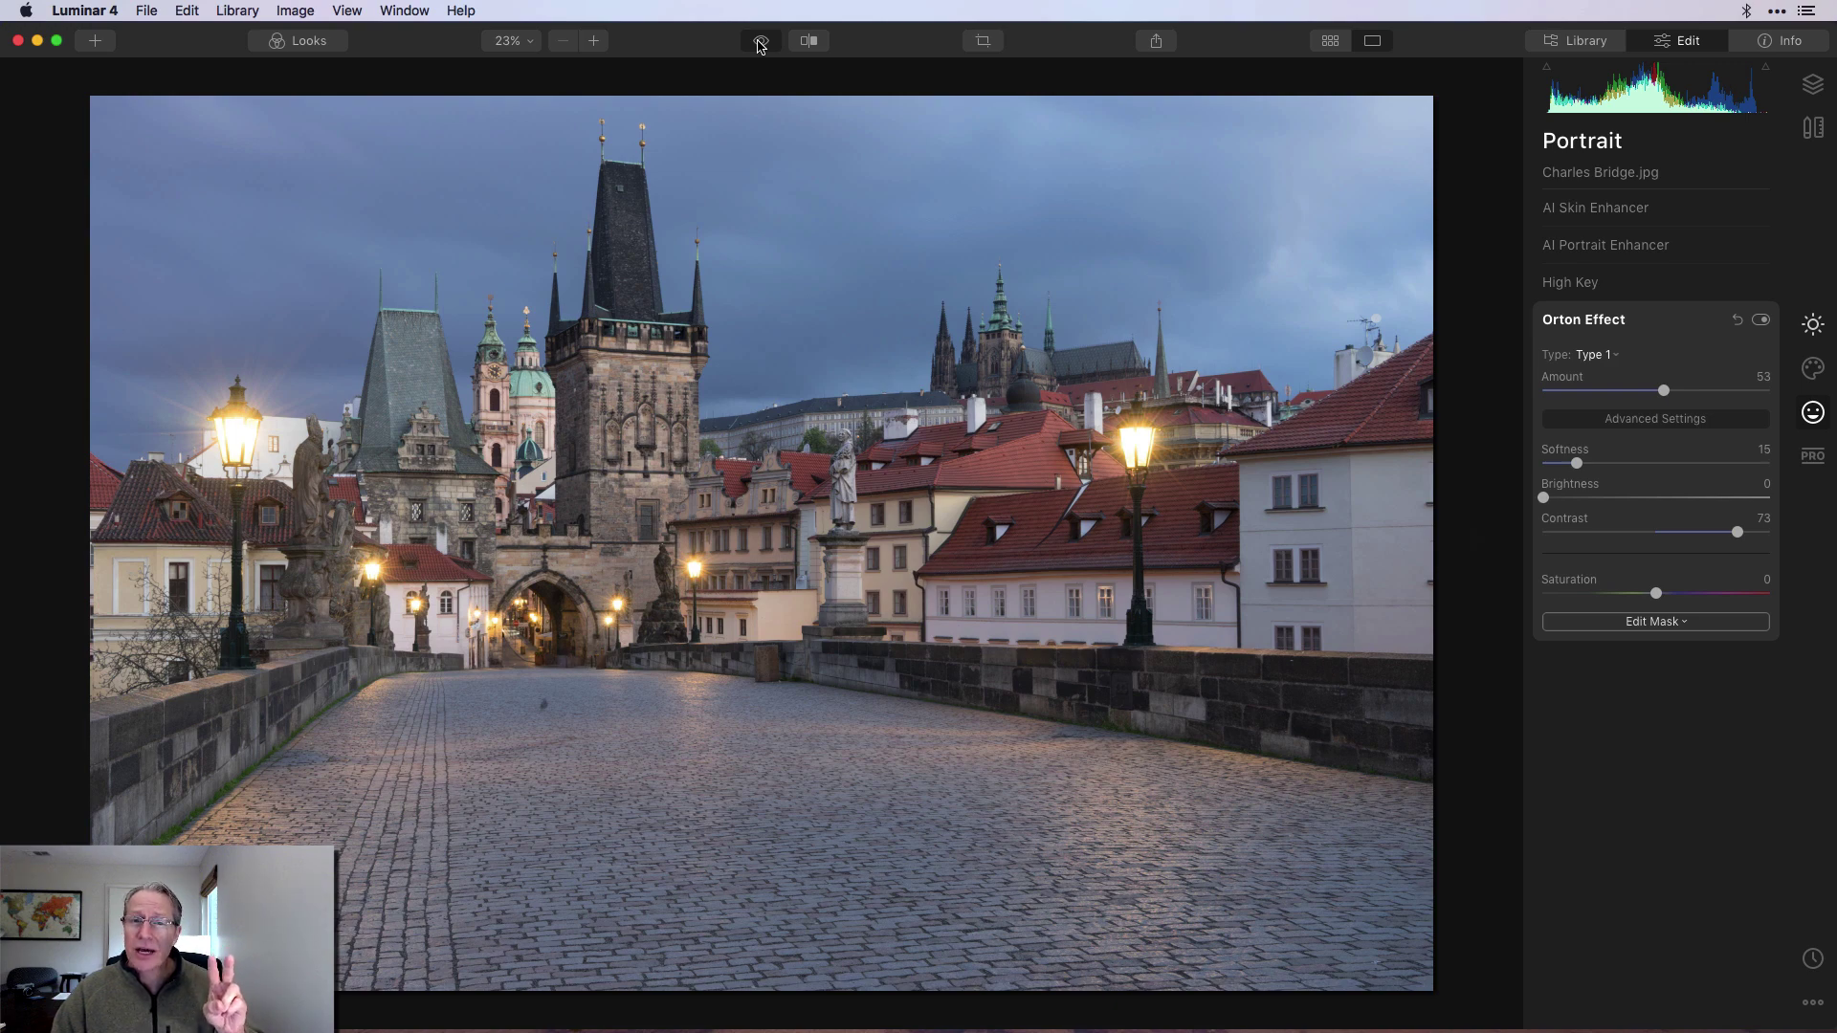
pyautogui.click(761, 43)
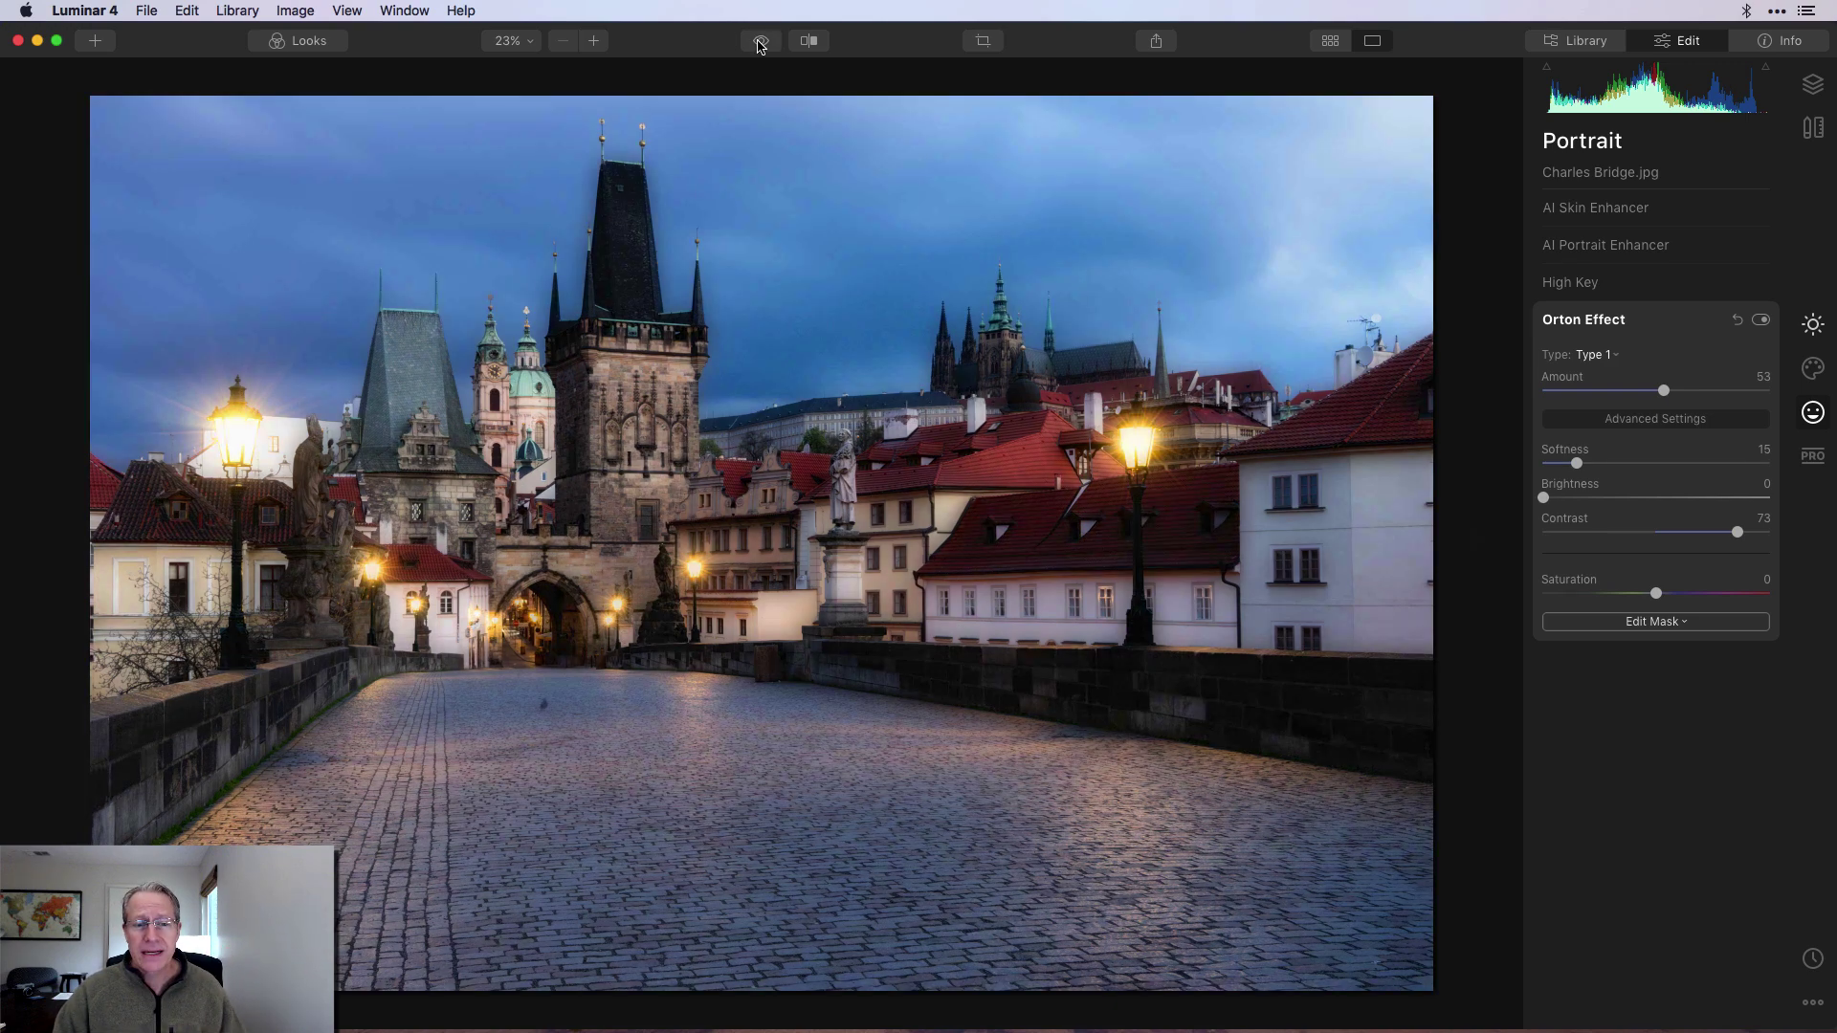